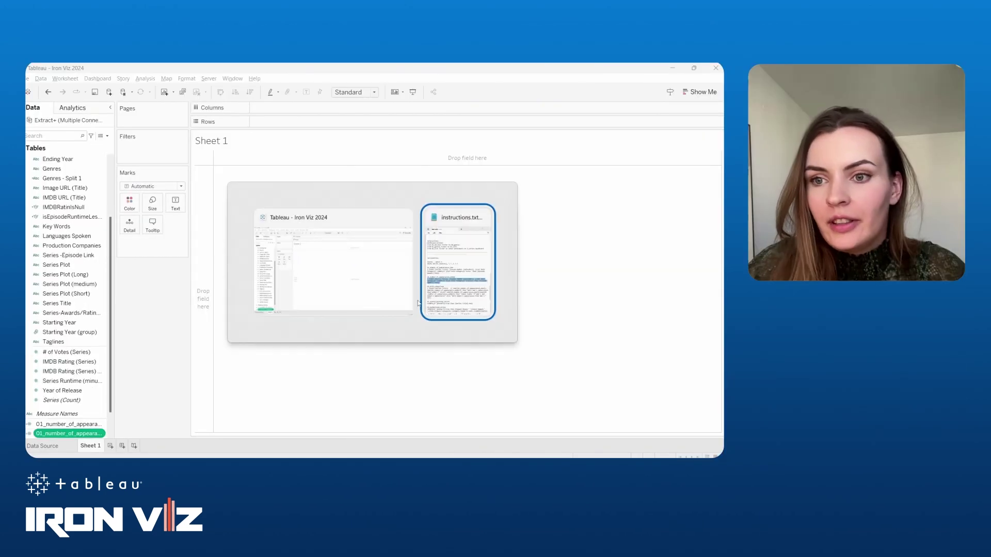
# Create a calculated field named 01_ATTR_comparison, copying the name from instructions.txt
pyautogui.click(466, 324)
pyautogui.hotkey('ctrl', 'c')
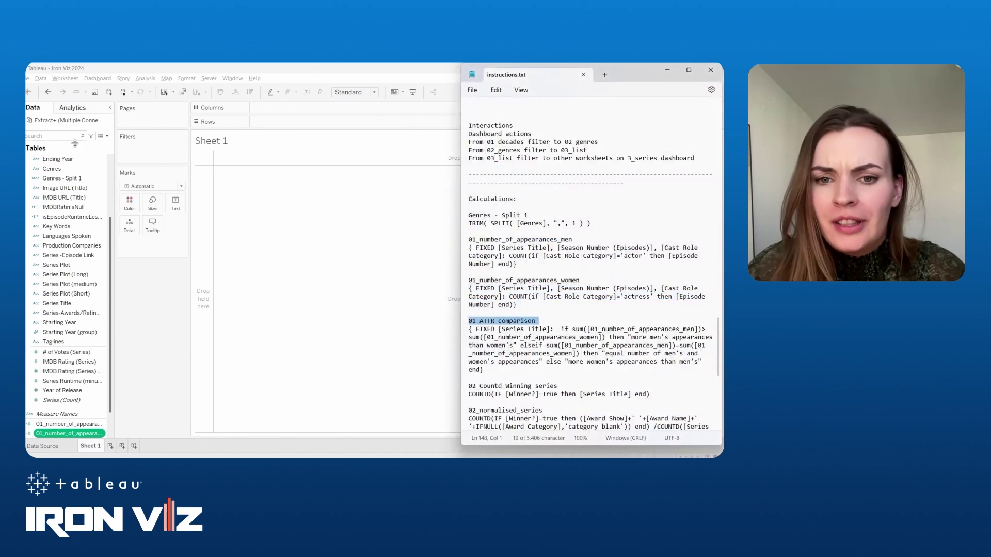
pyautogui.click(103, 135)
pyautogui.click(77, 146)
pyautogui.hotkey('ctrl', 'v')
# Fill 01_ATTR_comparison with its FIXED [Series Title] formula from instructions.txt comparing men's and women's appearances, and save the field
pyautogui.hotkey('alt', 'Tab')
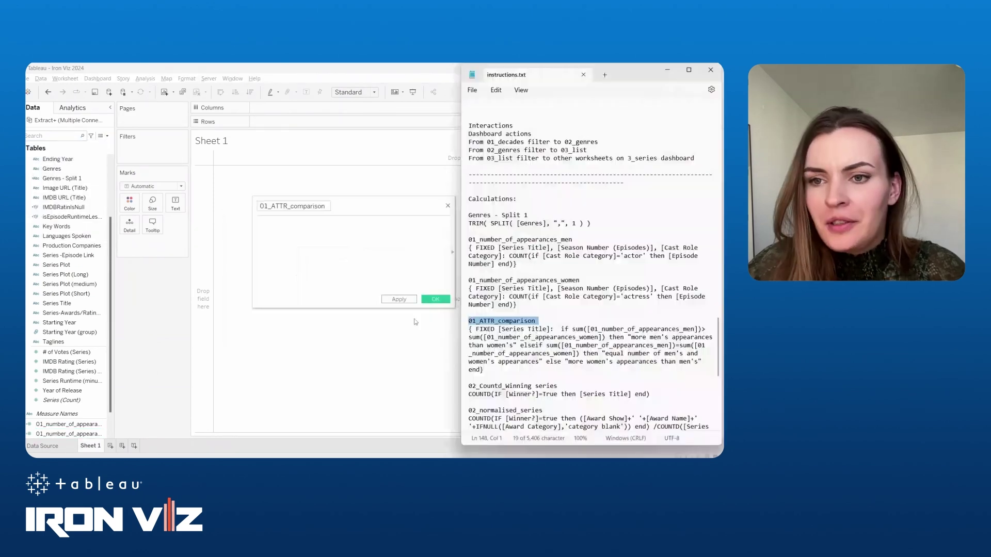
pyautogui.moveTo(470, 330); pyautogui.dragTo(488, 371)
pyautogui.click(275, 261)
pyautogui.hotkey('ctrl', 'v')
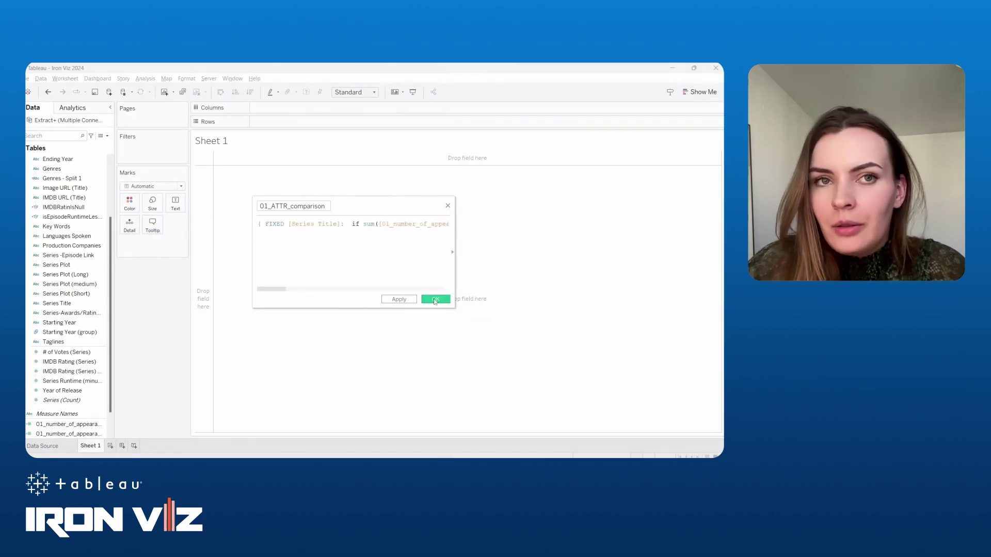
pyautogui.click(436, 299)
# Create a calculated field named "02_Countd_Winning series", copying the name from instructions.txt
pyautogui.hotkey('alt', 'Tab')
pyautogui.tripleClick(480, 387)
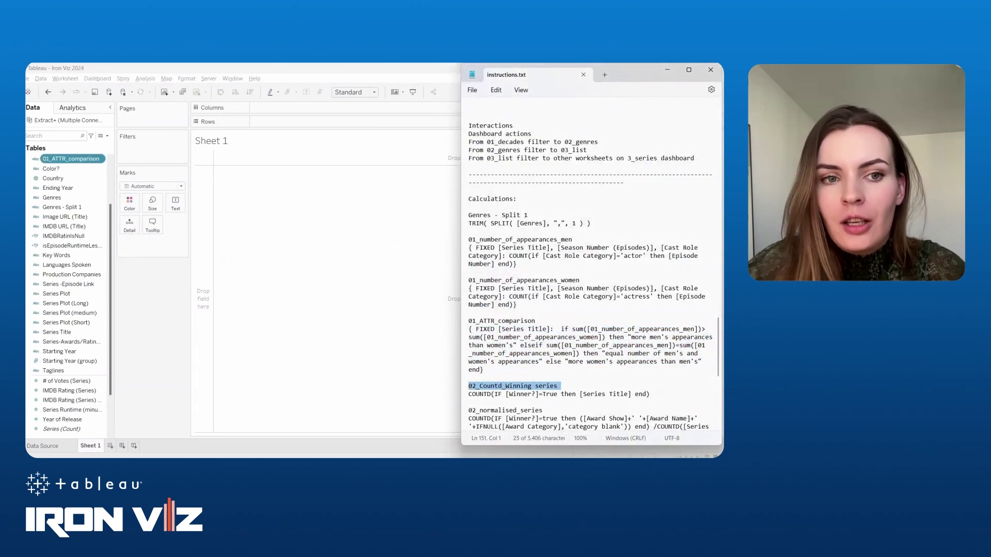
pyautogui.click(103, 144)
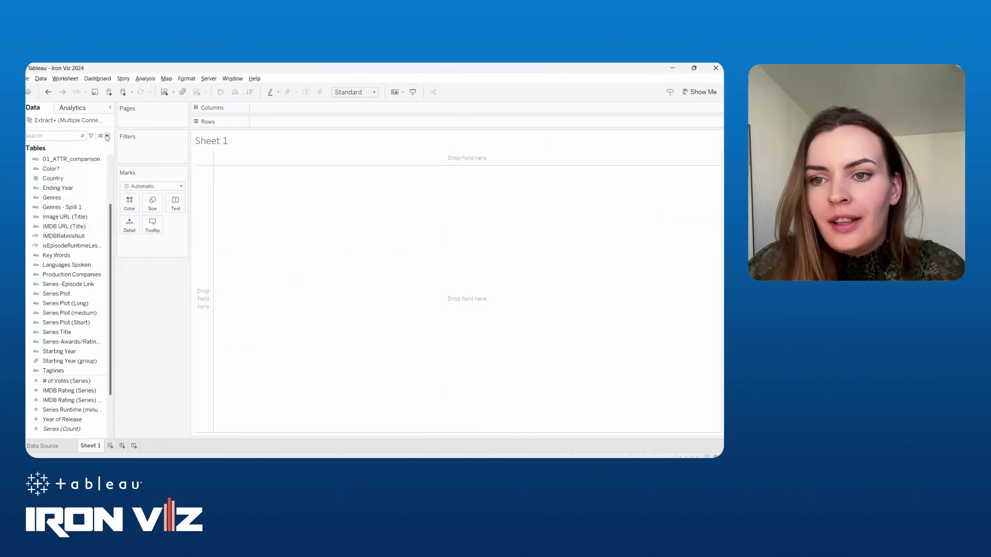
pyautogui.click(106, 136)
pyautogui.click(133, 146)
pyautogui.hotkey('ctrl', 'v')
# Copy the formula COUNTD(IF [Winner?]=True then [Series Title] end) from the notes into "02_Countd_Winning series" and save the field
pyautogui.hotkey('alt', 'Tab')
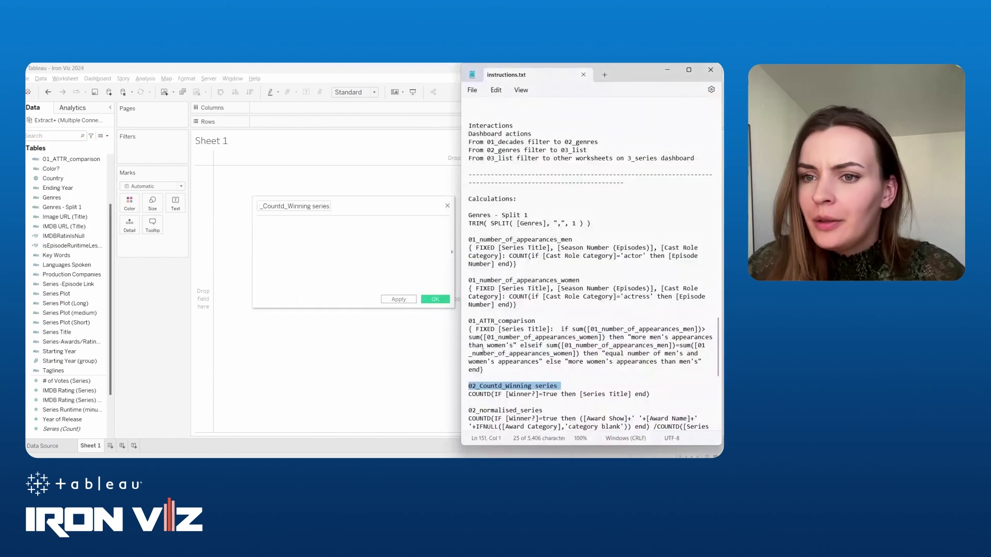
pyautogui.scroll(1, 499, 355)
pyautogui.scroll(-8, 500, 355)
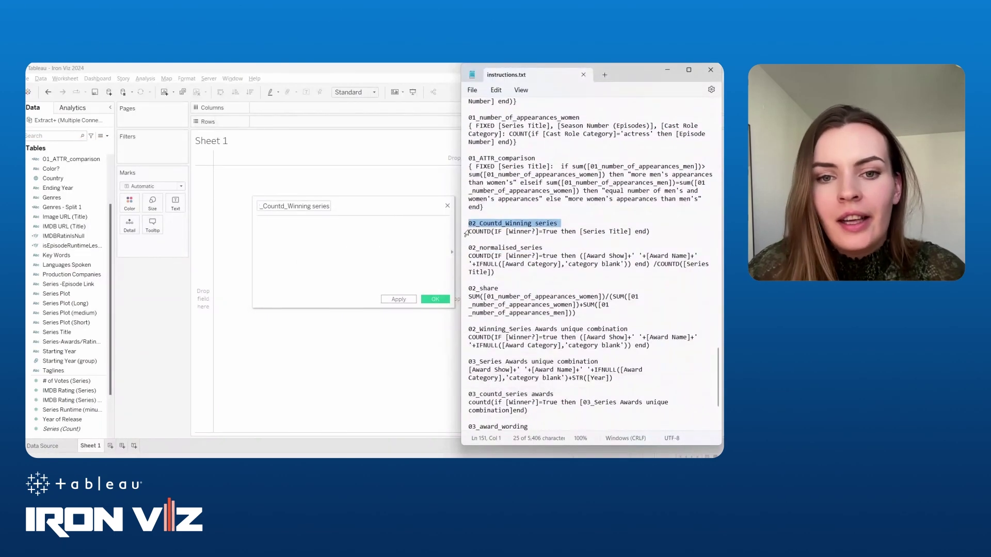
pyautogui.click(466, 234)
pyautogui.hotkey('ctrl', 'c')
pyautogui.click(339, 270)
pyautogui.hotkey('ctrl', 'v')
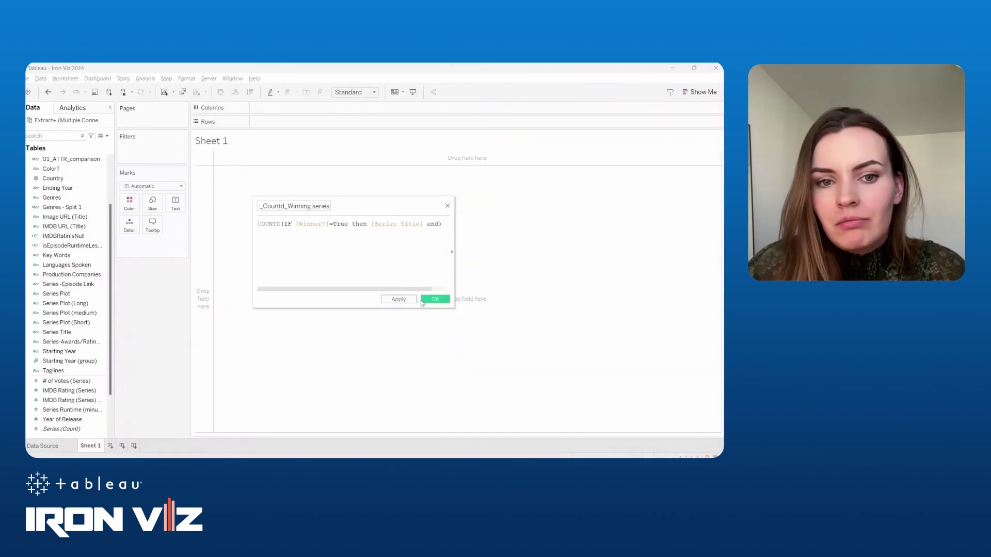
pyautogui.click(436, 299)
# Create a calculated field named 02_normalised_series, copying the name from instructions.txt
pyautogui.click(107, 136)
pyautogui.click(61, 146)
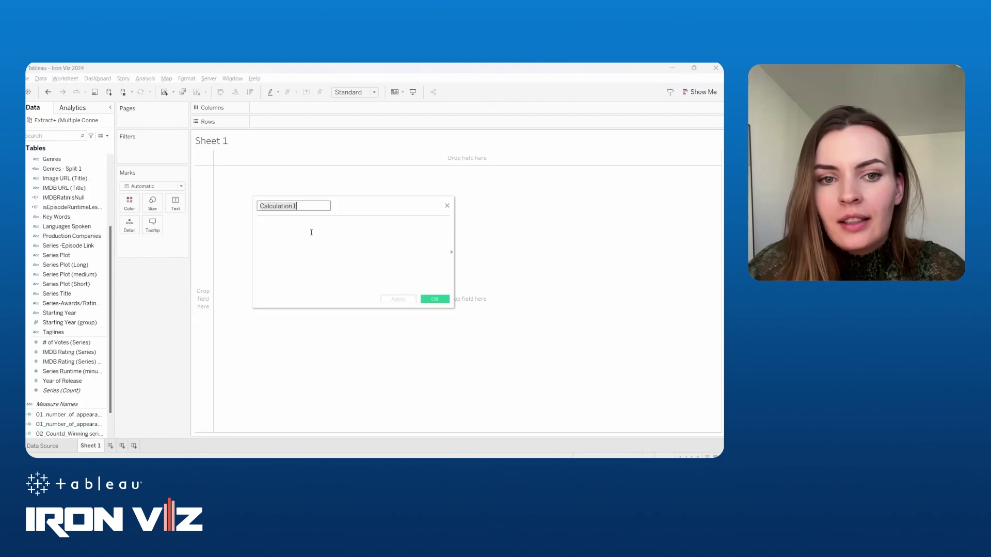
pyautogui.hotkey('alt', 'Tab')
pyautogui.click(467, 247)
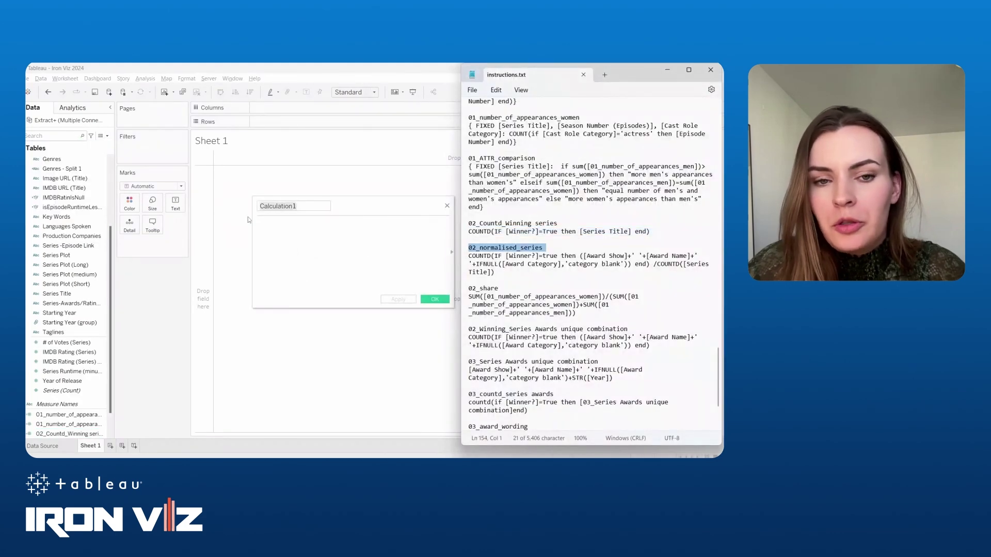
pyautogui.click(292, 205)
pyautogui.hotkey('ctrl', 'a')
pyautogui.hotkey('ctrl', 'v')
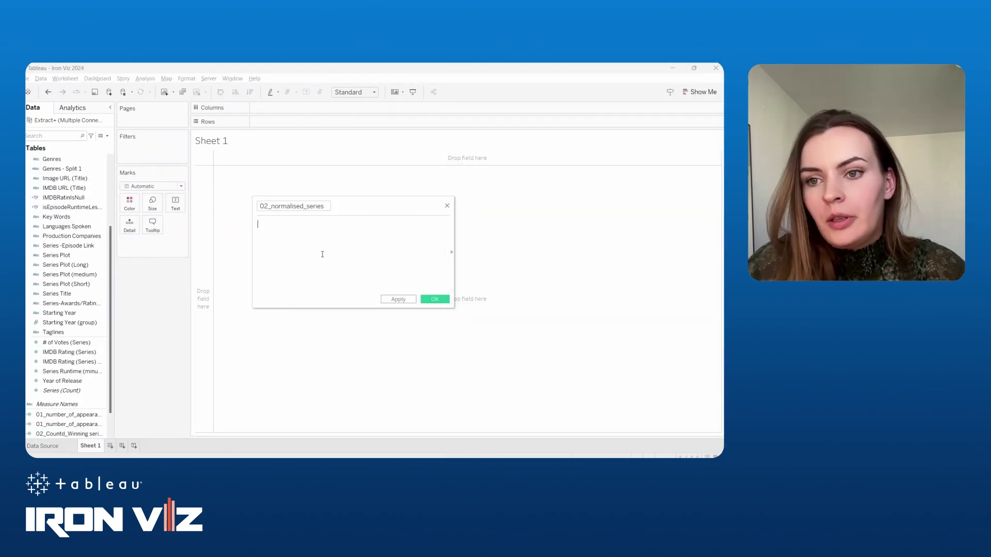
# Give 02_normalised_series the formula COUNTD(IF [Winner?]=true then ([Award Show]+' '+[Award Name]+' '+IFNULL([Award Category],'category blank')) end) /COUNTD([Series Title]) from the notes and save it
pyautogui.hotkey('alt', 'Tab')
pyautogui.moveTo(469, 256); pyautogui.dragTo(471, 275)
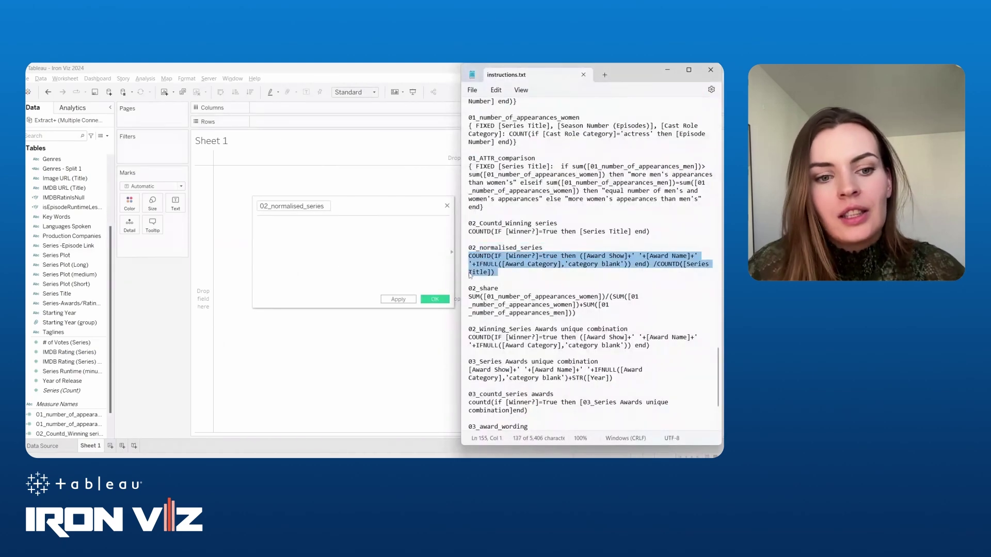
pyautogui.hotkey('ctrl', 'c')
pyautogui.click(334, 277)
pyautogui.hotkey('ctrl', 'v')
pyautogui.click(434, 300)
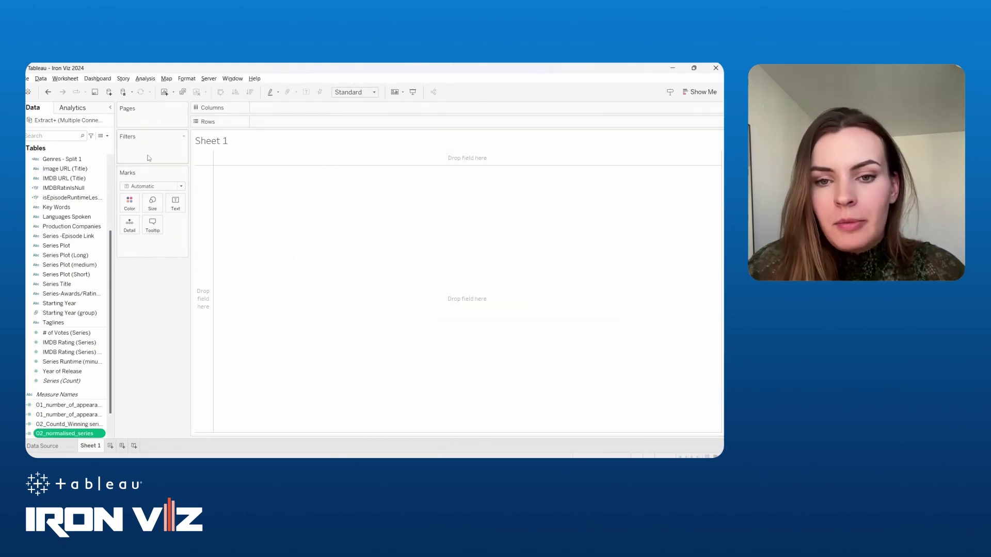
# Create a calculated field named 02_share, copying the name from instructions.txt
pyautogui.hotkey('alt', 'Tab')
pyautogui.moveTo(503, 290); pyautogui.dragTo(459, 290)
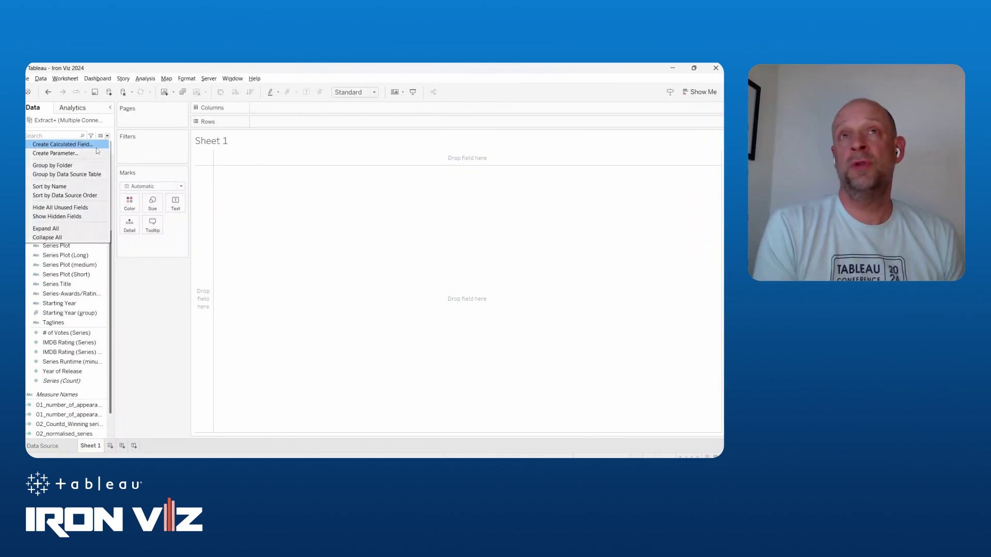
pyautogui.click(96, 148)
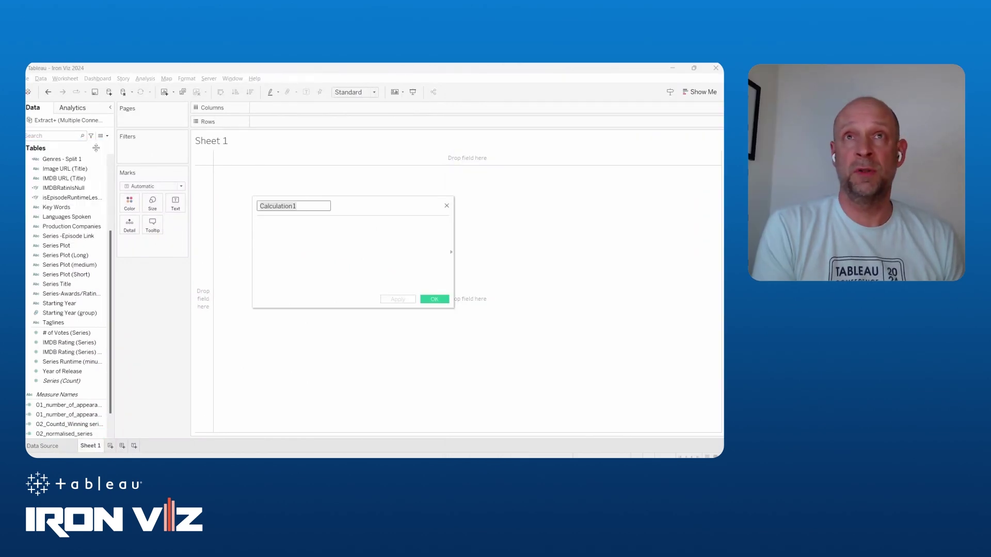
pyautogui.hotkey('ctrl', 'v')
# Give 02_share the formula SUM([01_number_of_appearances_women])/(SUM([01_number_of_appearances_women])+SUM([01_number_of_appearances_men])) from the notes and save the field
pyautogui.hotkey('alt', 'Tab')
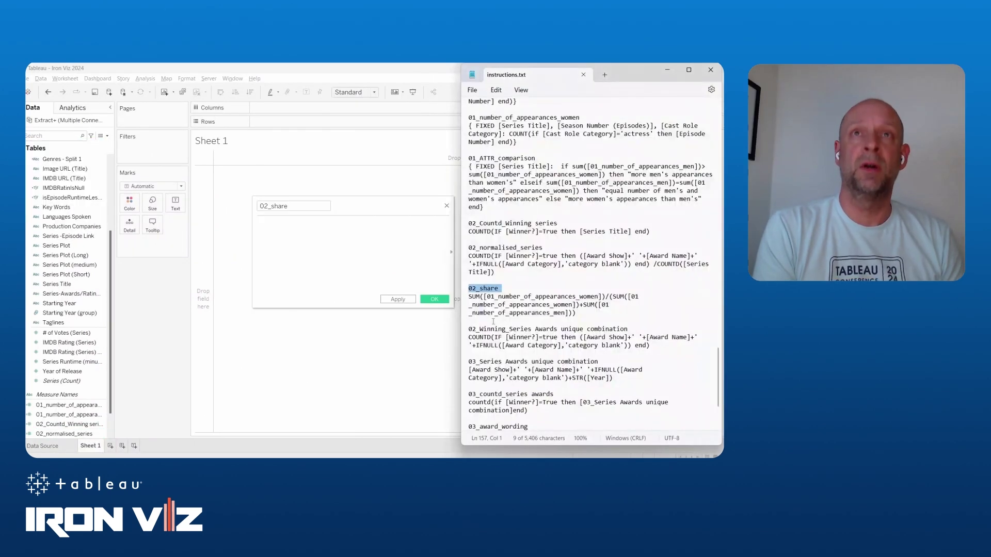
pyautogui.moveTo(466, 298); pyautogui.dragTo(471, 314)
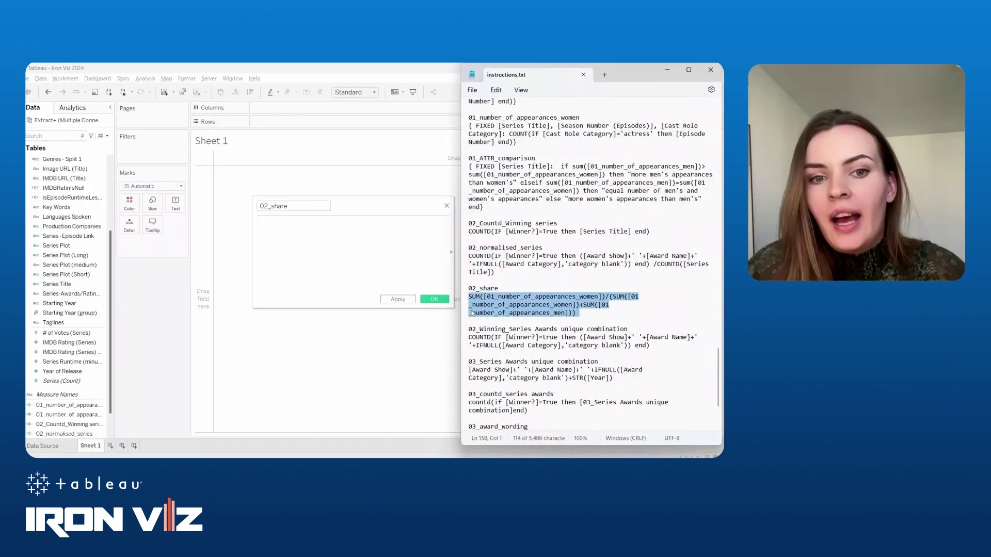
pyautogui.click(306, 257)
pyautogui.hotkey('ctrl', 'v')
pyautogui.click(435, 300)
# Create a calculated field named "02_Winning_Series Awards unique combination", copying the name from instructions.txt
pyautogui.hotkey('alt', 'Tab')
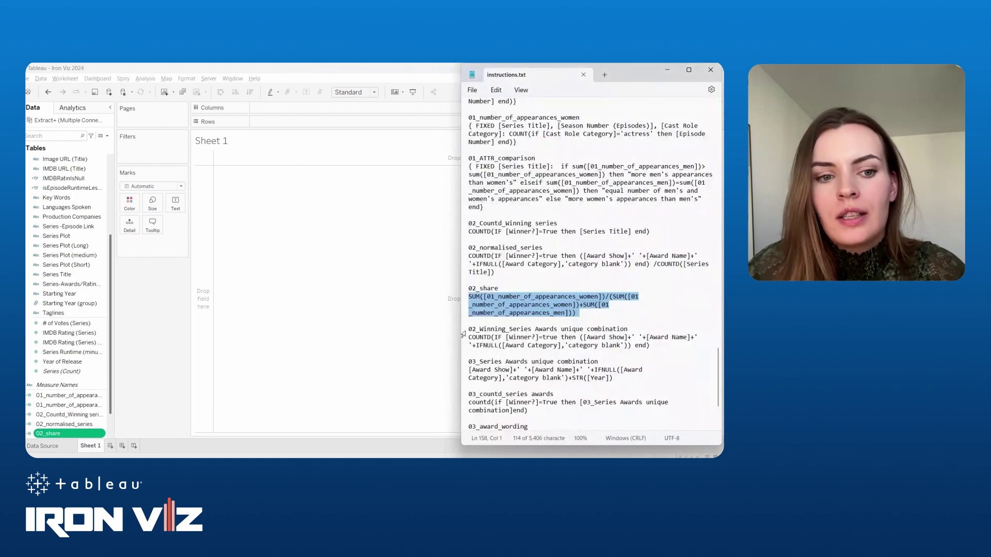
pyautogui.moveTo(463, 336); pyautogui.dragTo(467, 332)
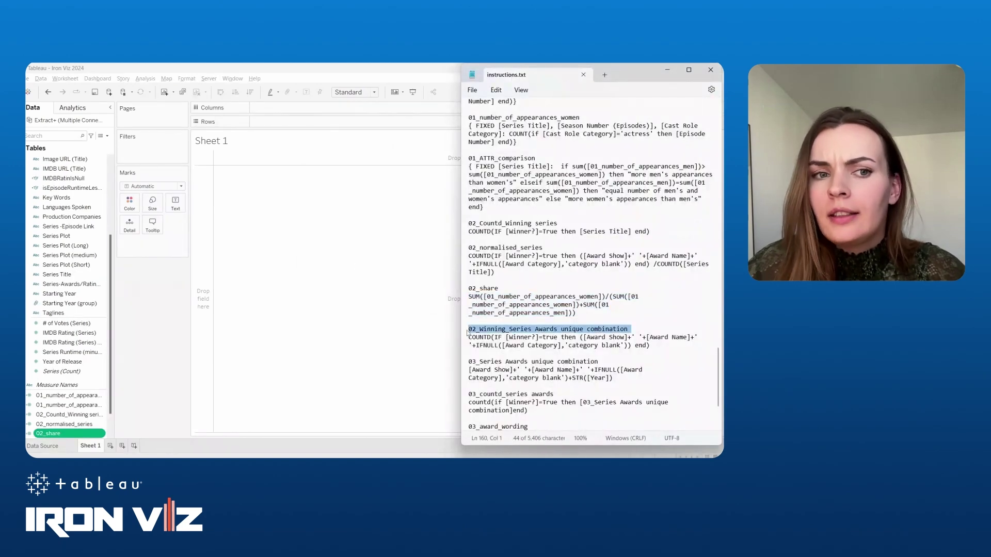
pyautogui.click(107, 136)
pyautogui.click(77, 146)
pyautogui.hotkey('ctrl', 'v')
# Copy COUNTD(IF [Winner?]=true then ([Award Show]+' '+[Award Name]+' '+IFNULL([Award Category],'category blank')) end) into "02_Winning_Series Awards unique combination" and save the field
pyautogui.click(360, 257)
pyautogui.hotkey('alt', 'Tab')
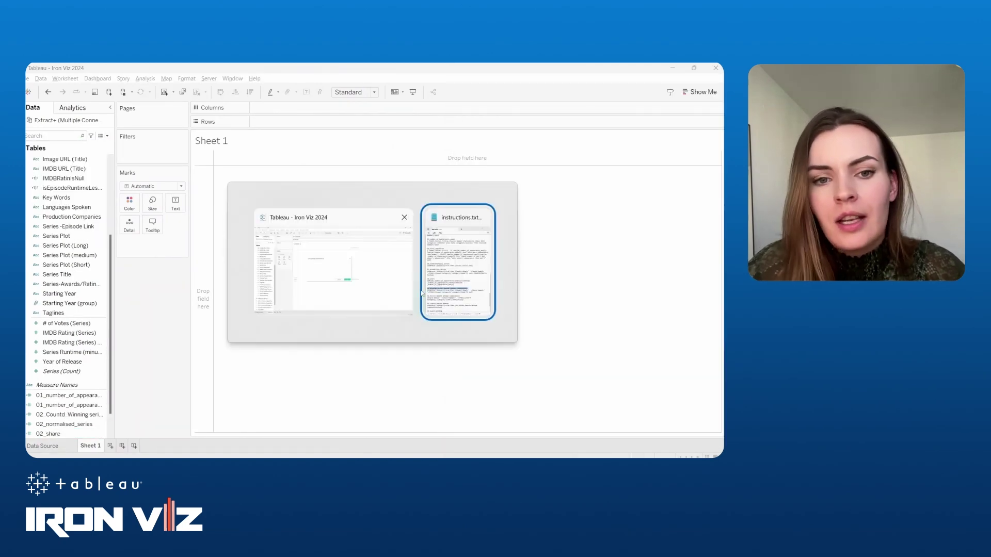
pyautogui.tripleClick(466, 342)
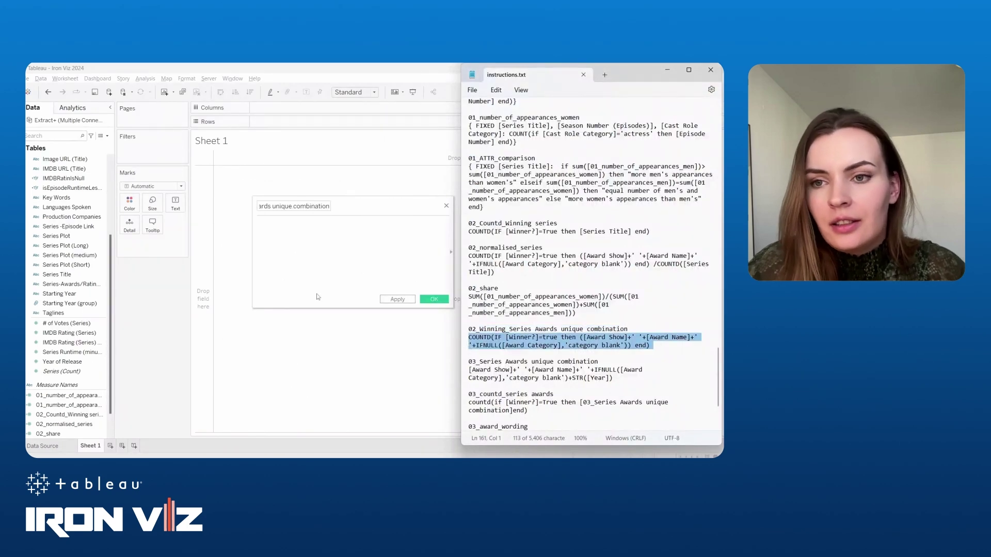
pyautogui.hotkey('alt', 'Tab')
pyautogui.hotkey('ctrl', 'v')
pyautogui.click(433, 299)
# Create a calculated field named "03_Series Awards unique combination", copying the name from instructions.txt
pyautogui.hotkey('alt', 'Tab')
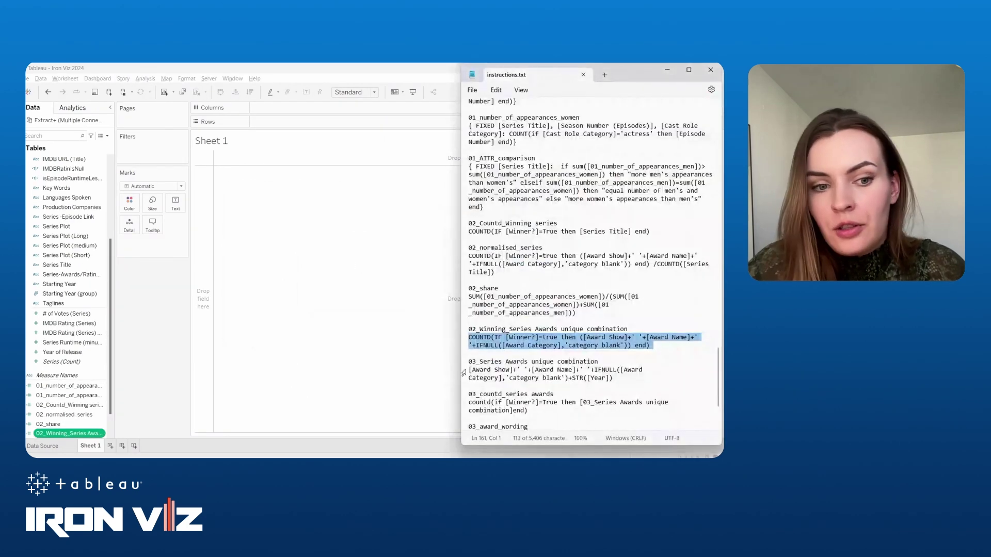
pyautogui.tripleClick(468, 365)
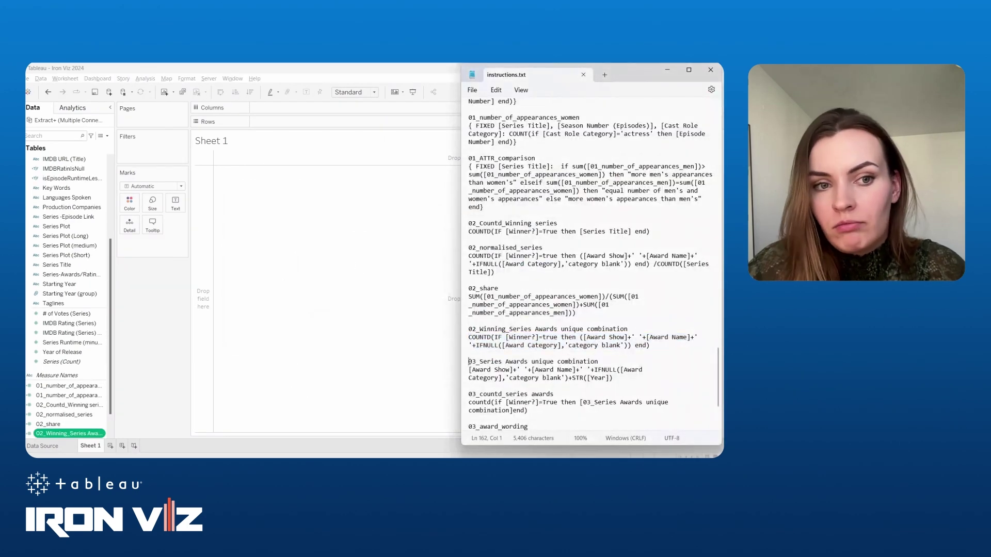
pyautogui.click(107, 136)
pyautogui.click(88, 146)
pyautogui.hotkey('ctrl', 'v')
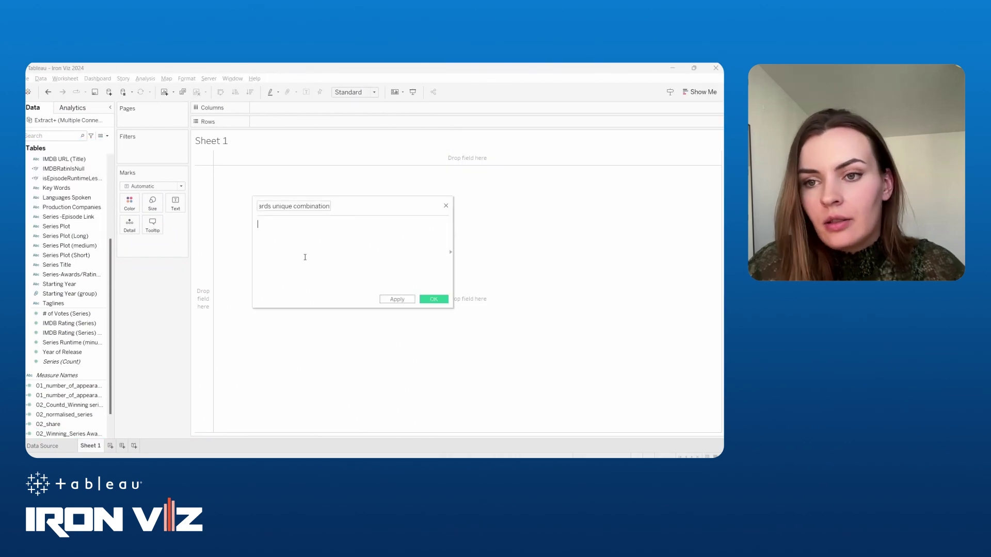
# Copy [Award Show]+' '+[Award Name]+' '+IFNULL([Award Category],'category blank')+STR([Year]) from the notes into "03_Series Awards unique combination" and save the field
pyautogui.hotkey('alt', 'Tab')
pyautogui.moveTo(469, 369); pyautogui.dragTo(612, 379)
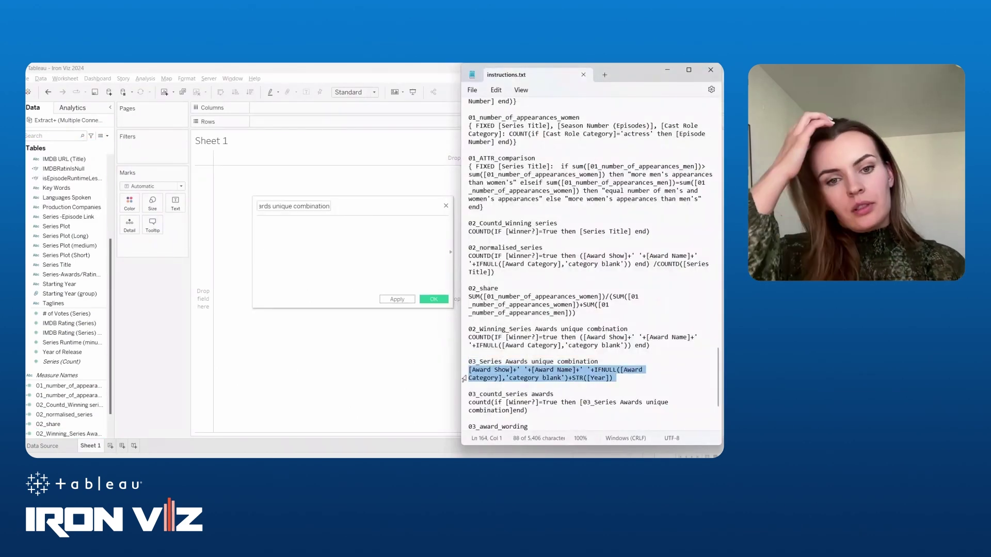
pyautogui.hotkey('ctrl', 'c')
pyautogui.hotkey('alt', 'Tab')
pyautogui.hotkey('ctrl', 'v')
pyautogui.click(433, 299)
# Create a calculated field named "03_countd_series awards", copying the name from instructions.txt
pyautogui.hotkey('alt', 'Tab')
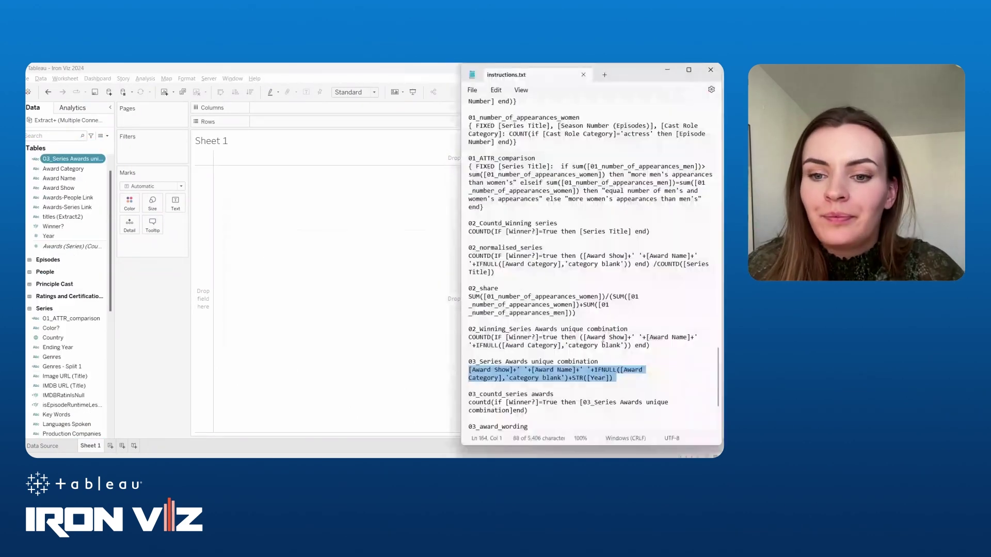
pyautogui.scroll(2, 581, 351)
pyautogui.scroll(-6, 581, 351)
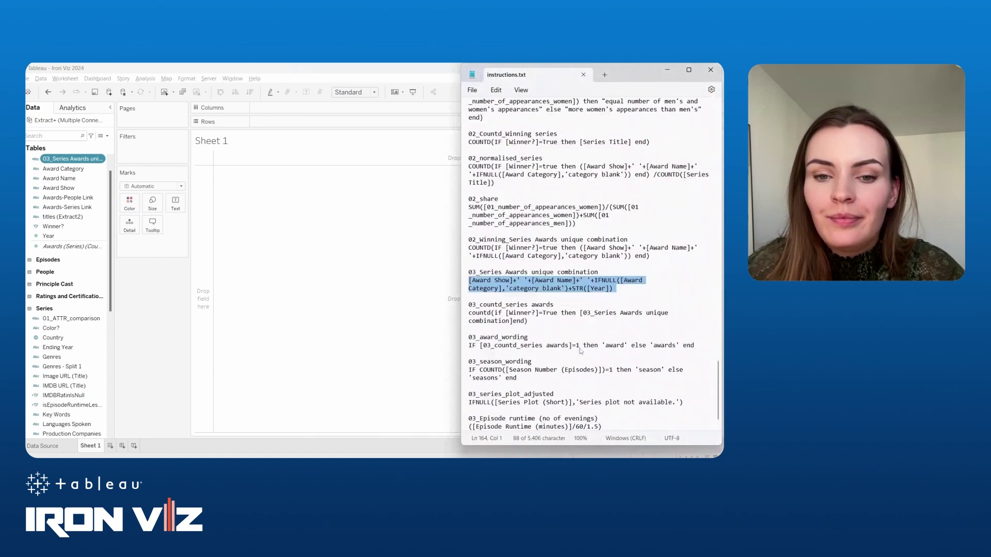
pyautogui.click(462, 306)
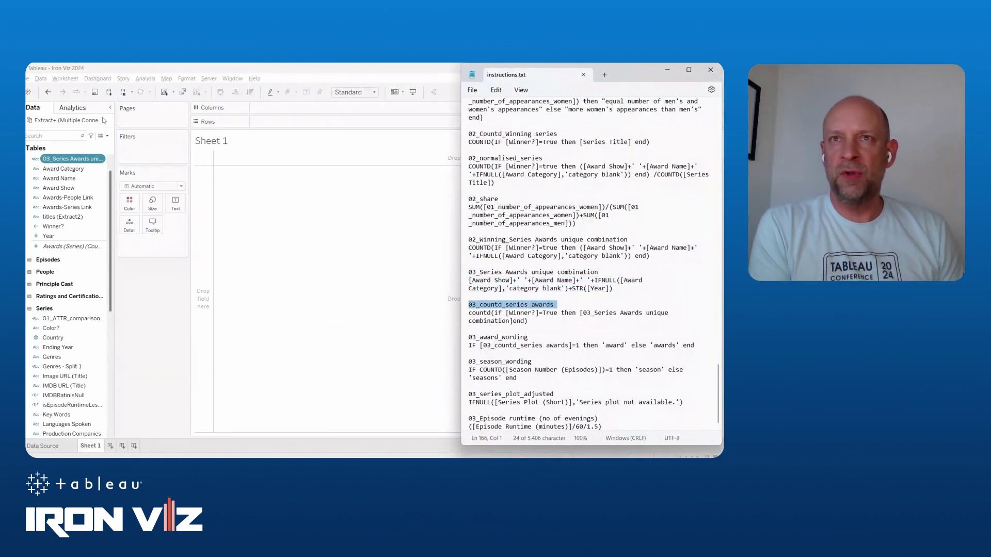
pyautogui.click(107, 136)
pyautogui.click(78, 145)
pyautogui.hotkey('ctrl', 'v')
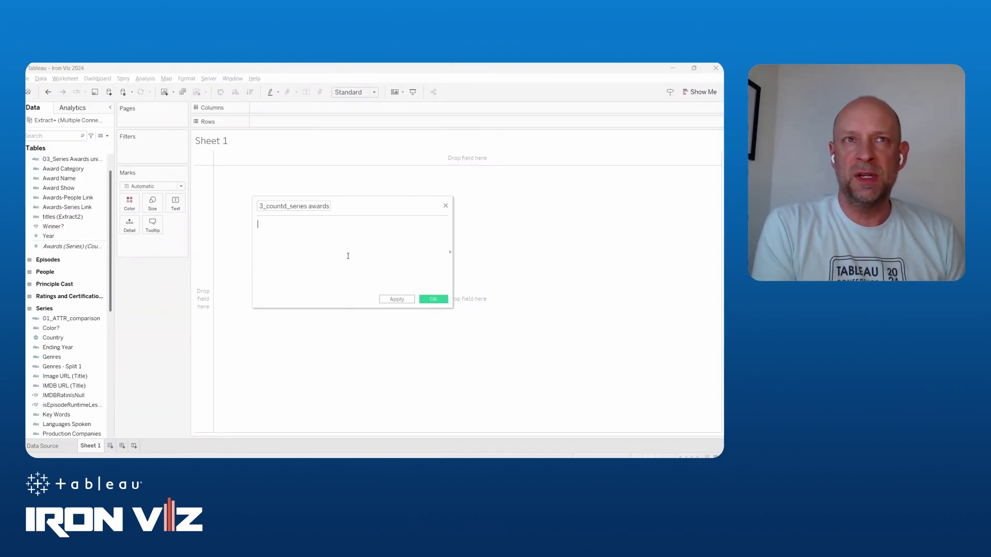
# Copy countd(if [Winner?]=True then [03_Series Awards unique combination]end) from the notes into "03_countd_series awards" and save the field
pyautogui.hotkey('alt', 'Tab')
pyautogui.tripleClick(472, 321)
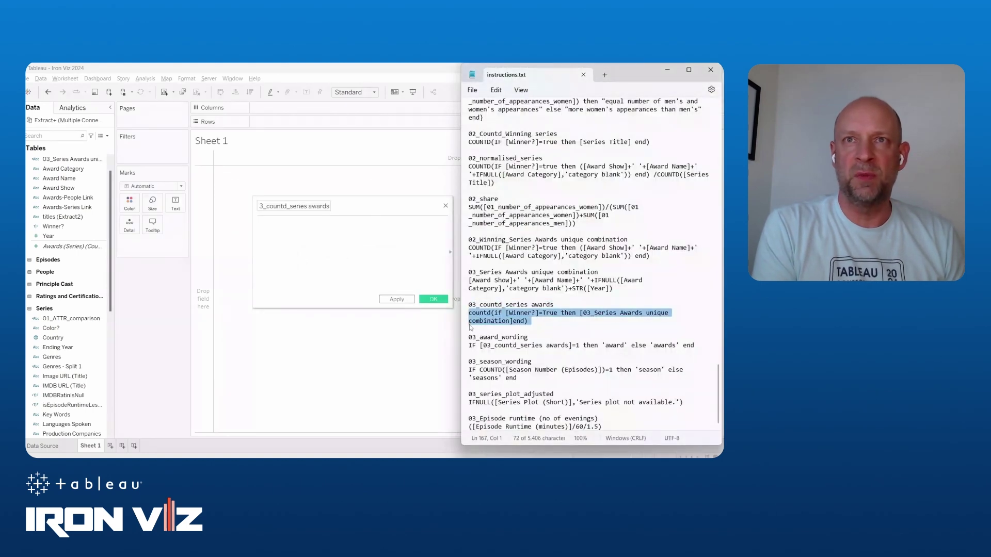
pyautogui.hotkey('ctrl', 'c')
pyautogui.hotkey('alt', 'Tab')
pyautogui.hotkey('ctrl', 'v')
pyautogui.click(434, 300)
# Create a calculated field named 03_award_wording, copying the name from instructions.txt
pyautogui.hotkey('alt', 'Tab')
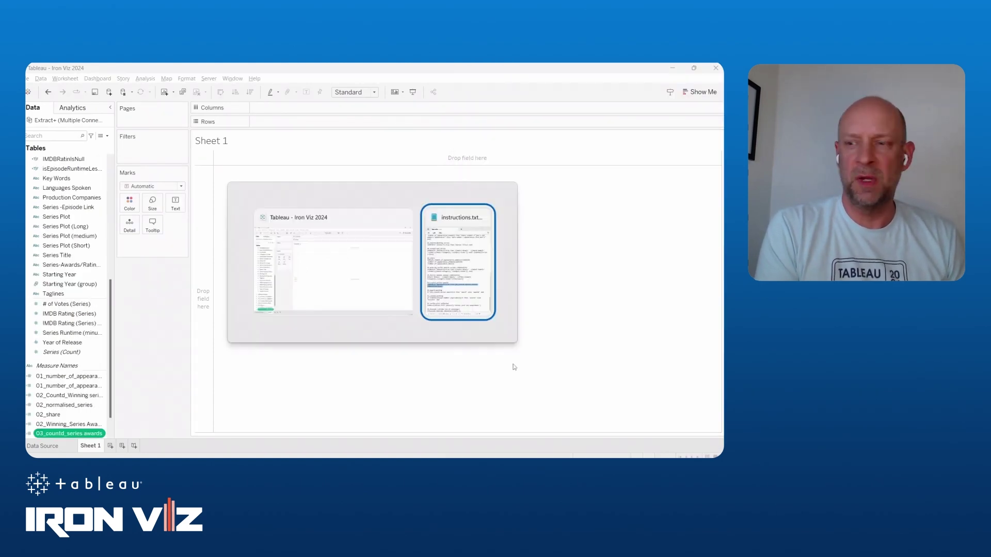
pyautogui.doubleClick(470, 339)
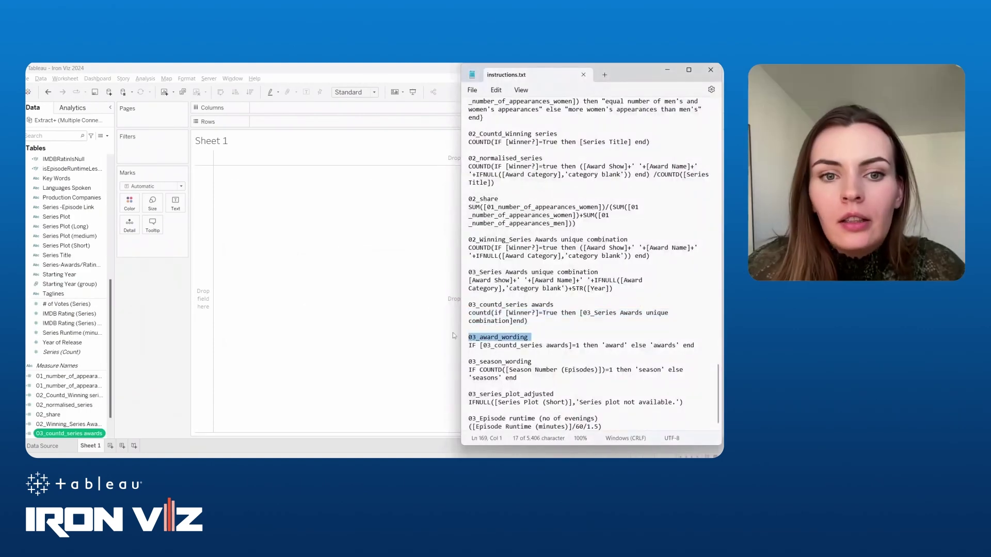
pyautogui.click(107, 136)
pyautogui.click(67, 145)
pyautogui.hotkey('ctrl', 'v')
# Copy IF [03_countd_series awards]=1 then 'award' else 'awards' end into 03_award_wording, save the field and return to instructions.txt
pyautogui.hotkey('alt', 'Tab')
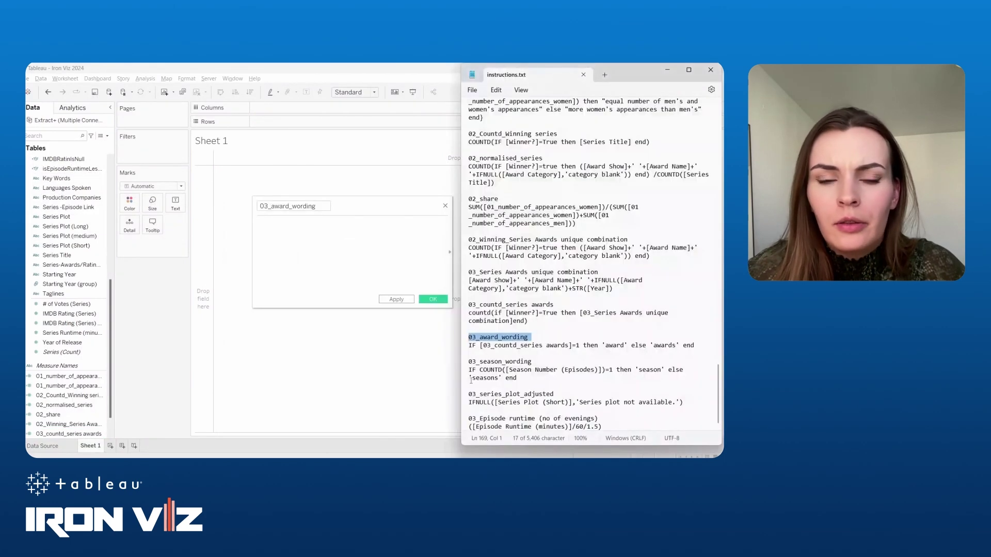
pyautogui.click(470, 346)
pyautogui.click(465, 348)
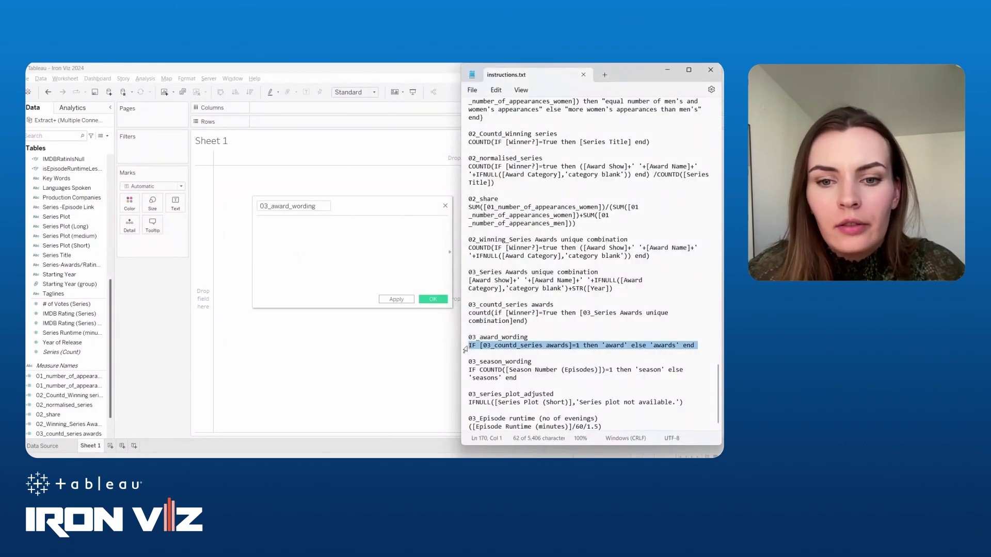
pyautogui.click(312, 296)
pyautogui.hotkey('ctrl', 'v')
pyautogui.click(432, 300)
pyautogui.hotkey('alt', 'Tab')
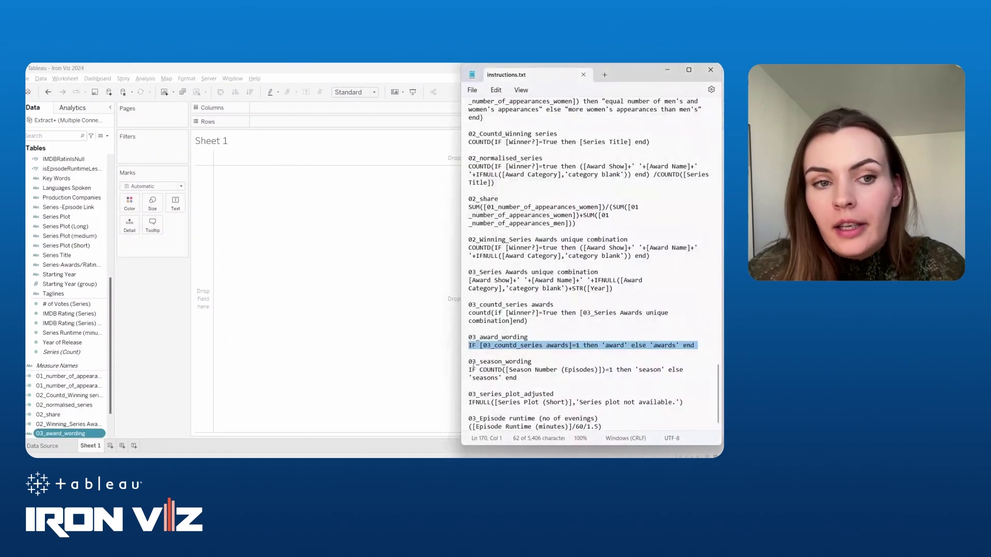
# Create a calculated field named 03_season_wording, copying the name from instructions.txt
pyautogui.doubleClick(473, 362)
pyautogui.click(107, 136)
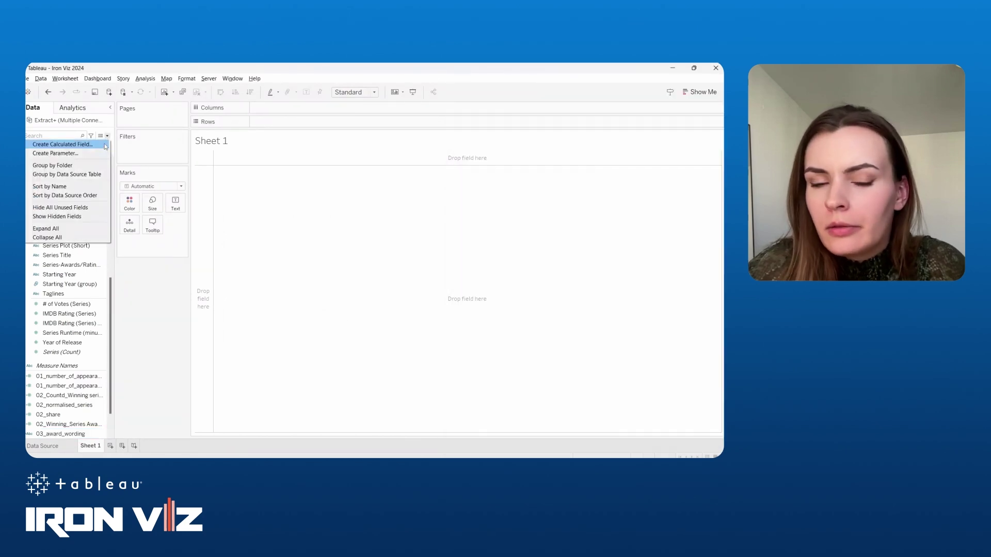
pyautogui.click(105, 145)
pyautogui.hotkey('ctrl', 'v')
# Copy IF COUNTD([Season Number (Episodes)])=1 then 'season' else 'seasons' end from the notes into 03_season_wording and save the field
pyautogui.hotkey('alt', 'Tab')
pyautogui.click(466, 370)
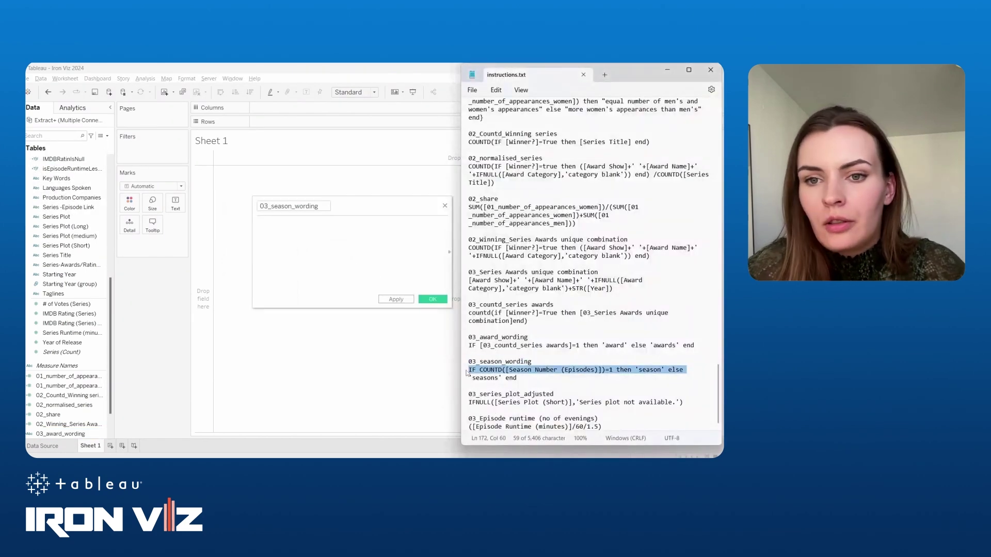
pyautogui.moveTo(466, 371); pyautogui.dragTo(461, 378)
pyautogui.click(298, 250)
pyautogui.hotkey('ctrl', 'v')
pyautogui.click(434, 300)
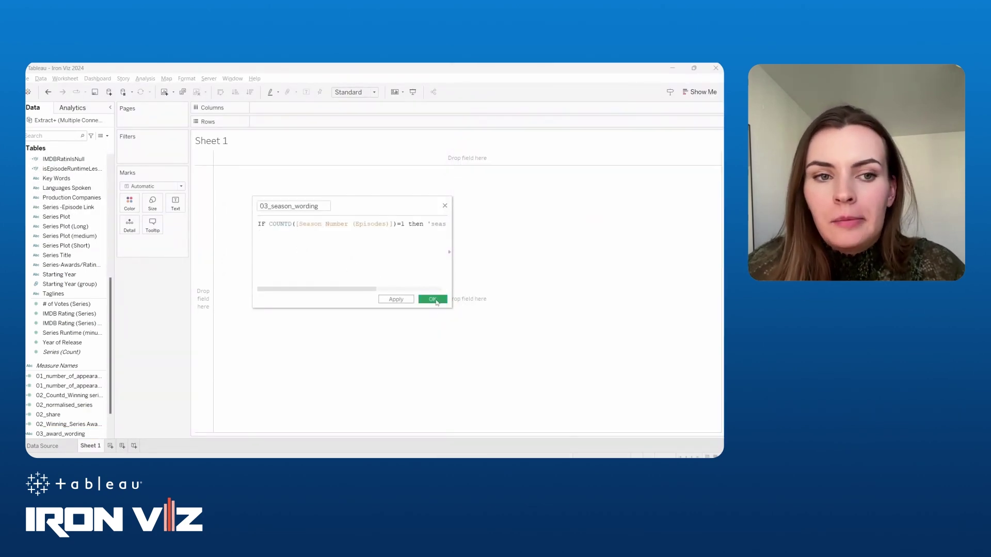
# Create a calculated field named 03_series_plot_adjusted, copying the name from instructions.txt
pyautogui.hotkey('alt', 'Tab')
pyautogui.doubleClick(466, 395)
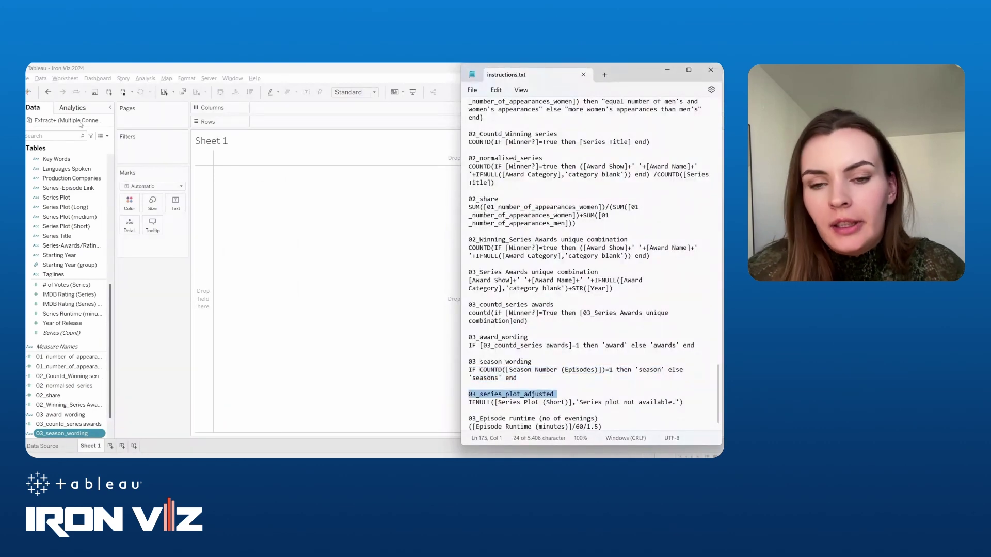
pyautogui.click(107, 136)
pyautogui.click(106, 144)
pyautogui.hotkey('ctrl', 'v')
# Copy IFNULL([Series Plot (Short)],'Series plot not available.') from the notes into 03_series_plot_adjusted and save the field
pyautogui.hotkey('alt', 'Tab')
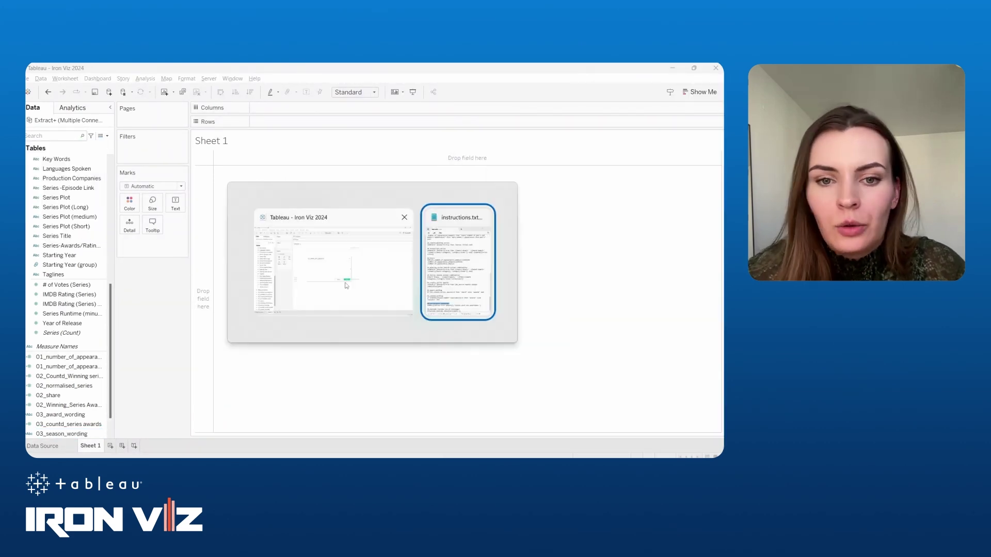
pyautogui.moveTo(468, 402); pyautogui.dragTo(467, 409)
pyautogui.click(323, 253)
pyautogui.hotkey('ctrl', 'v')
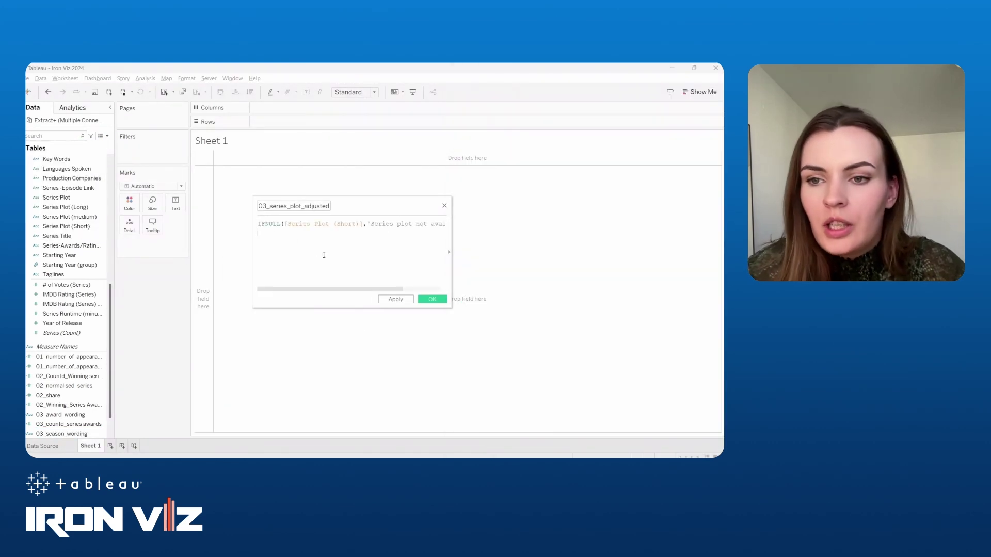
pyautogui.click(433, 299)
# Create a calculated field named "03_Episode runtime (no of evenings)", copying the name from instructions.txt
pyautogui.hotkey('alt', 'Tab')
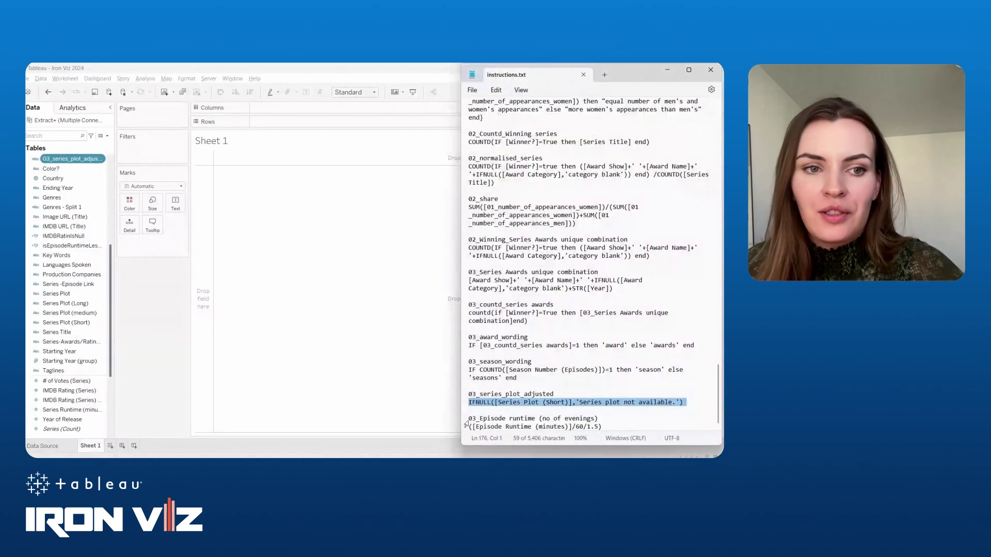
pyautogui.moveTo(468, 418); pyautogui.dragTo(468, 427)
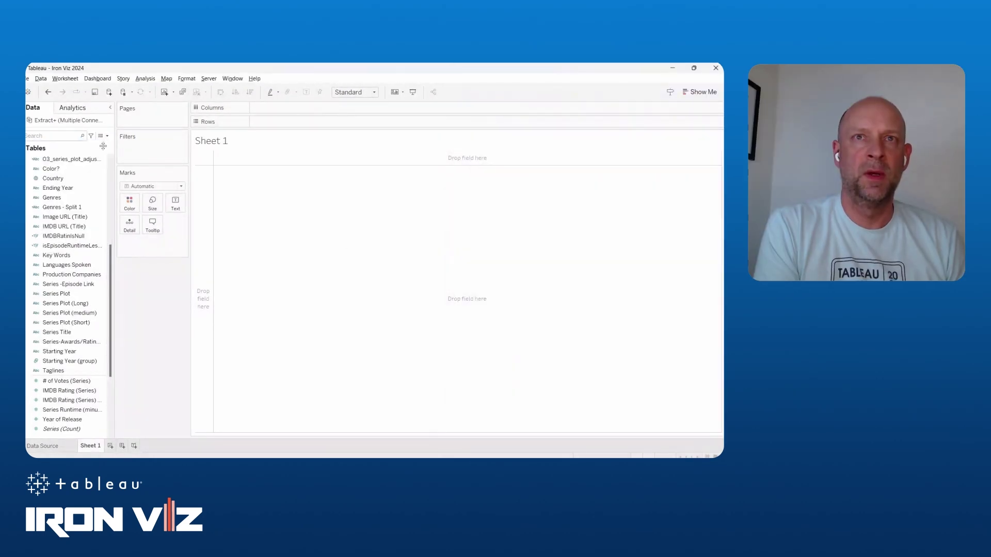
pyautogui.click(103, 146)
pyautogui.hotkey('ctrl', 'v')
# Copy ([Episode Runtime (minutes)]/60/1.5) from the notes into "03_Episode runtime (no of evenings)" and save the field
pyautogui.hotkey('alt', 'Tab')
pyautogui.click(466, 429)
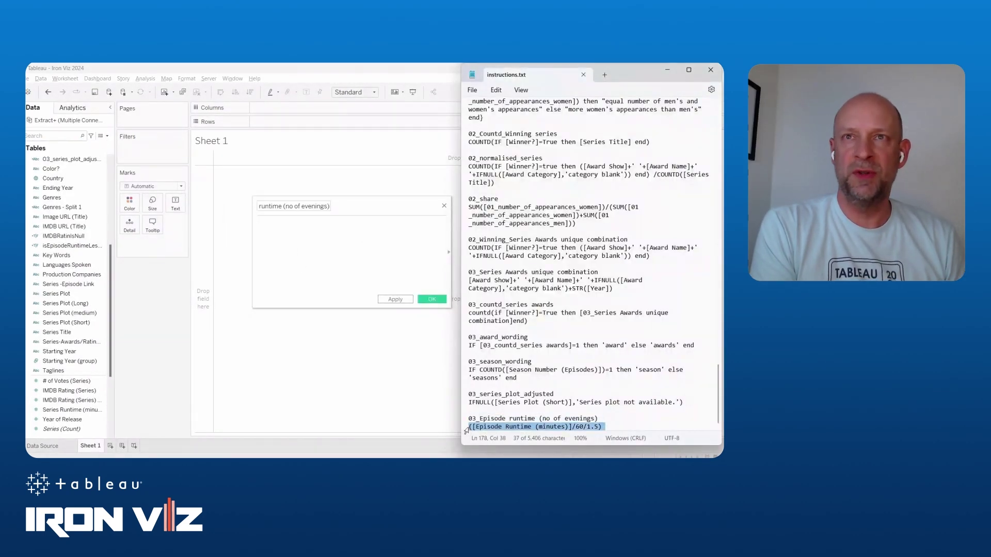
pyautogui.hotkey('ctrl', 'c')
pyautogui.hotkey('alt', 'Tab')
pyautogui.click(303, 247)
pyautogui.hotkey('ctrl', 'v')
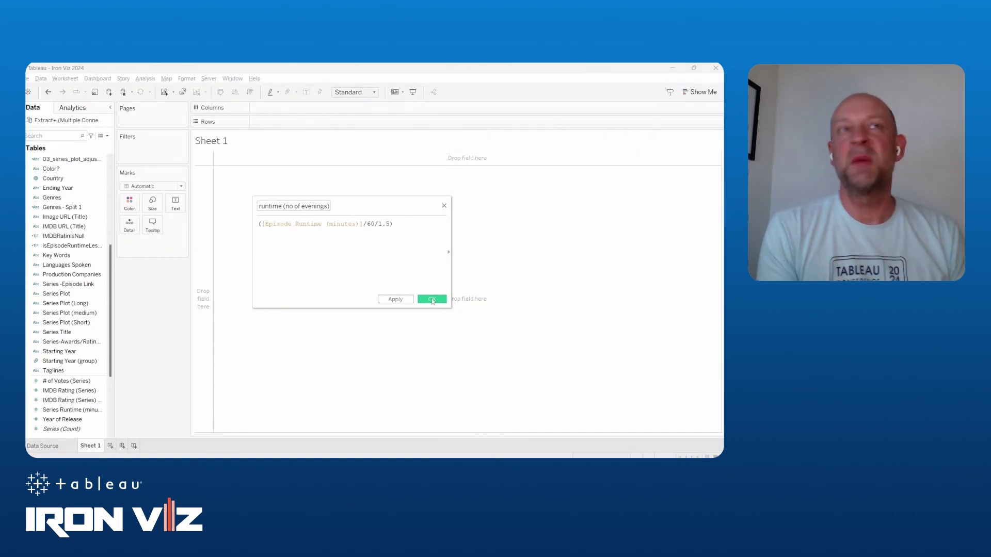
pyautogui.click(432, 300)
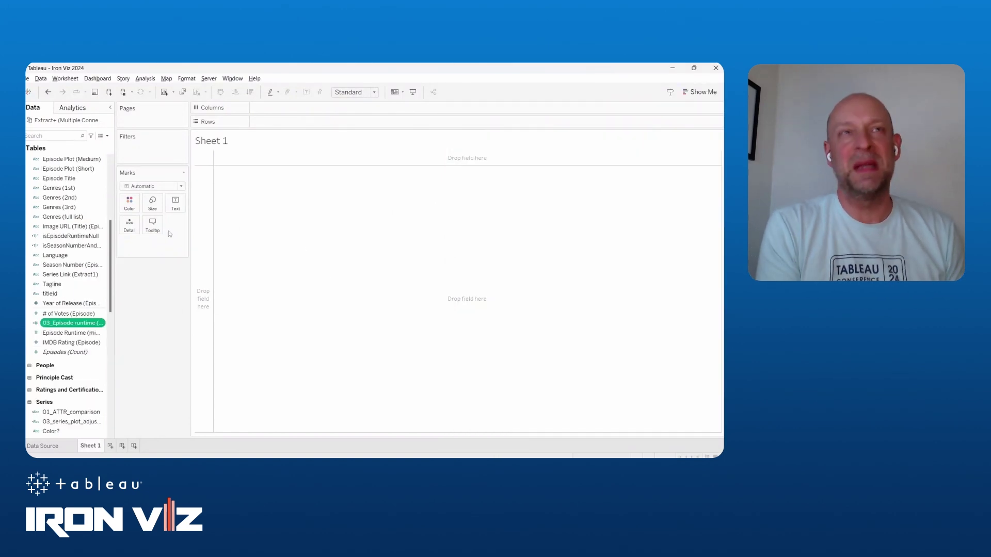
# Rename Sheet 1 as 1_decades
pyautogui.doubleClick(95, 445)
pyautogui.write('1_')
pyautogui.write('_dec')
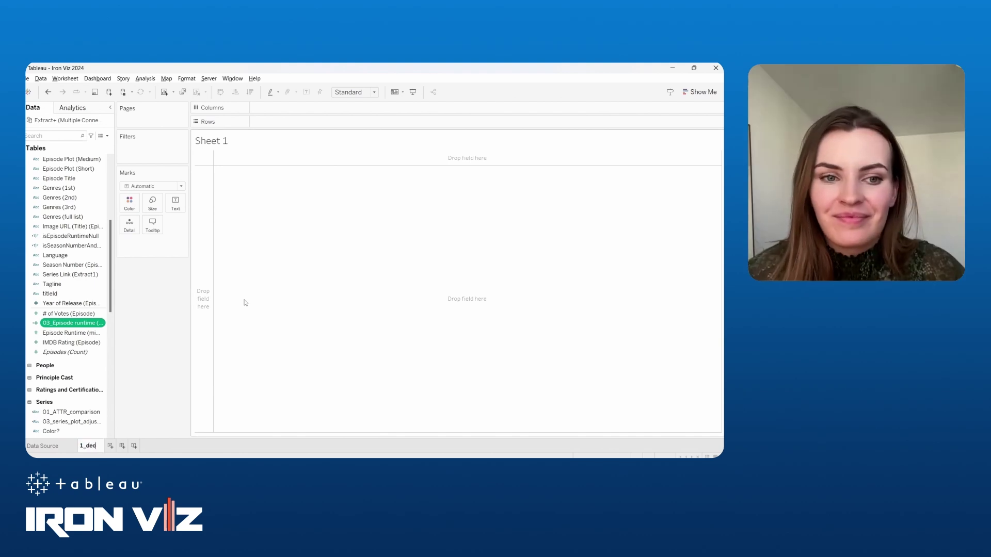
pyautogui.write('ades')
pyautogui.press('Return')
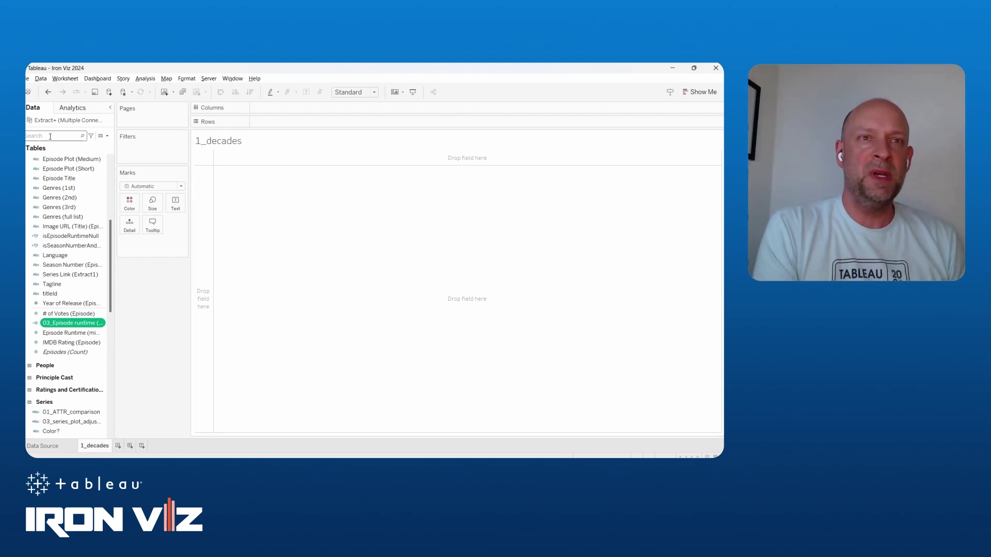
# Search the data fields for "group" and place Starting Year (group) on Rows
pyautogui.click(50, 136)
pyautogui.write('group')
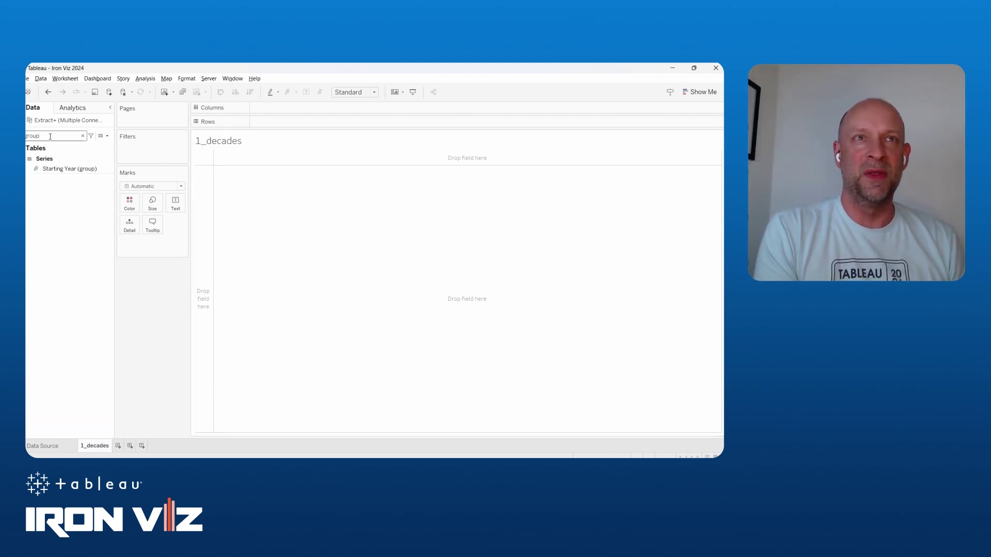
pyautogui.moveTo(64, 168); pyautogui.dragTo(310, 124)
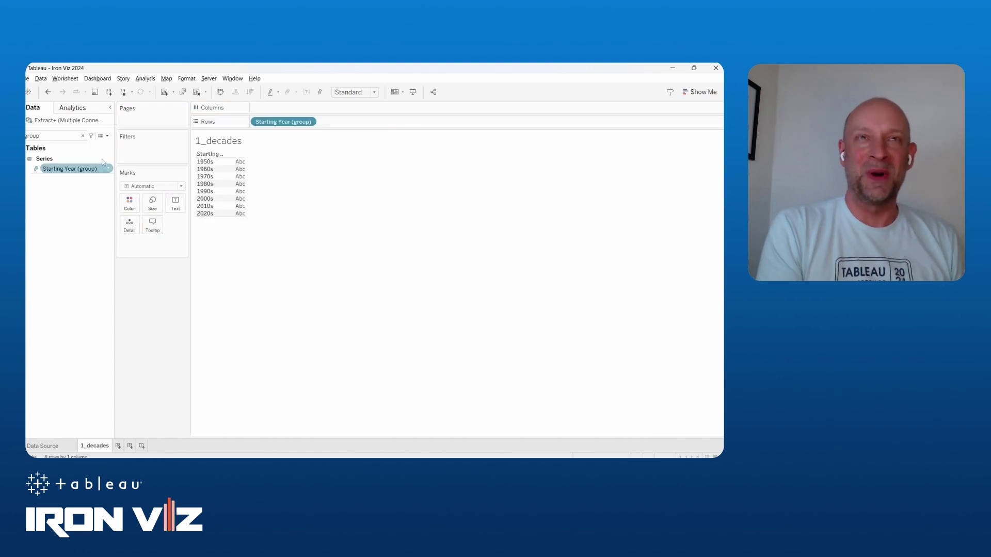
# Search the data fields for "series ti" and place Series Title on Columns as CNT(Series Title)
pyautogui.click(70, 137)
pyautogui.press('BackSpace')
pyautogui.press('BackSpace')
pyautogui.press('BackSpace')
pyautogui.press('BackSpace')
pyautogui.press('BackSpace')
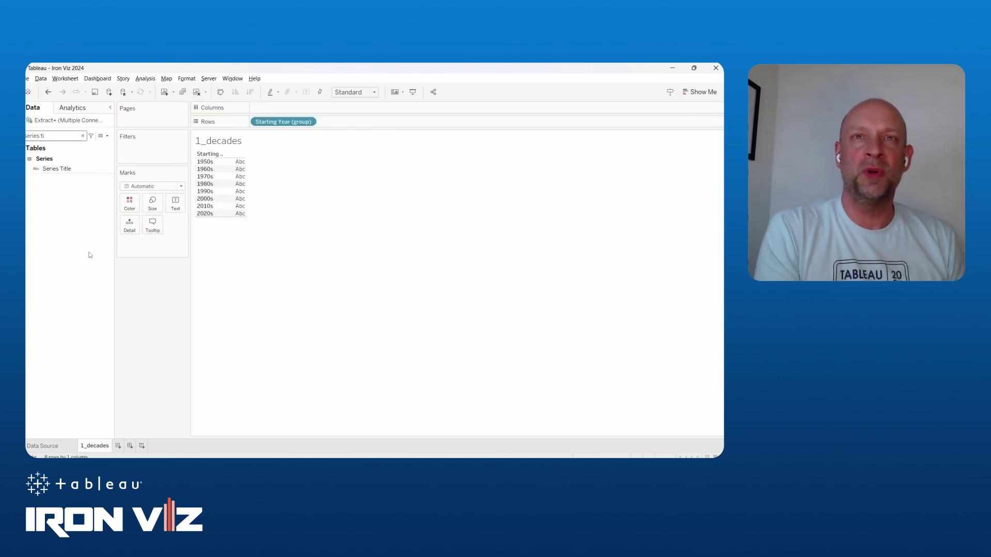
pyautogui.moveTo(56, 168); pyautogui.dragTo(309, 107)
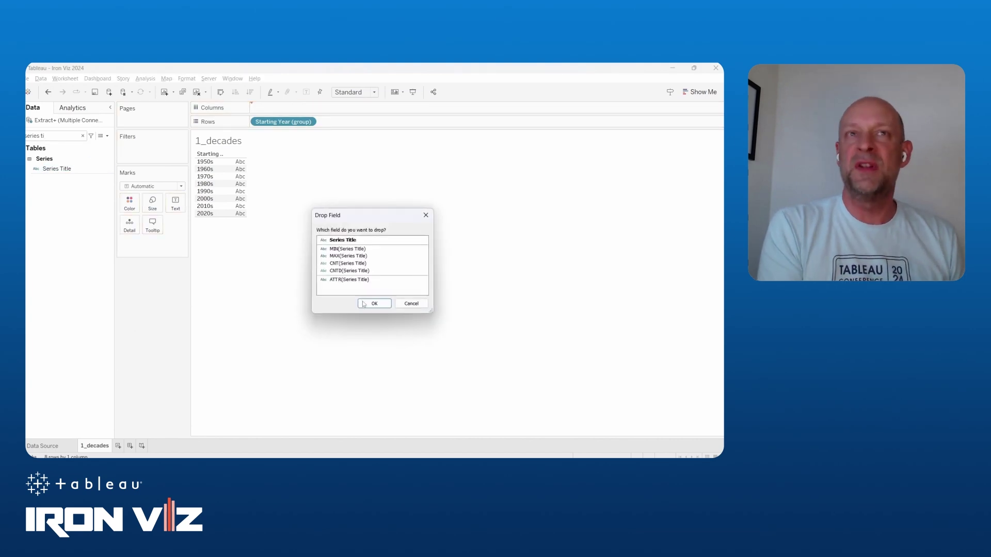
pyautogui.doubleClick(348, 263)
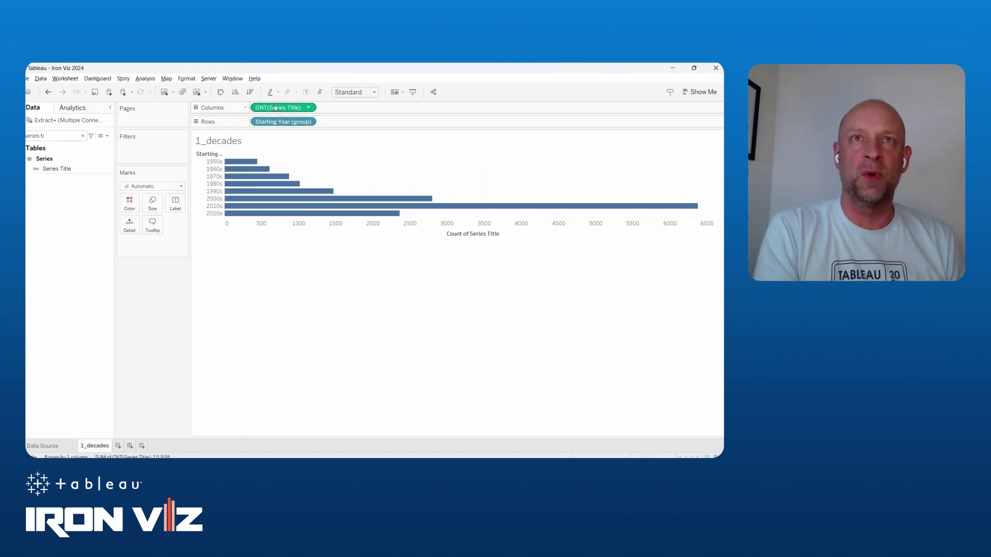
# Label the bars with CNT(Series Title) and change the Columns measure to a Percent of Total quick table calculation
pyautogui.moveTo(275, 108); pyautogui.dragTo(176, 203)
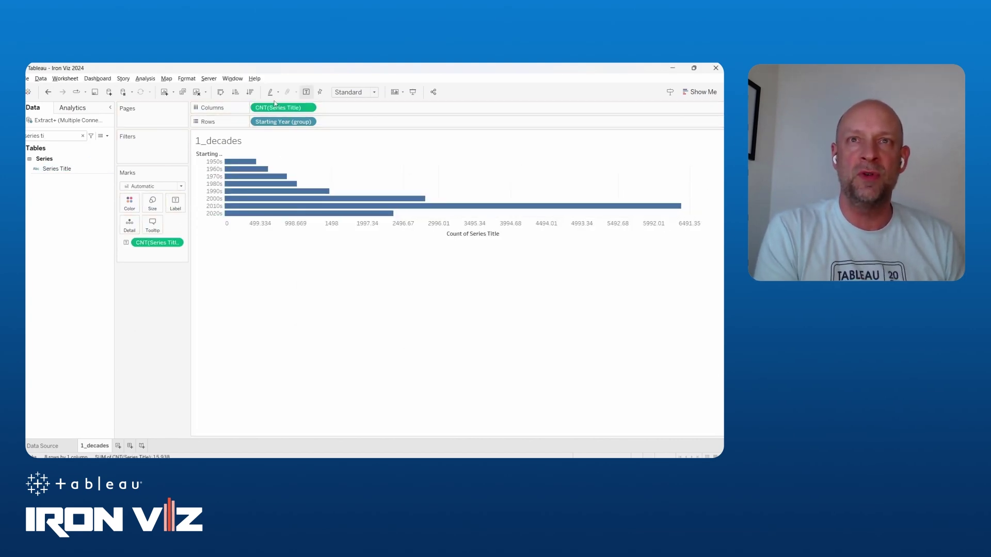
pyautogui.click(308, 108)
pyautogui.moveTo(293, 244)
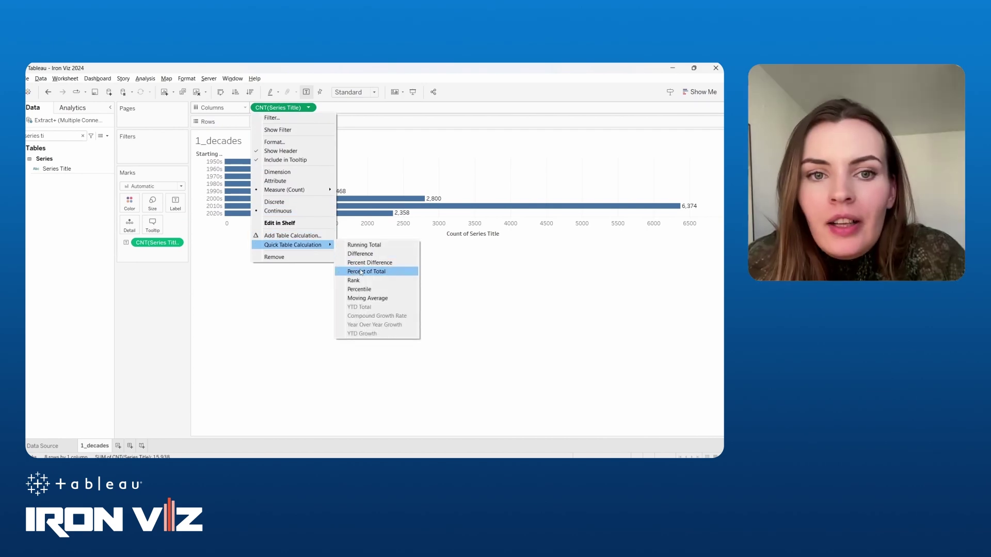
pyautogui.click(362, 272)
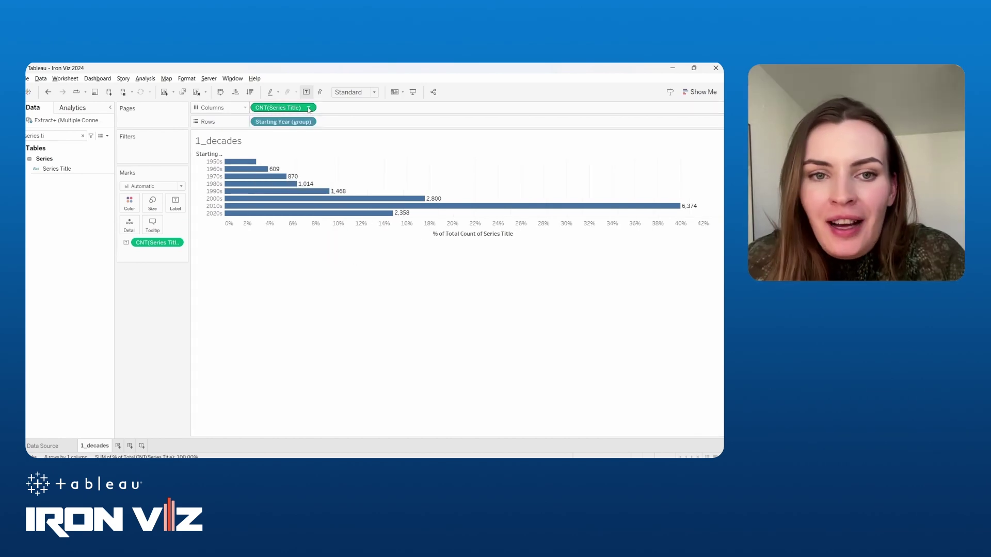
# Compute the percent of total within each decade's row and add that measure to the bar labels
pyautogui.click(308, 107)
pyautogui.moveTo(325, 236)
pyautogui.click(363, 235)
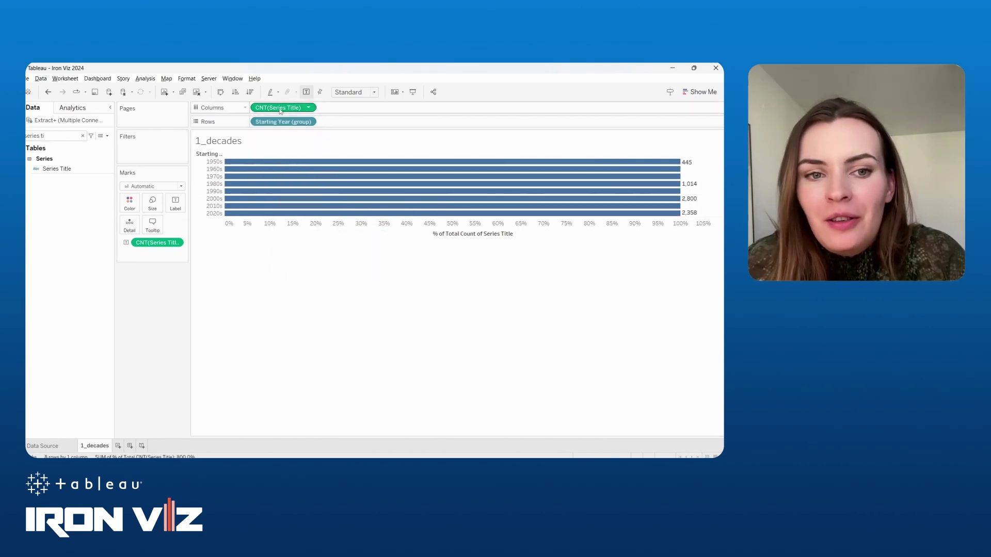
pyautogui.moveTo(176, 205); pyautogui.dragTo(175, 204)
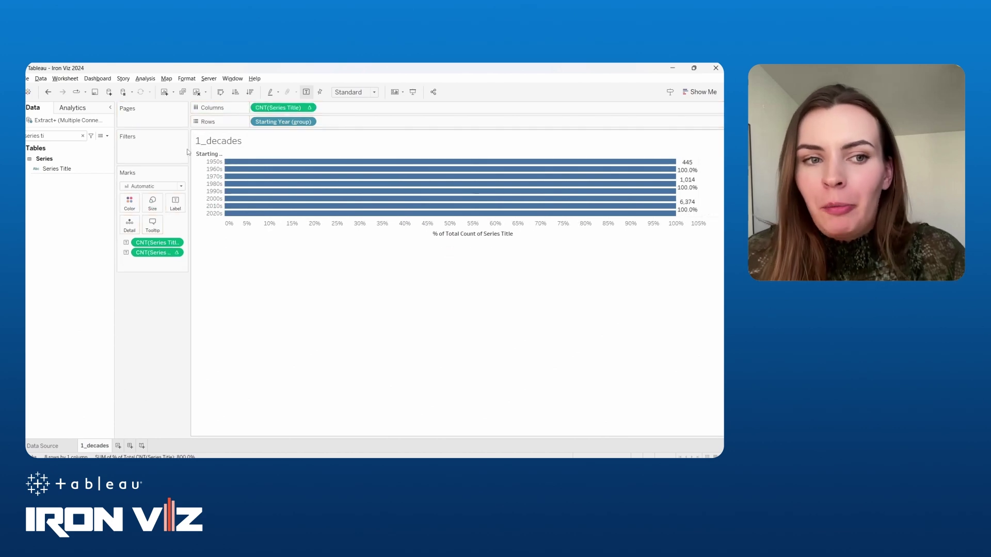
# Search for "attr", color the bars by 01_ATTR_comparison, and add that field and both CNT(Series Title) measures to the tooltip
pyautogui.click(48, 138)
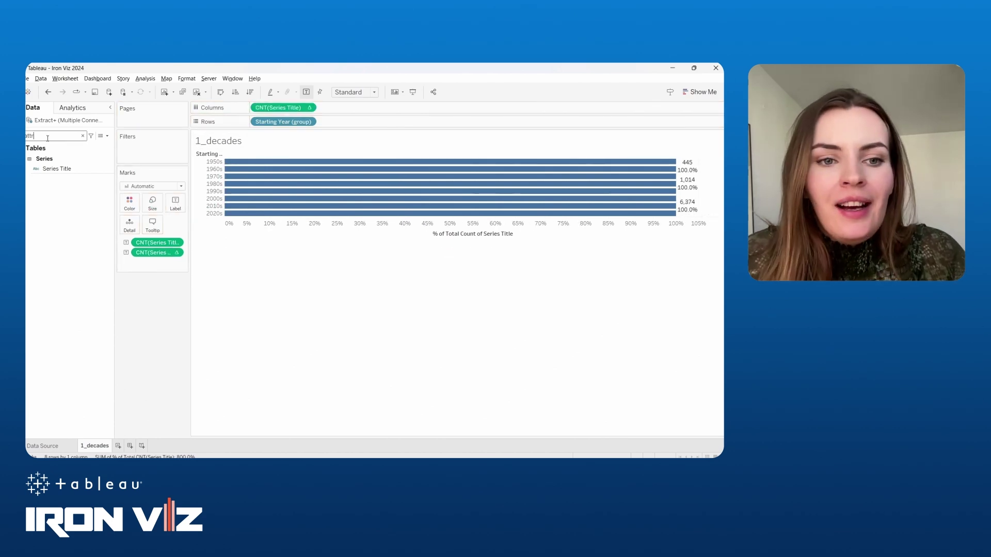
pyautogui.write('attr')
pyautogui.moveTo(71, 169); pyautogui.dragTo(129, 202)
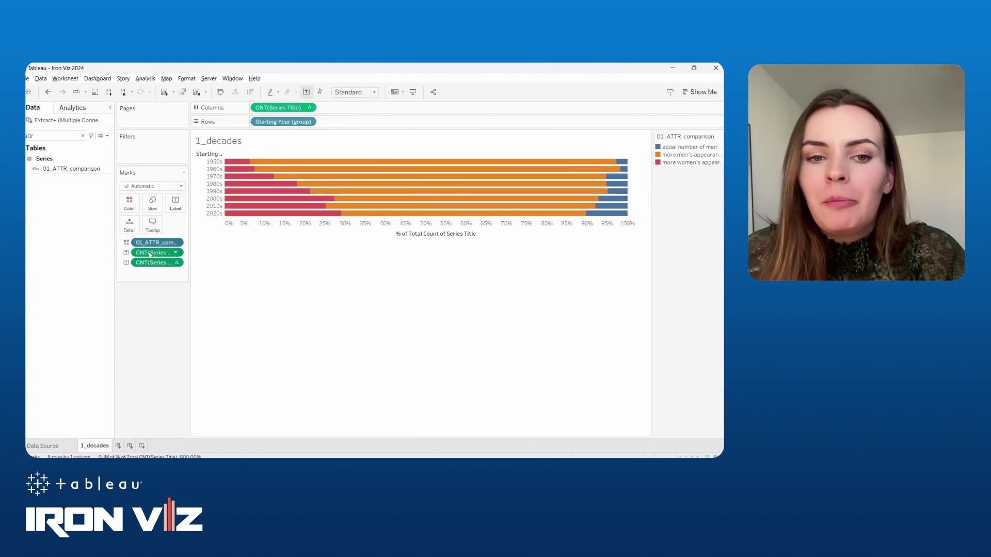
pyautogui.moveTo(149, 254); pyautogui.dragTo(151, 227)
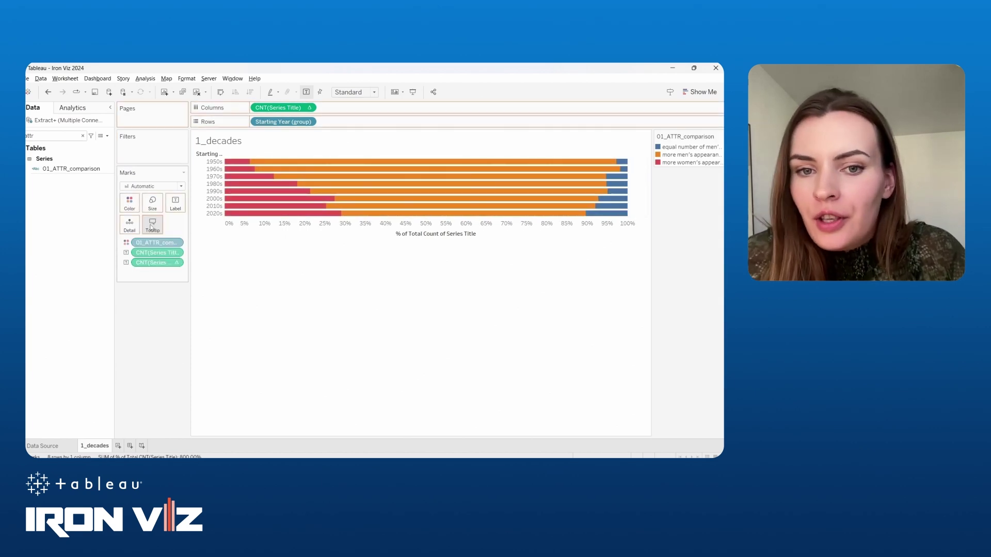
# Edit the mark label to a single line reading <CNT(Series Title)> (<% of Total CNT(Series Title)>)
pyautogui.click(175, 204)
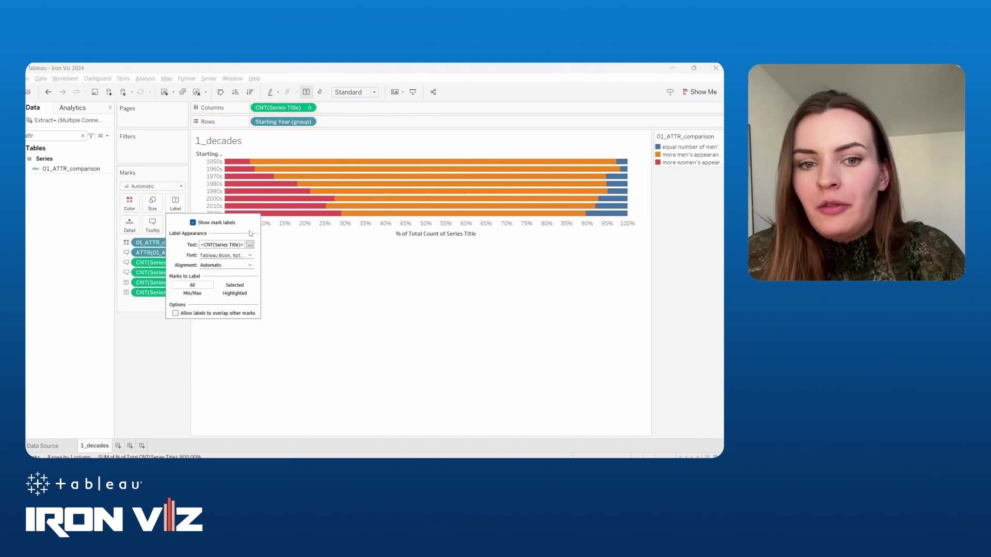
pyautogui.click(250, 244)
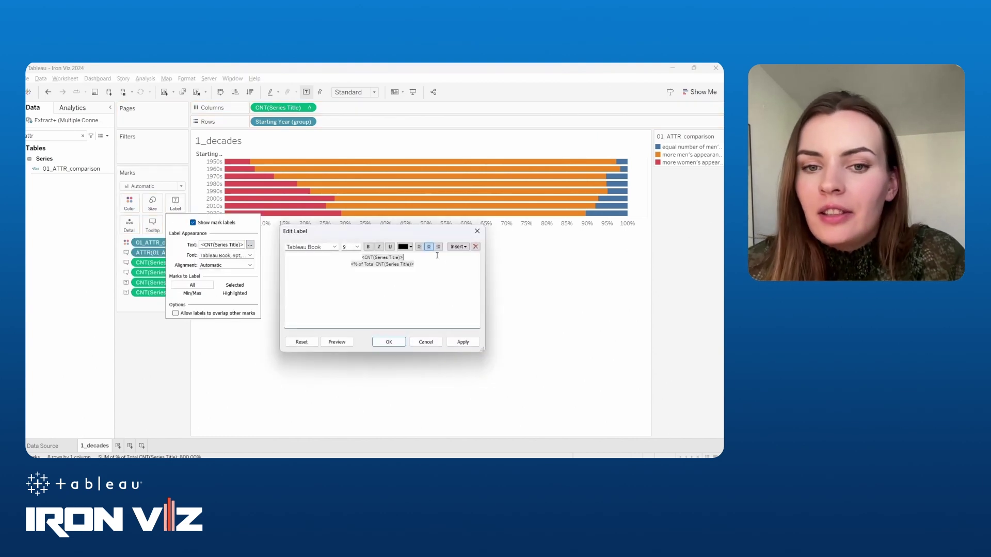
pyautogui.press('Delete')
pyautogui.write('(<% of Total CNT(Series Title)>')
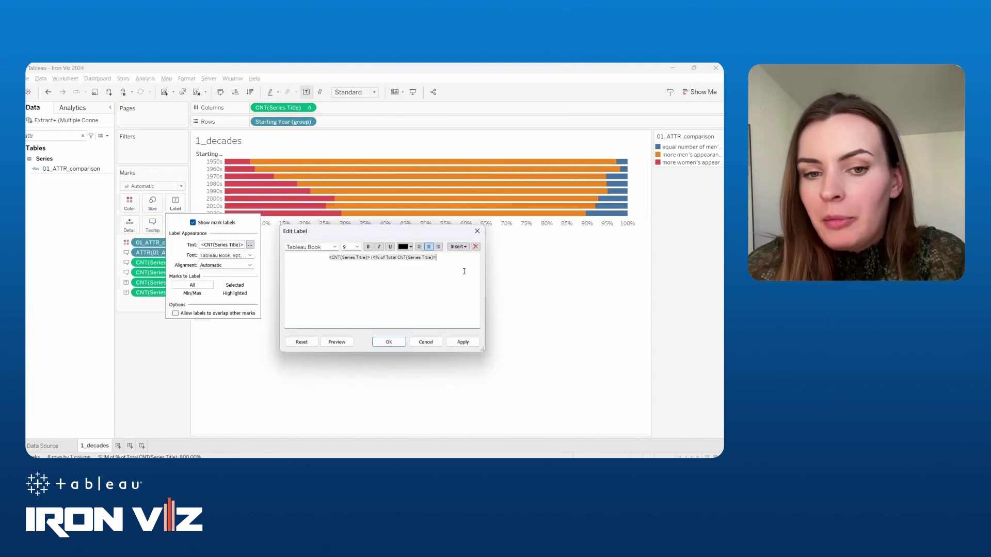
pyautogui.write(')')
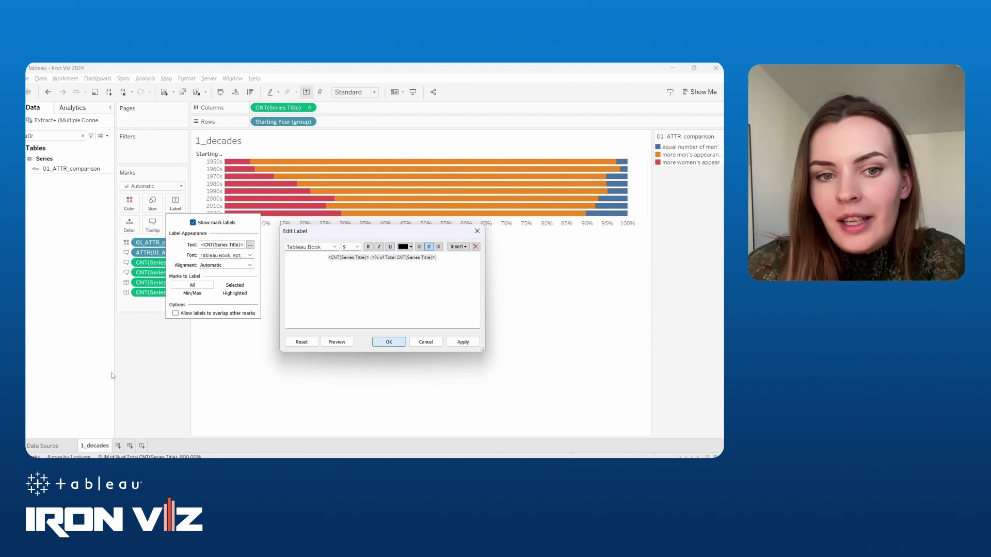
pyautogui.click(381, 342)
# Replace the default tooltip text with the 1_decades tooltip sentence copied from instructions.txt
pyautogui.click(153, 225)
pyautogui.hotkey('ctrl', 'a')
pyautogui.press('BackSpace')
pyautogui.hotkey('alt', 'Tab')
pyautogui.scroll(20, 589, 258)
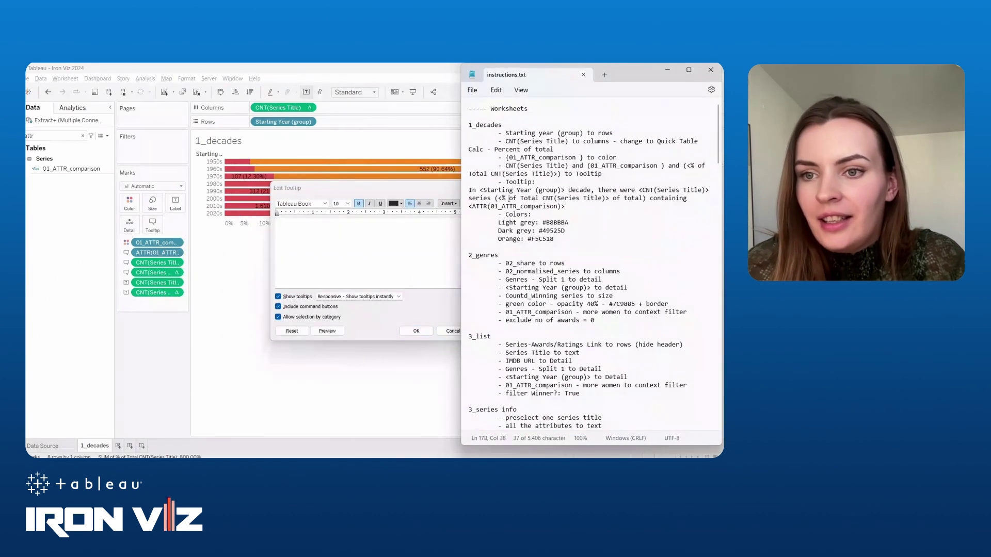
pyautogui.moveTo(469, 194); pyautogui.dragTo(548, 212)
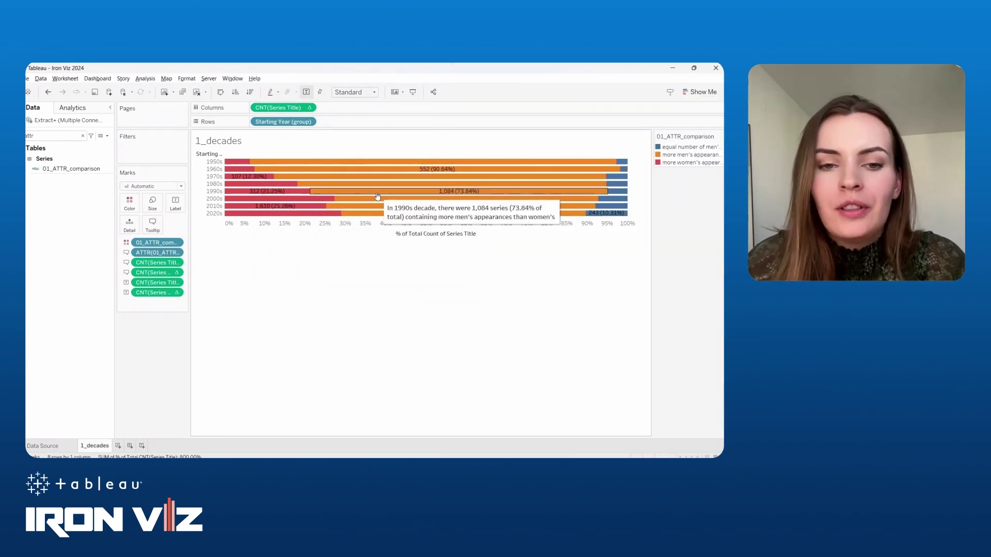
# Set the color of the "more men's appearances" category to the light grey hex code copied from instructions.txt
pyautogui.click(130, 204)
pyautogui.click(161, 233)
pyautogui.hotkey('alt', 'Tab')
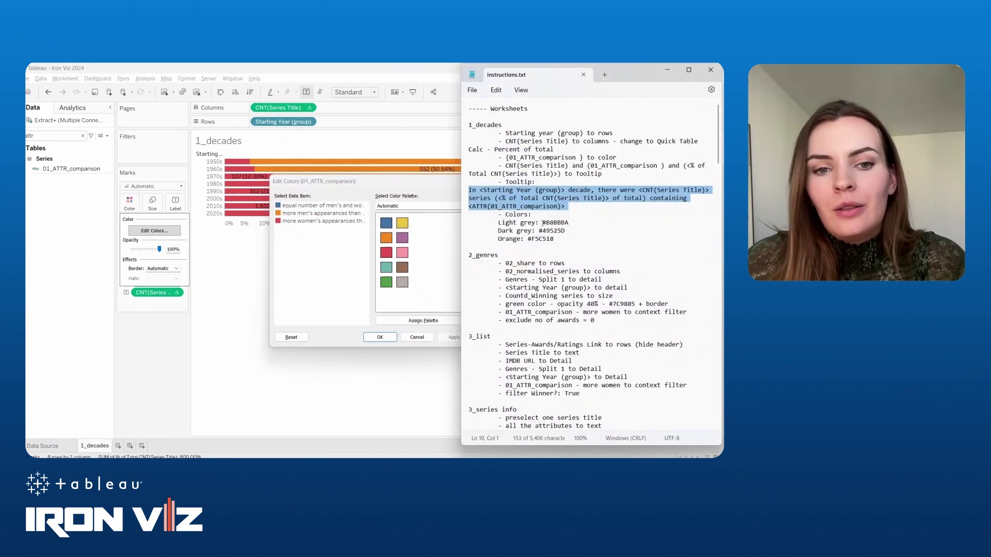
pyautogui.doubleClick(557, 223)
pyautogui.hotkey('ctrl', 'c')
pyautogui.doubleClick(299, 213)
pyautogui.hotkey('ctrl', 'v')
pyautogui.press('Return')
# Set the color of the "more women's appearances" category to #F5C518, copied from instructions.txt
pyautogui.hotkey('alt', 'Tab')
pyautogui.doubleClick(542, 239)
pyautogui.hotkey('ctrl', 'c')
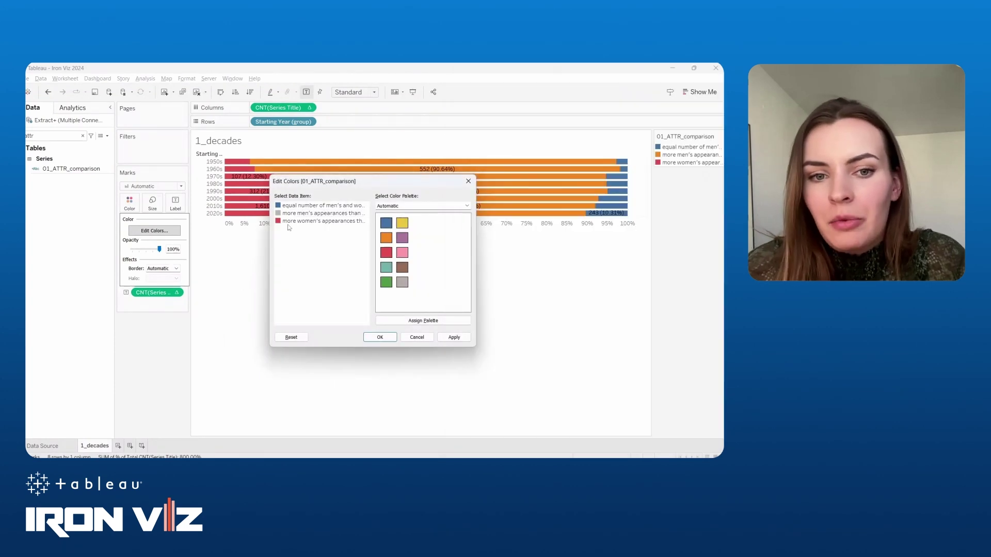
pyautogui.doubleClick(289, 222)
pyautogui.hotkey('ctrl', 'v')
pyautogui.click(410, 337)
# Color the "equal number of men's and women's appearances" category dark grey #49525D, copied from instructions.txt, and move it to the middle of the legend order
pyautogui.hotkey('alt', 'Tab')
pyautogui.doubleClick(552, 231)
pyautogui.doubleClick(300, 205)
pyautogui.doubleClick(428, 322)
pyautogui.hotkey('ctrl', 'v')
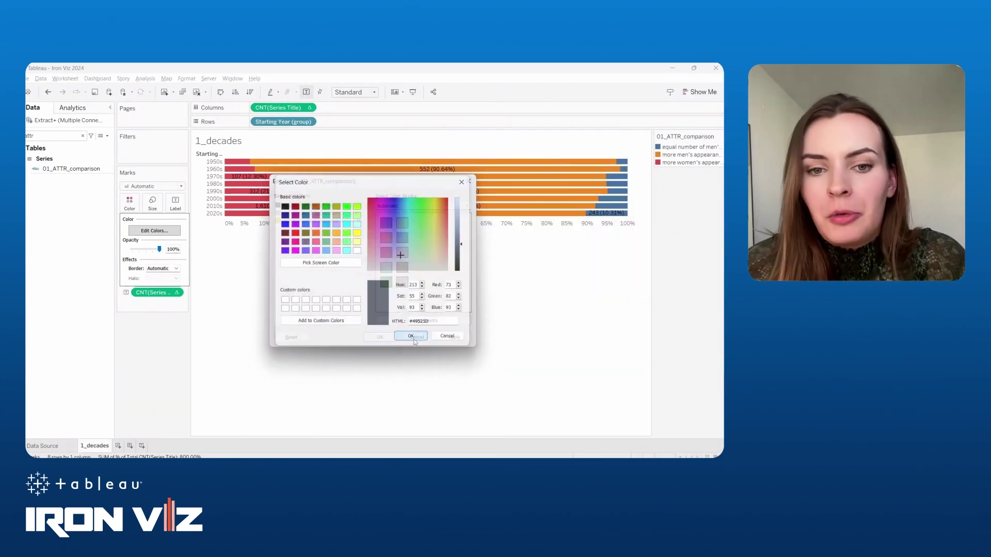
pyautogui.click(411, 336)
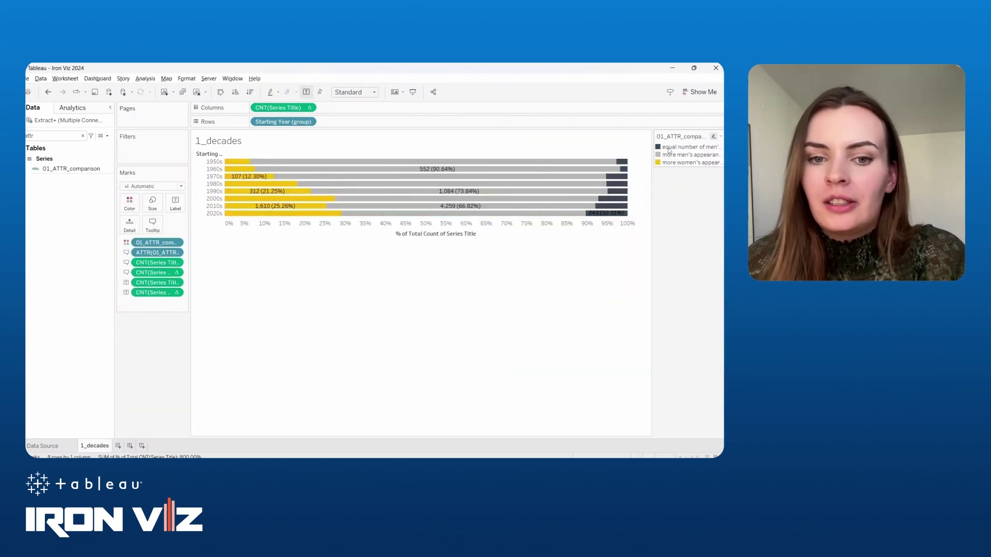
pyautogui.moveTo(661, 148); pyautogui.dragTo(661, 155)
# Change the horizontal axis title of 1_decades to "Share of series"
pyautogui.doubleClick(251, 241)
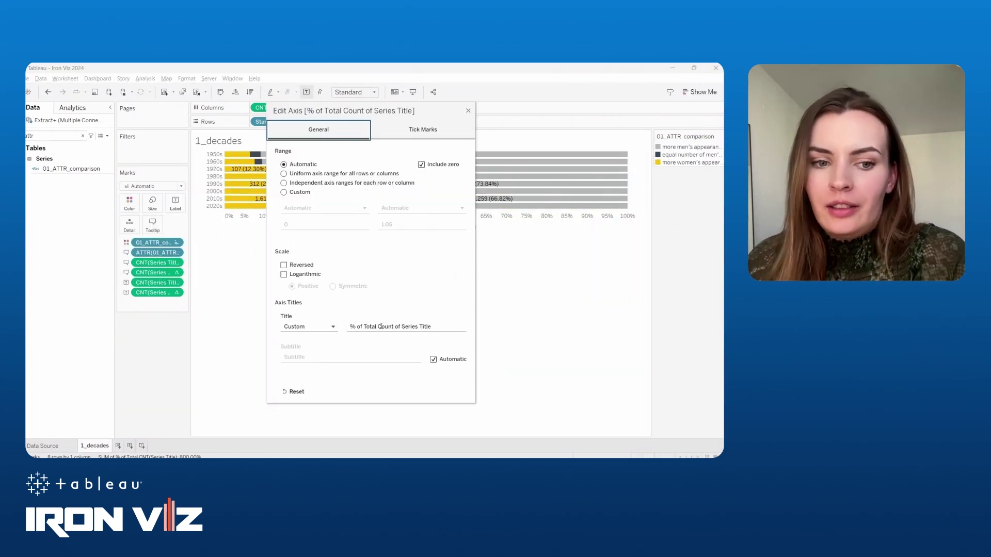
pyautogui.tripleClick(383, 325)
pyautogui.write('Share of series')
pyautogui.click(467, 111)
# Add a new worksheet and name it 2_genres
pyautogui.click(118, 446)
pyautogui.doubleClick(123, 446)
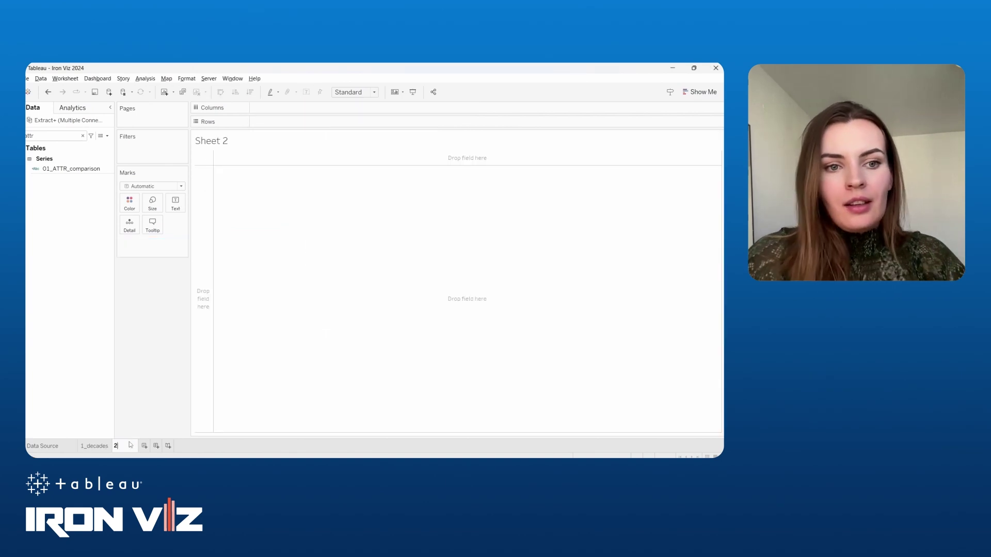
pyautogui.write('2_genres')
# Place 02_normalised_series on columns and 02_share on rows
pyautogui.click(82, 136)
pyautogui.write('02')
pyautogui.moveTo(50, 184); pyautogui.dragTo(282, 108)
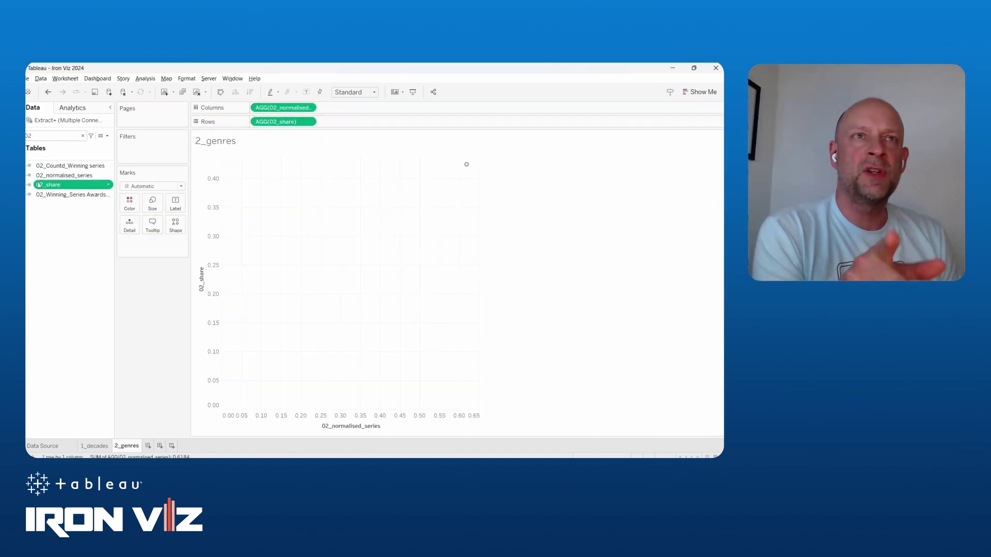
# Set the default number format of 02_share to a percentage without decimals
pyautogui.rightClick(50, 184)
pyautogui.click(77, 314)
pyautogui.click(150, 330)
pyautogui.click(306, 258)
pyautogui.doubleClick(389, 236)
pyautogui.click(398, 316)
# Assign Genres - Split 1 to detail and 02_Countd_Winning series to size
pyautogui.doubleClick(56, 136)
pyautogui.write('gen')
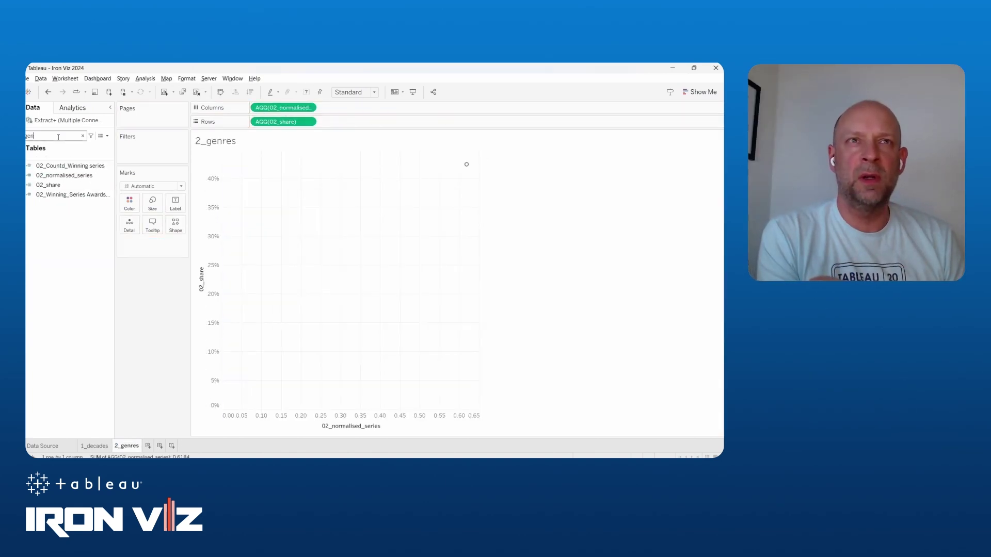
pyautogui.moveTo(62, 235); pyautogui.dragTo(133, 225)
pyautogui.doubleClick(56, 137)
pyautogui.write('countd')
pyautogui.moveTo(62, 166); pyautogui.dragTo(152, 203)
# Change the mark type to Circle and enlarge the circles
pyautogui.click(152, 186)
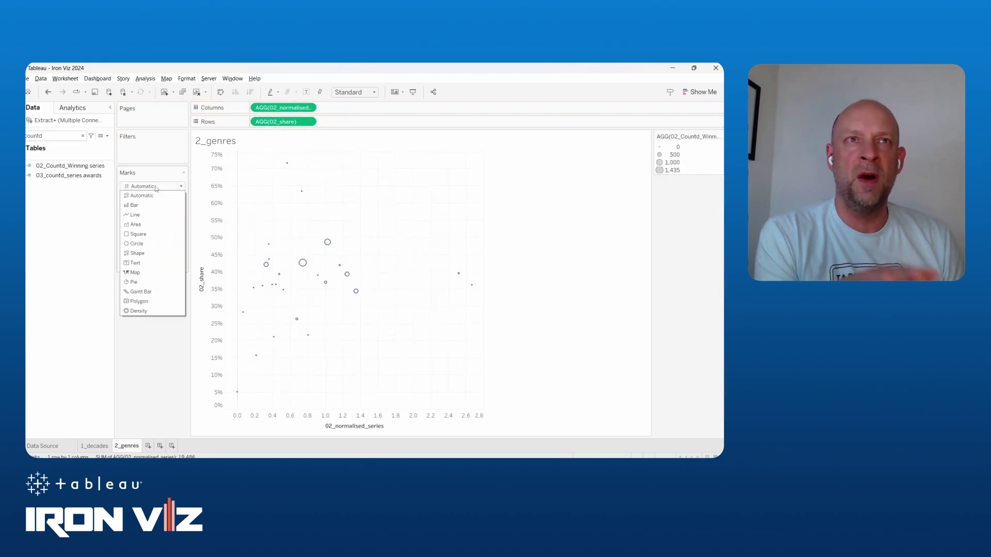
pyautogui.click(144, 242)
pyautogui.click(150, 206)
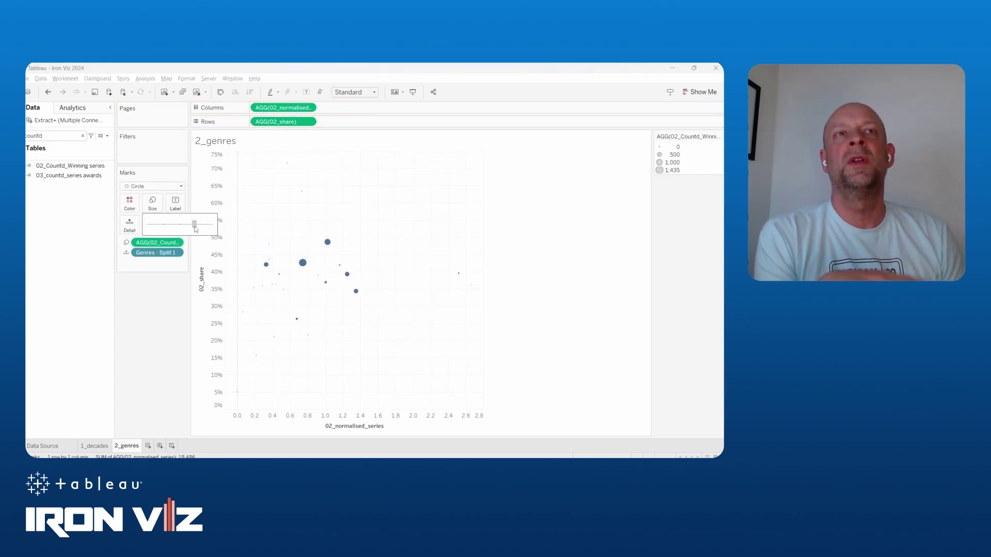
pyautogui.moveTo(196, 229); pyautogui.dragTo(194, 227)
# Color the circles green with hex code #7C9885, copied from the 2_genres section of instructions.txt
pyautogui.click(129, 204)
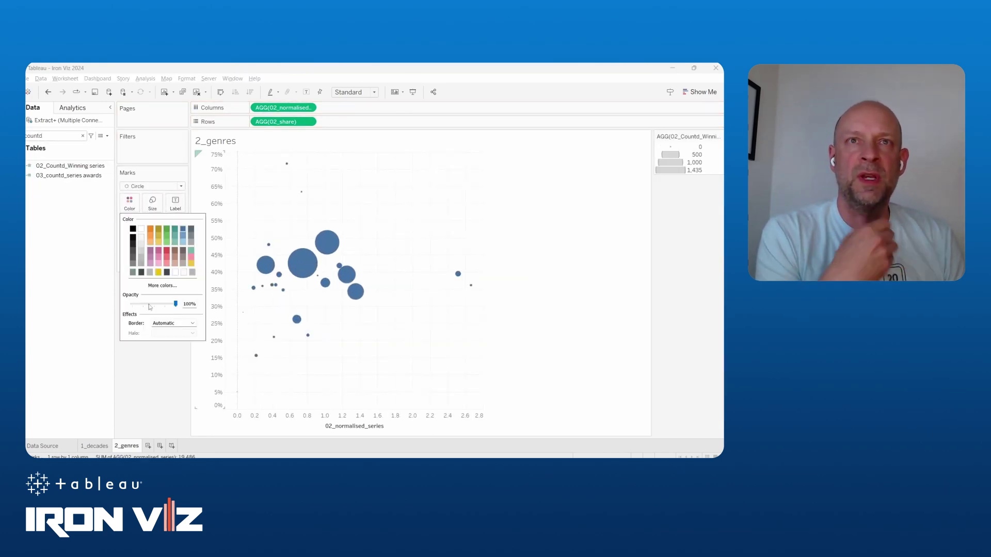
pyautogui.click(162, 286)
pyautogui.hotkey('alt', 'Tab')
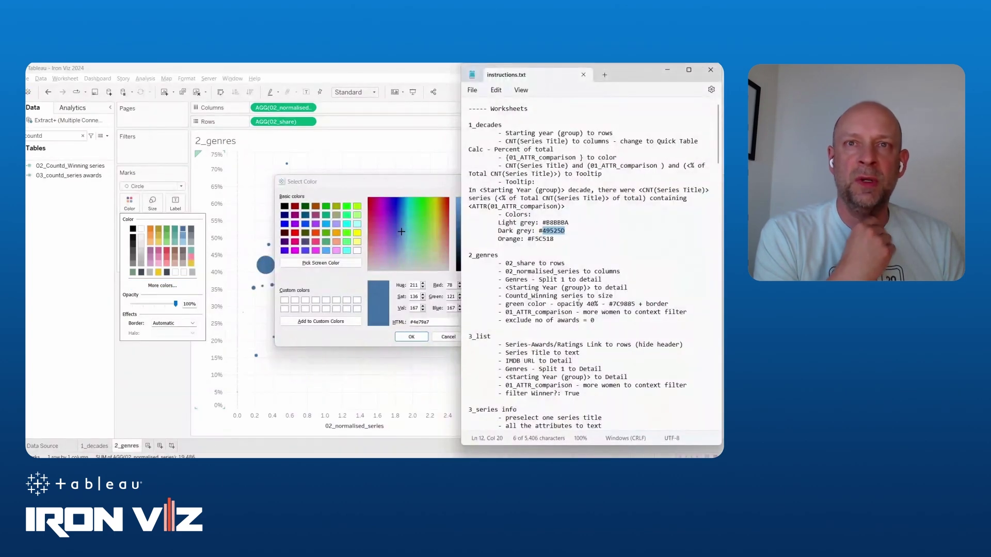
pyautogui.doubleClick(625, 304)
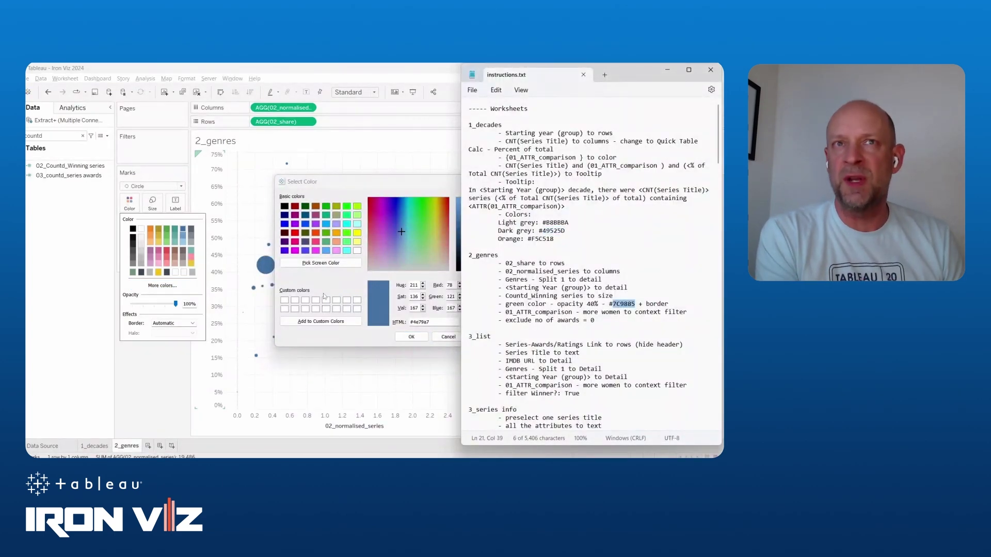
pyautogui.hotkey('alt', 'Tab')
pyautogui.hotkey('ctrl', 'v')
pyautogui.click(411, 336)
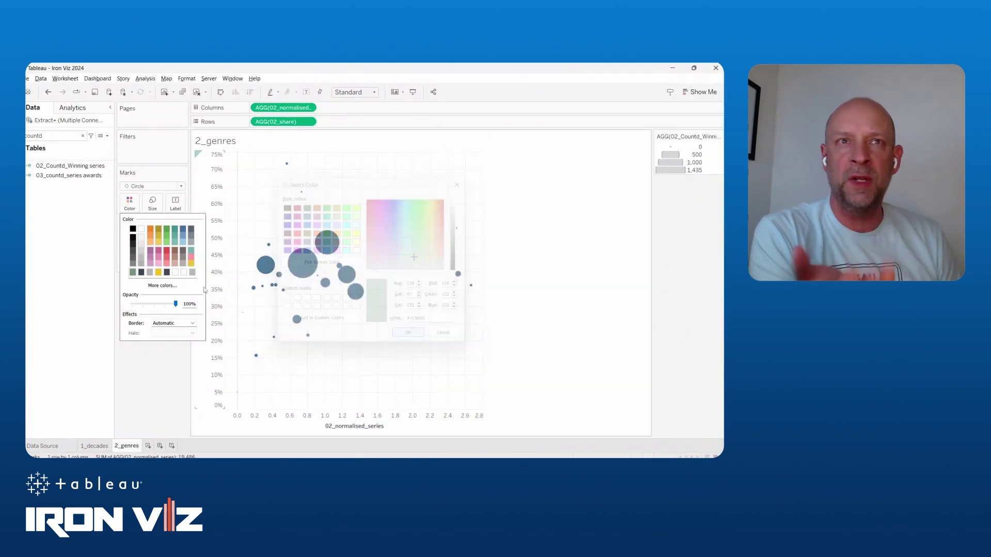
# Set the circles' opacity to 40% and give them a border in the matching green
pyautogui.moveTo(180, 305); pyautogui.dragTo(150, 305)
pyautogui.click(170, 325)
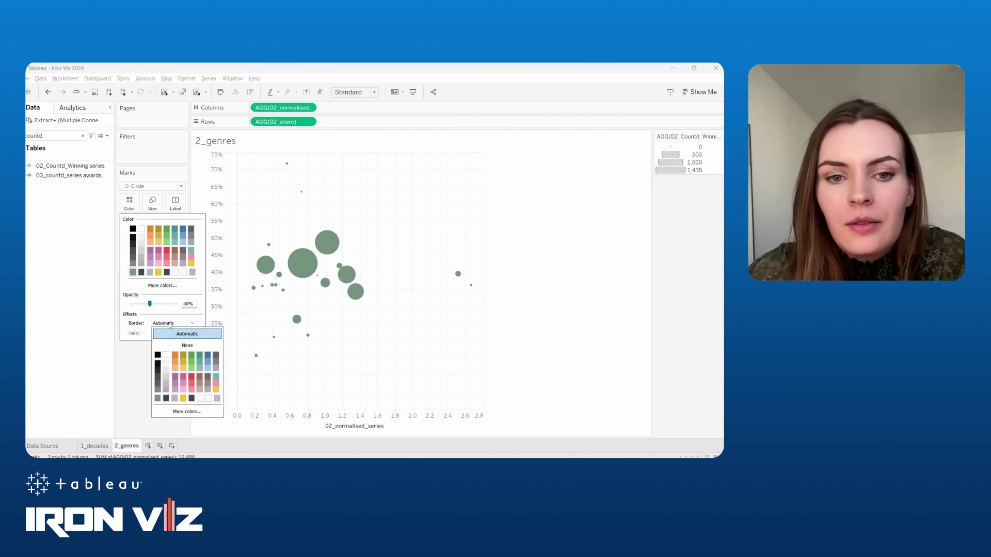
pyautogui.click(158, 398)
pyautogui.click(129, 377)
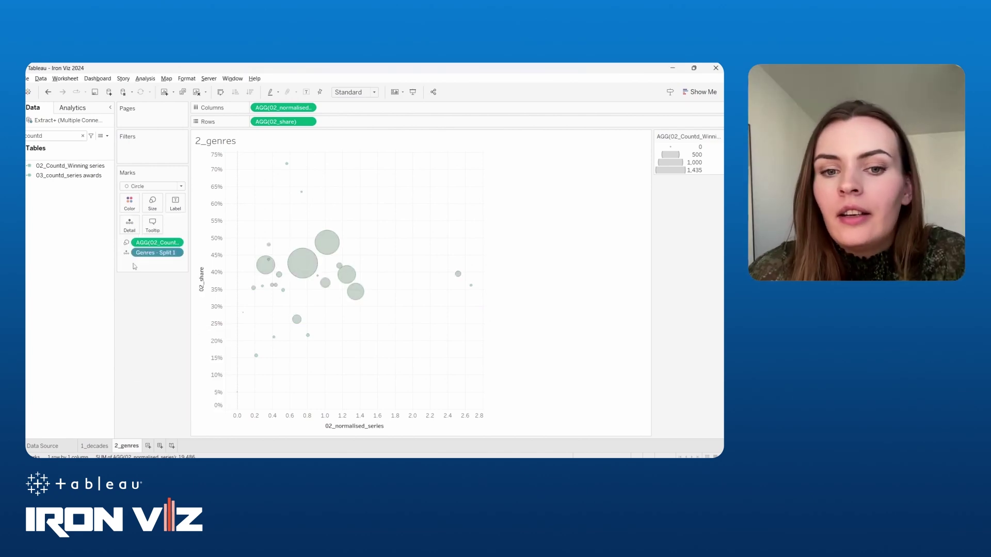
# Change the 02_share axis title to "Share of women's appearances"
pyautogui.doubleClick(199, 284)
pyautogui.click(374, 327)
pyautogui.doubleClick(375, 327)
pyautogui.write("Share of women's appearances")
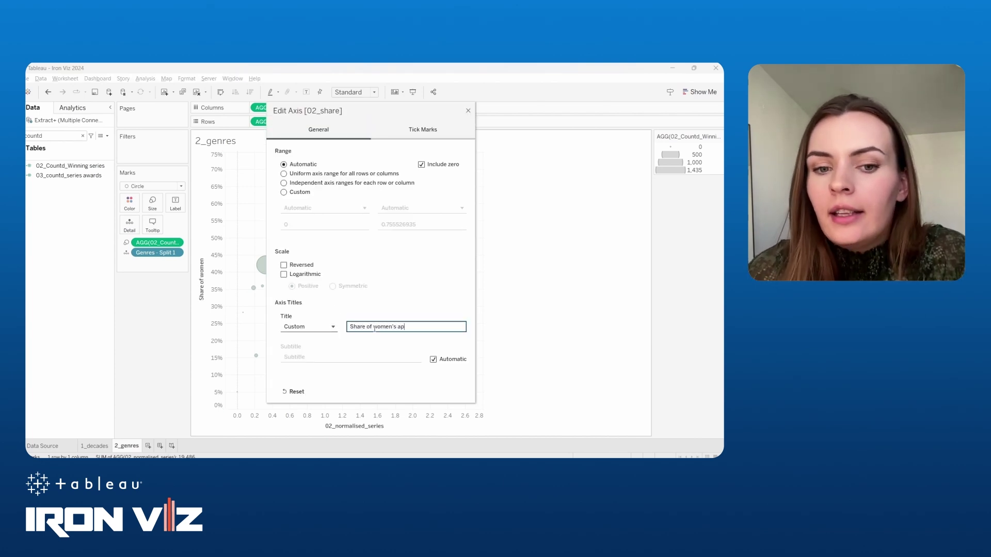
pyautogui.click(467, 111)
# Change the 02_normalised_series axis title to "Normalised number of awards"
pyautogui.doubleClick(360, 430)
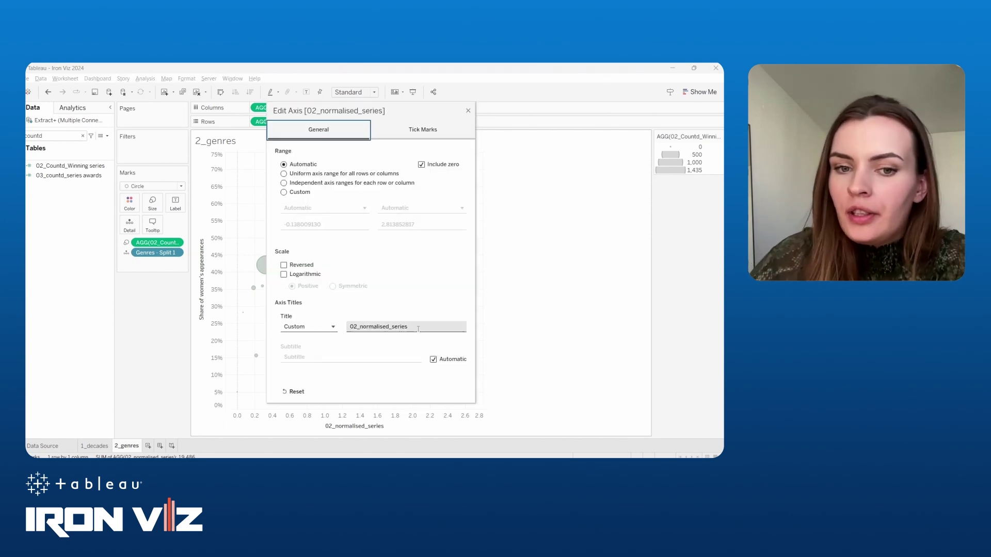
pyautogui.doubleClick(418, 327)
pyautogui.write('No')
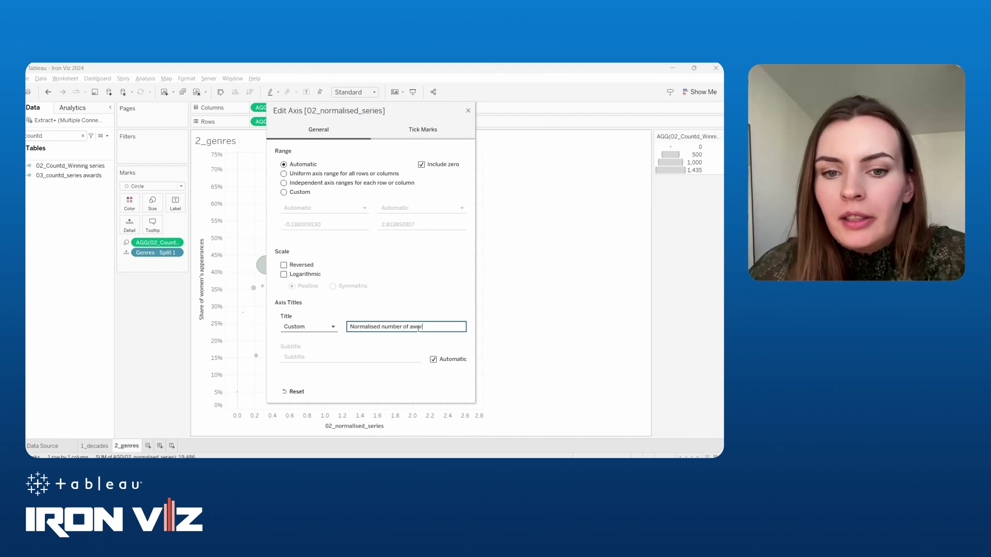
pyautogui.click(468, 111)
# Strip the 2_genres tooltip down to only the <Genres - Split 1> field
pyautogui.click(152, 224)
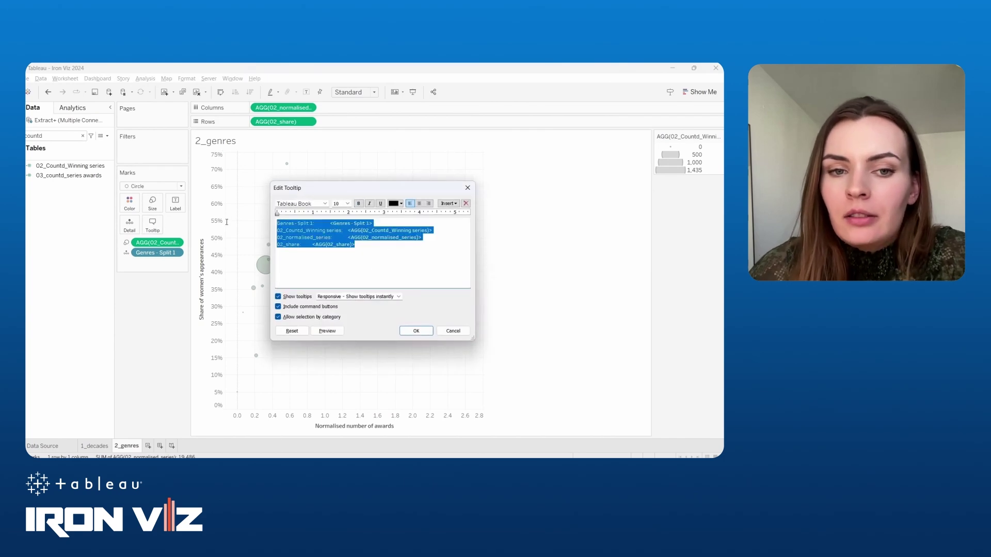
pyautogui.moveTo(226, 222); pyautogui.dragTo(232, 234)
pyautogui.press('BackSpace')
pyautogui.moveTo(433, 231); pyautogui.dragTo(277, 224)
pyautogui.press('BackSpace')
pyautogui.press('BackSpace')
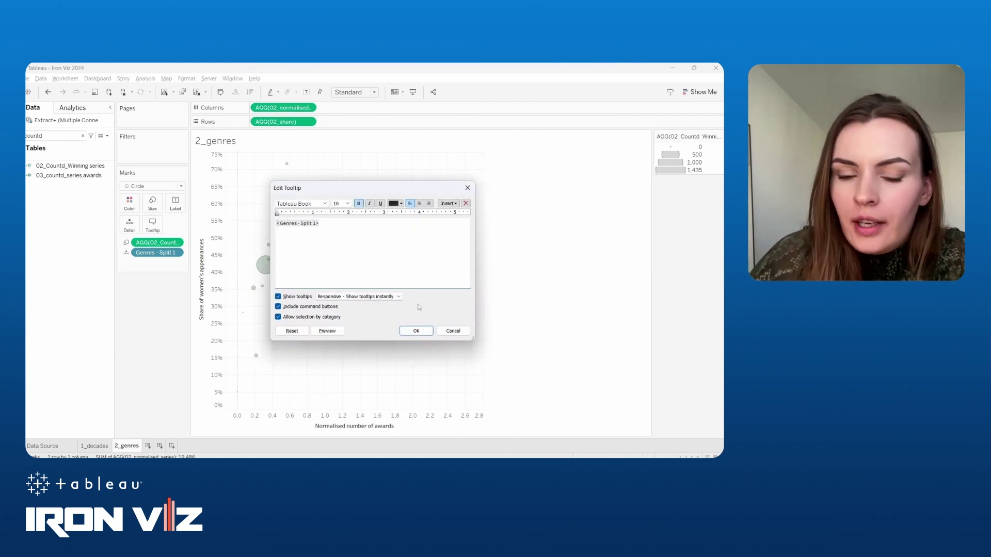
pyautogui.click(423, 332)
# Filter 2_genres by 01_ATTR_comparison to "more women's appearances than men's" and add the filter to context
pyautogui.click(64, 137)
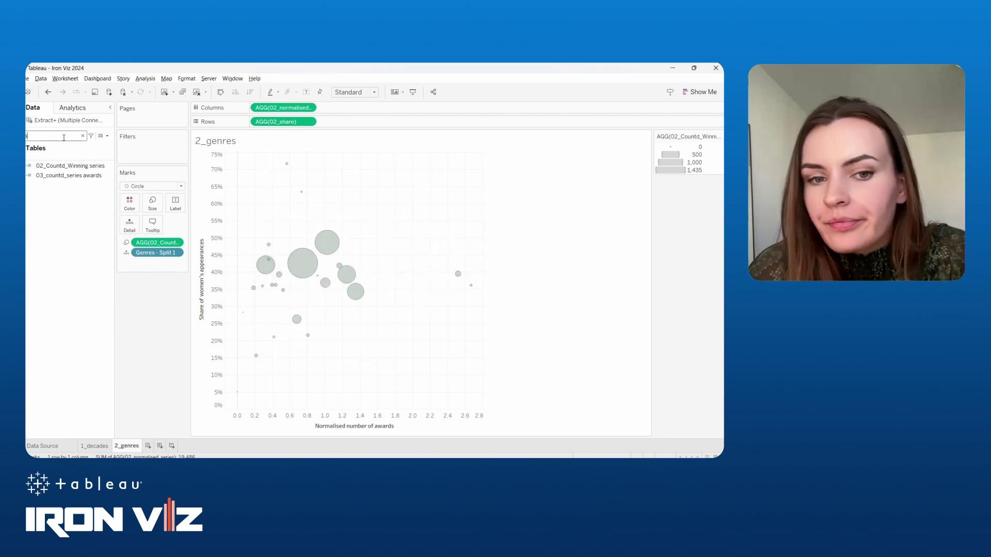
pyautogui.write('attr')
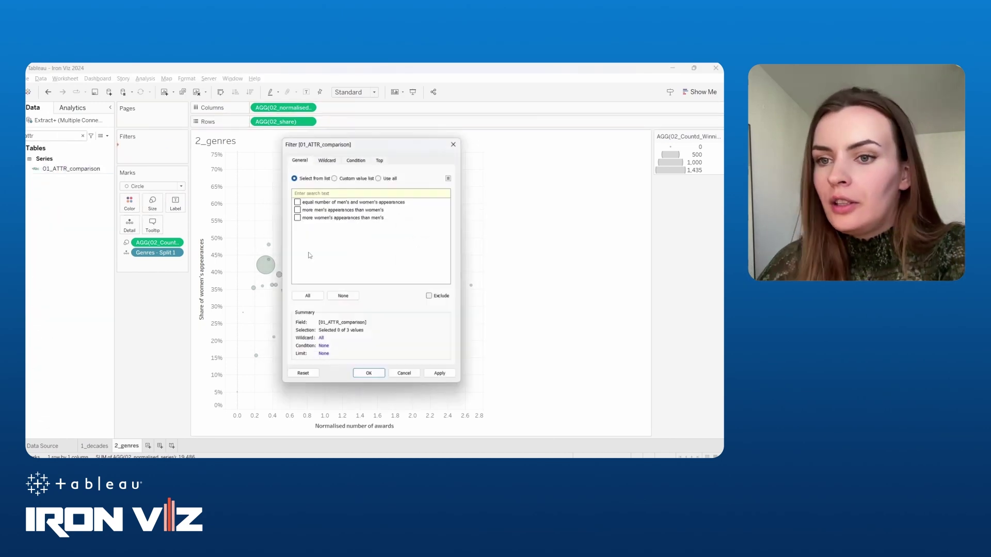
pyautogui.rightClick(143, 149)
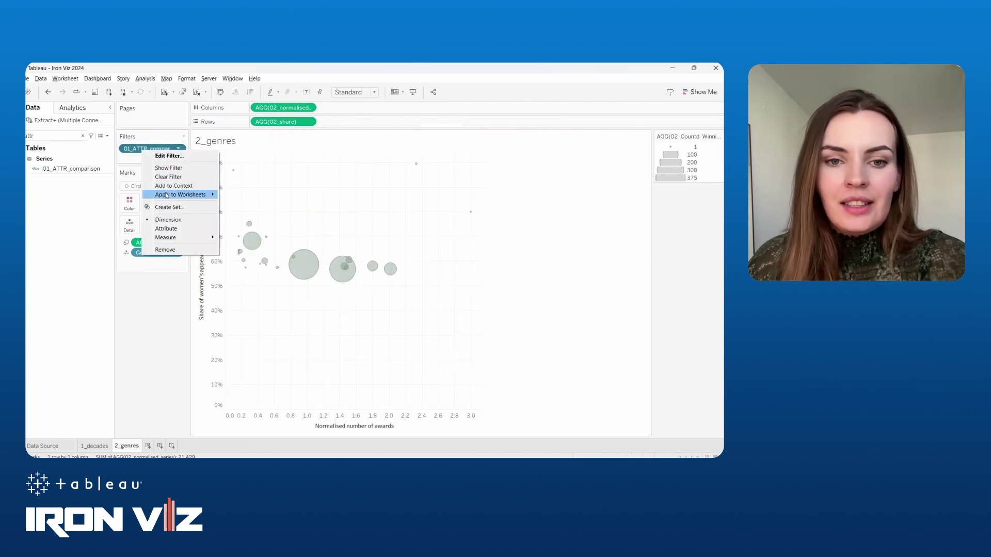
pyautogui.click(56, 150)
# Add a 02_Countd_Winning series filter with a value range from 1 to 375
pyautogui.click(50, 136)
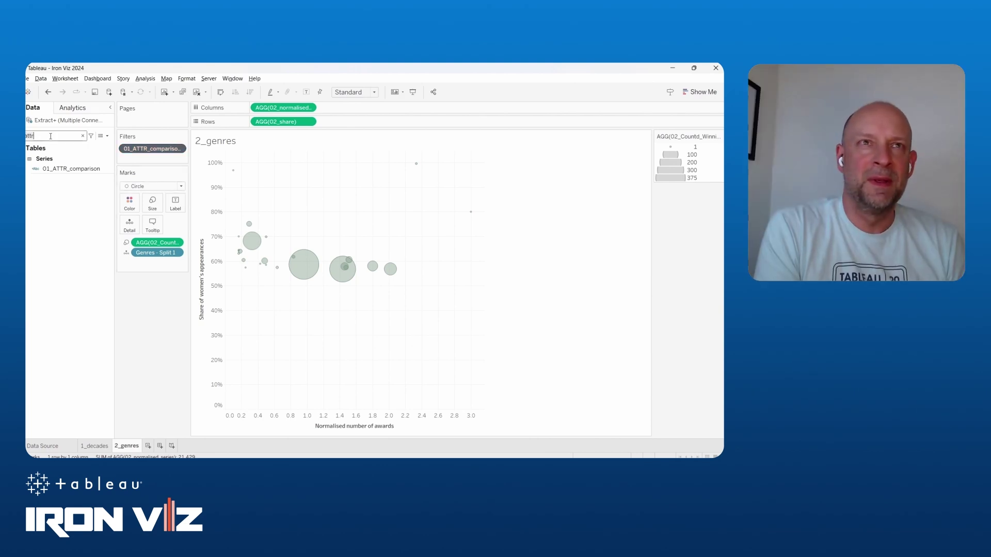
pyautogui.write('winning')
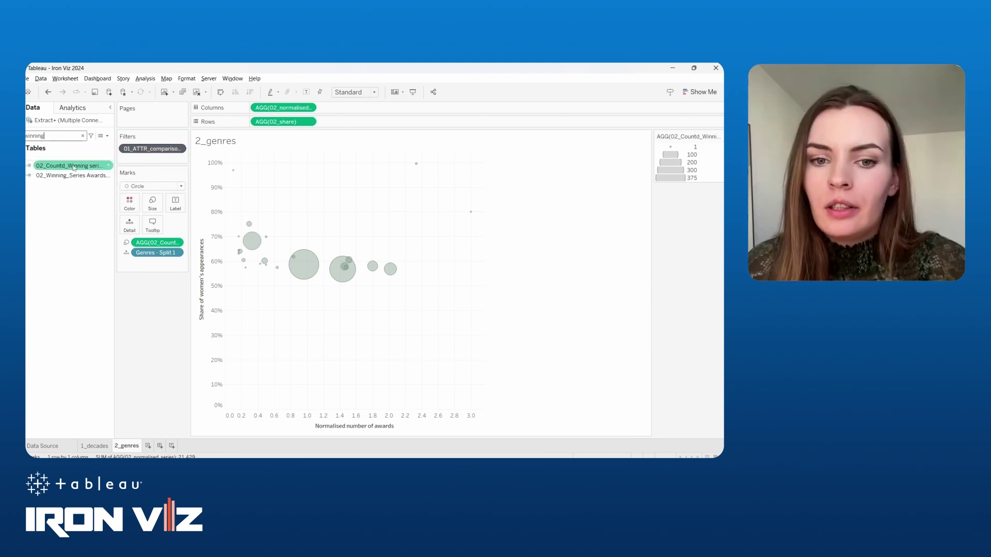
pyautogui.moveTo(72, 166); pyautogui.dragTo(387, 357)
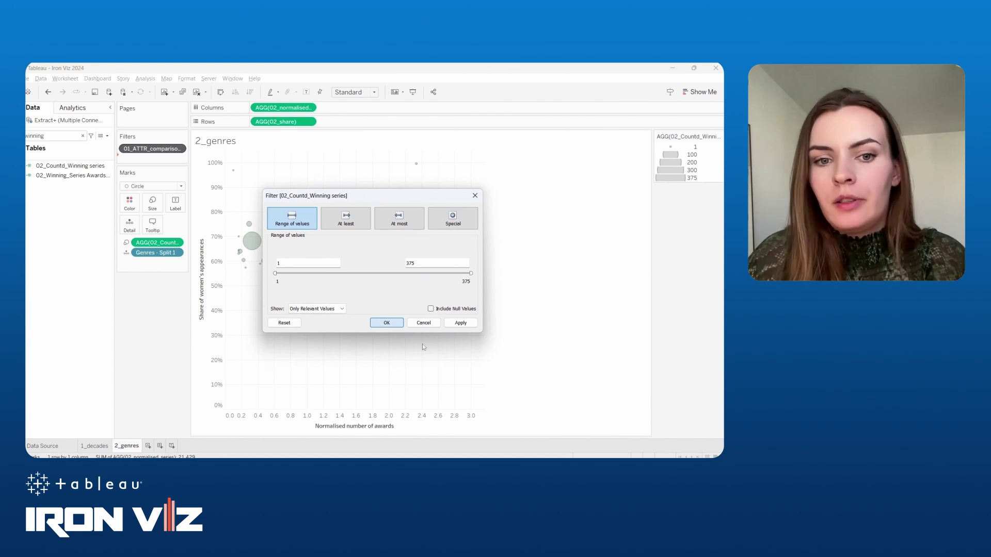
pyautogui.press('Return')
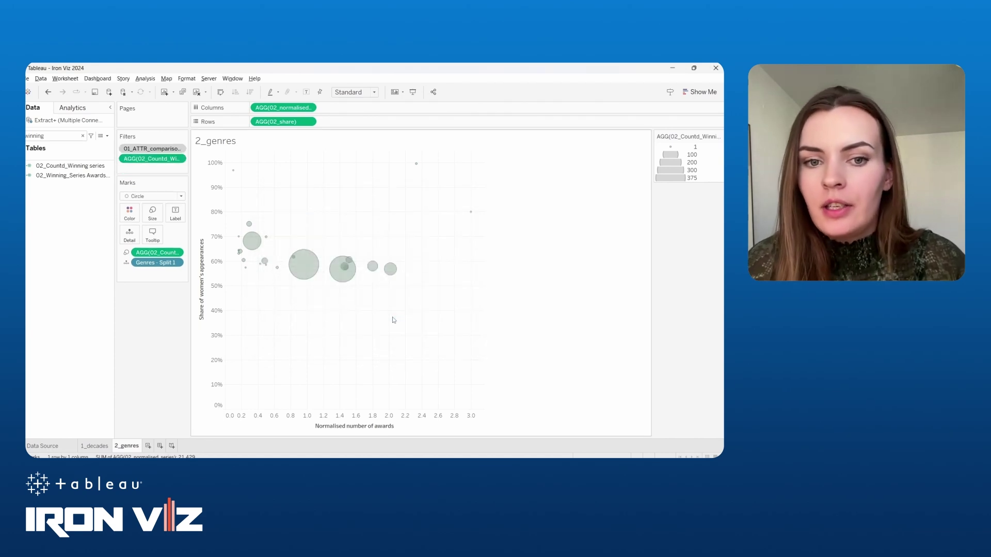
# Add a new worksheet and name it 3_list
pyautogui.click(148, 446)
pyautogui.doubleClick(153, 446)
pyautogui.write('3')
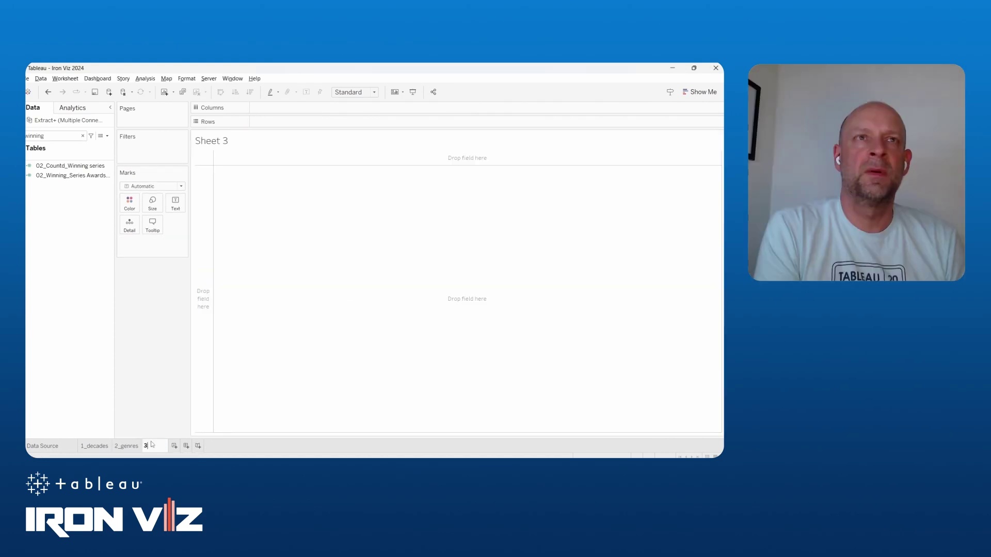
pyautogui.write('_list')
# Place Series-Awards/Ratings Link on rows with all its members and hide its header
pyautogui.doubleClick(57, 136)
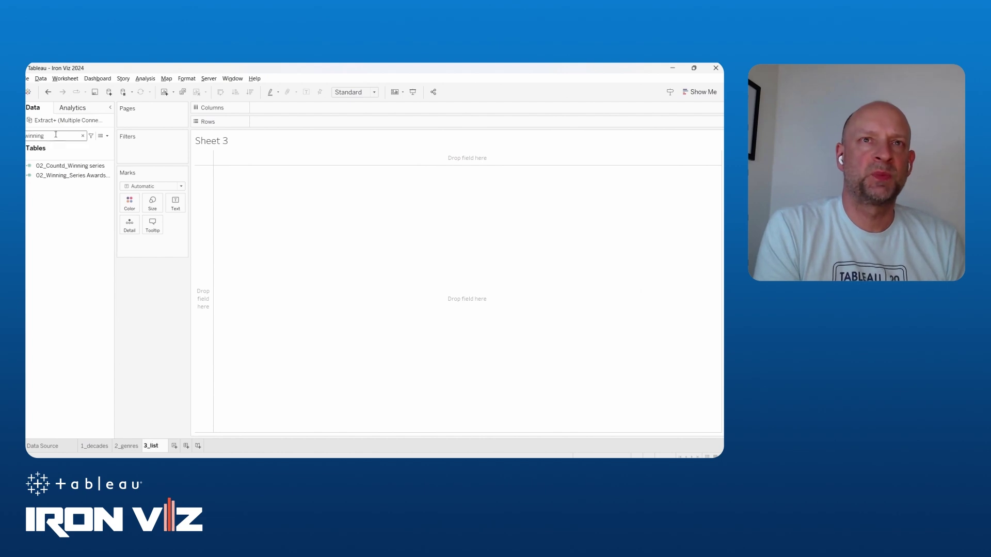
pyautogui.write('series')
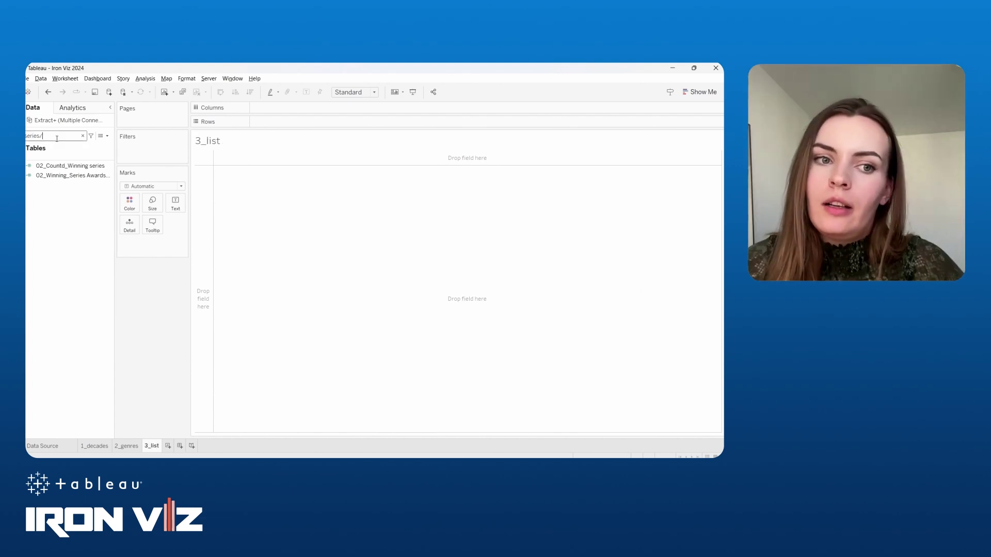
pyautogui.press('BackSpace')
pyautogui.write('-')
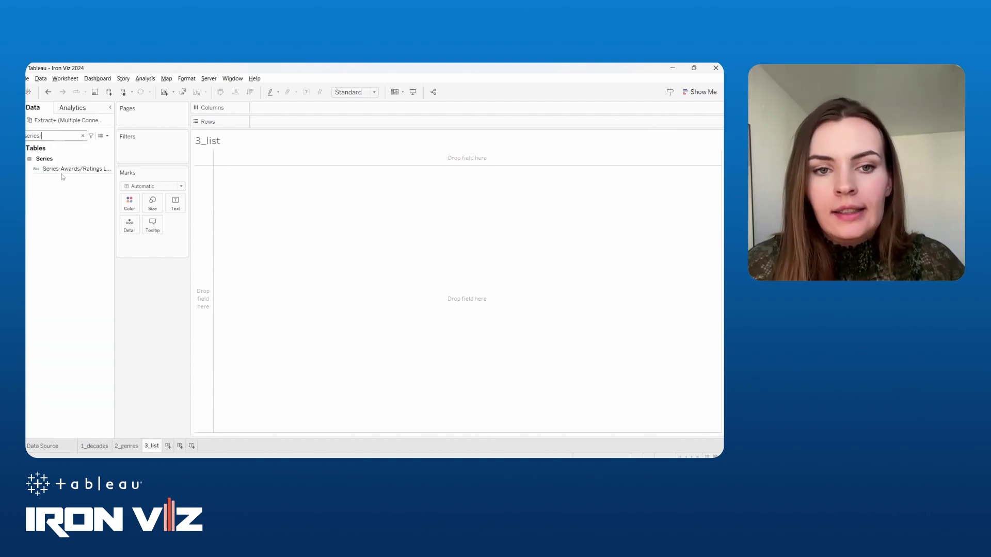
pyautogui.moveTo(72, 168); pyautogui.dragTo(283, 123)
pyautogui.click(373, 262)
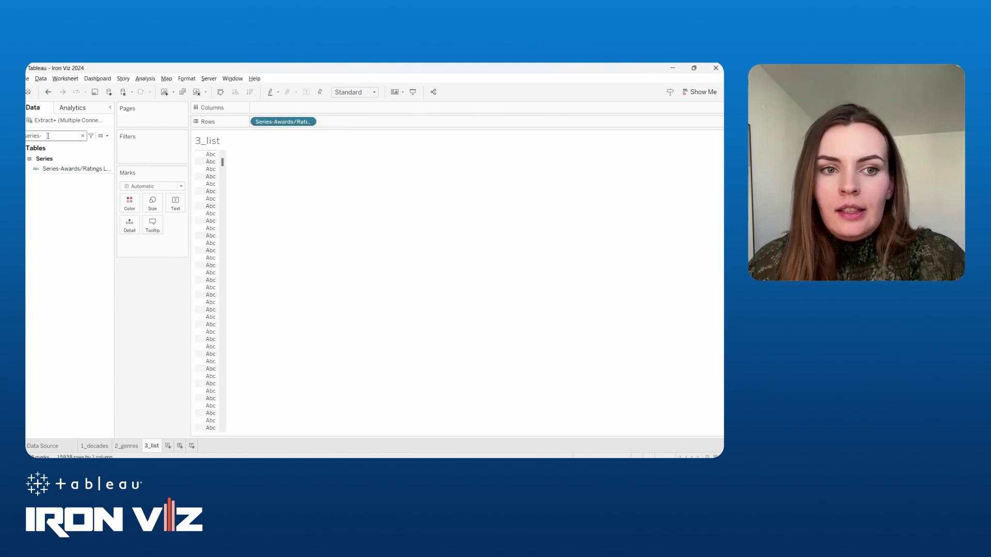
# Assign Series Title to text and Genres - Split 1 to detail
pyautogui.press('BackSpace')
pyautogui.moveTo(57, 353); pyautogui.dragTo(186, 207)
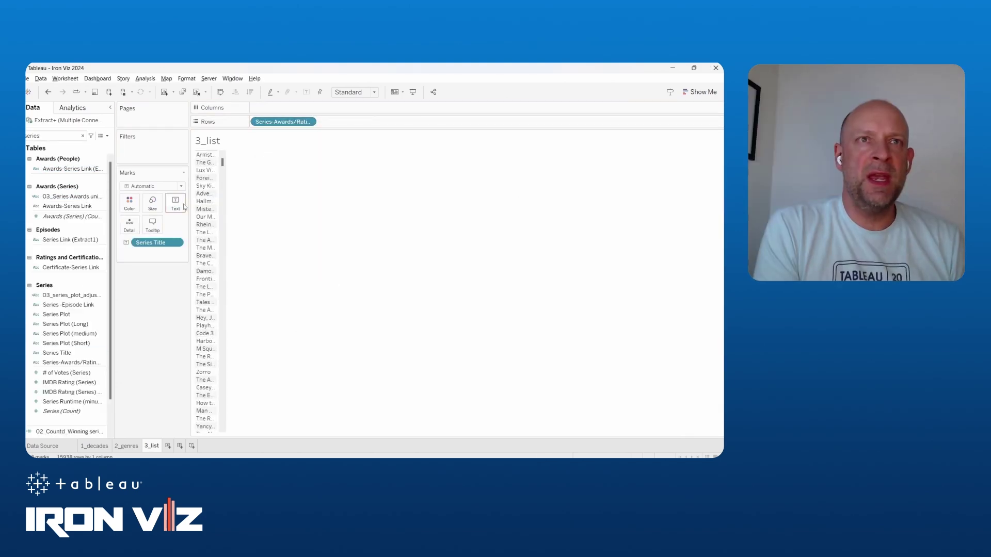
pyautogui.doubleClick(34, 136)
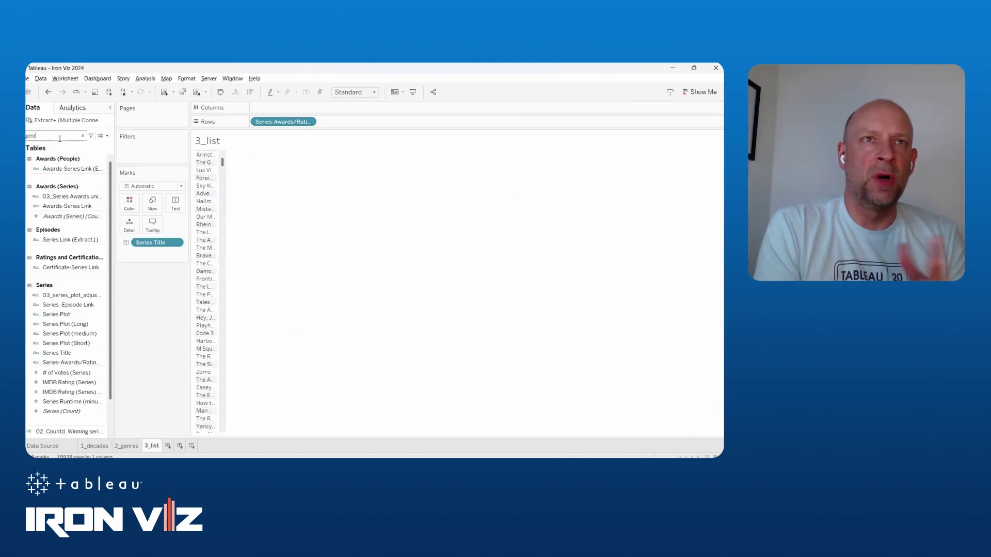
pyautogui.write('genres')
# Add IMDB URL (Title) and Starting Year (group) to detail
pyautogui.doubleClick(55, 137)
pyautogui.write('imdb')
pyautogui.moveTo(64, 199); pyautogui.dragTo(130, 225)
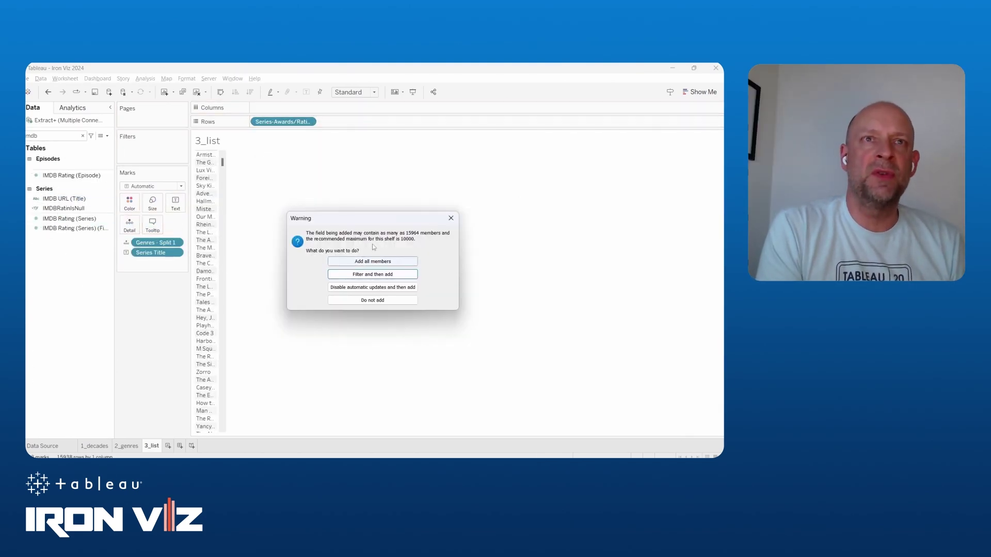
pyautogui.click(372, 275)
pyautogui.doubleClick(50, 136)
pyautogui.write('group')
pyautogui.moveTo(64, 170); pyautogui.dragTo(129, 225)
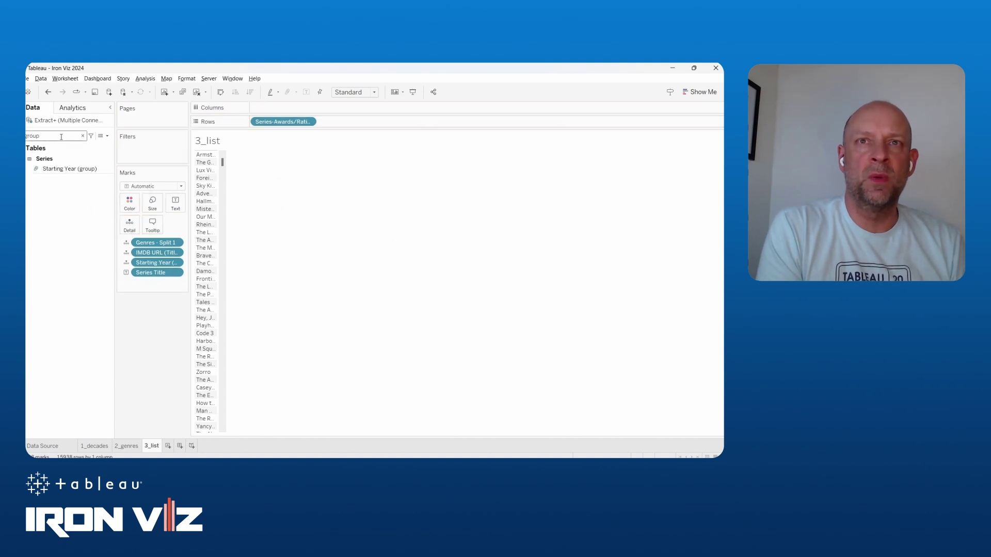
# Filter 3_list by 01_ATTR_comparison to more women and add that filter to context
pyautogui.doubleClick(61, 137)
pyautogui.write('attr')
pyautogui.moveTo(64, 169); pyautogui.dragTo(151, 148)
pyautogui.click(295, 218)
pyautogui.click(369, 378)
pyautogui.rightClick(144, 148)
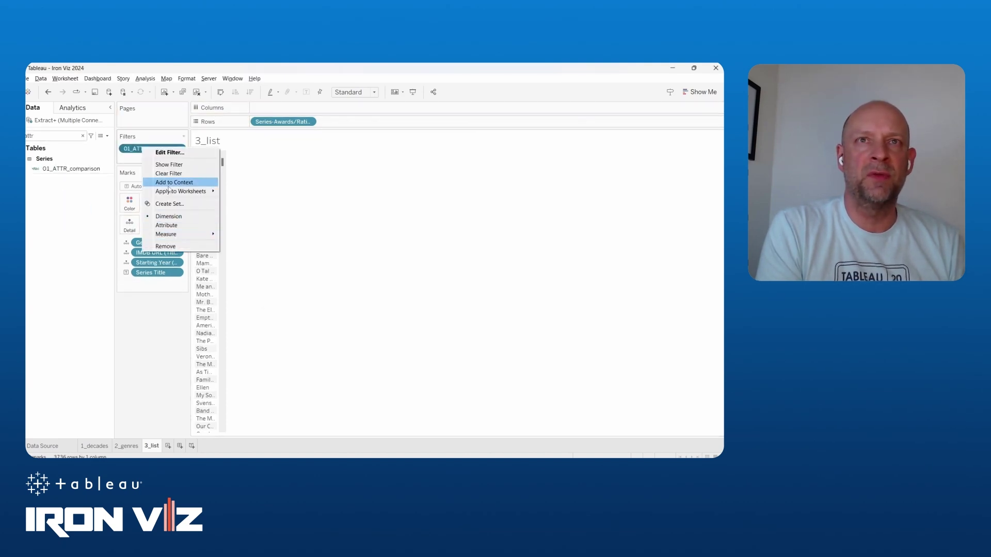
pyautogui.click(160, 181)
# Filter 3_list by Winner? from Awards (Series), keeping only True
pyautogui.doubleClick(40, 137)
pyautogui.write('winne')
pyautogui.moveTo(52, 202); pyautogui.dragTo(150, 155)
pyautogui.click(368, 379)
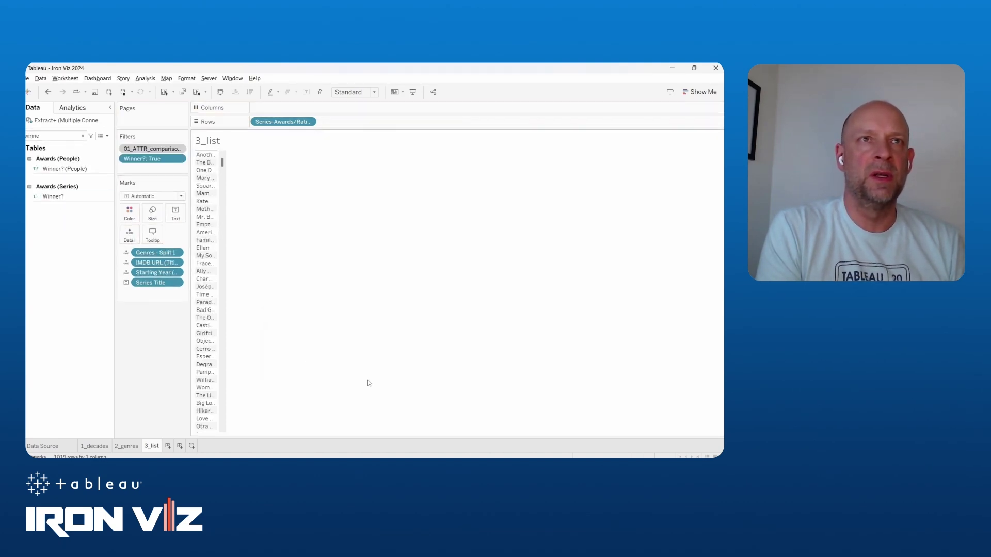
# Add a worksheet named 3_share and place 02_share on columns
pyautogui.click(168, 446)
pyautogui.write('e')
pyautogui.doubleClick(51, 137)
pyautogui.write('share')
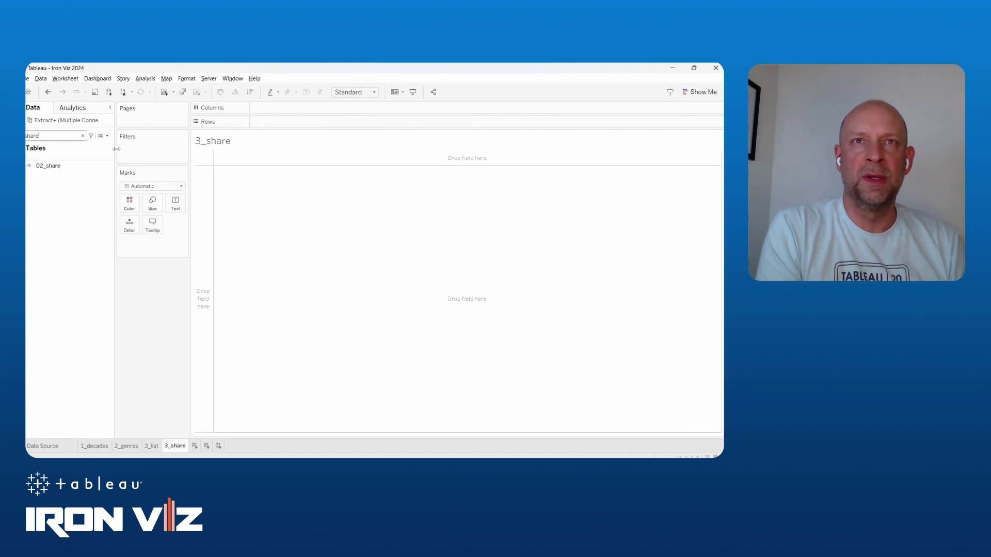
pyautogui.moveTo(48, 166); pyautogui.dragTo(279, 108)
# Rewrite the tooltip as "Share of women's appearances: <AGG(02_share)>" in italics and pick a new color for the bar
pyautogui.click(152, 225)
pyautogui.moveTo(305, 223); pyautogui.dragTo(246, 224)
pyautogui.write("Share of women's appearances> <AGG(02_share)>")
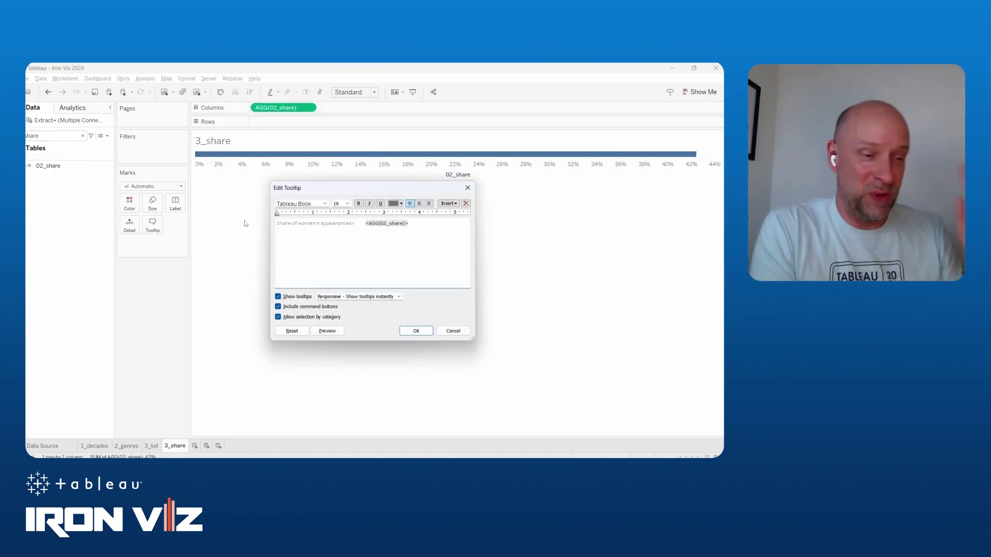
pyautogui.press('Delete')
pyautogui.hotkey('ctrl', 'a')
pyautogui.click(369, 203)
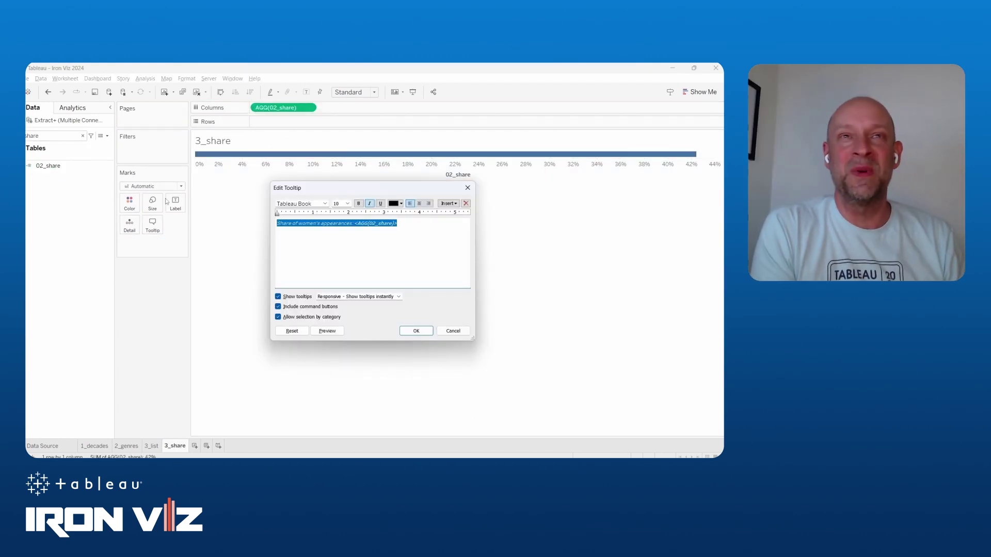
pyautogui.click(416, 331)
pyautogui.click(130, 204)
pyautogui.click(136, 232)
# Add another worksheet and name it 3_link
pyautogui.click(194, 446)
pyautogui.doubleClick(201, 446)
pyautogui.write('3_link')
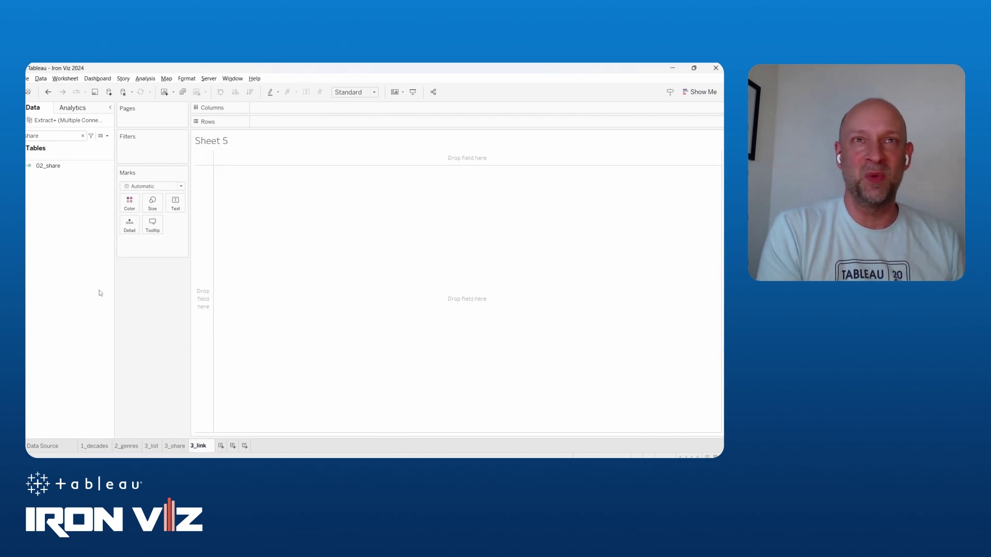
# Add Image URL (Title) from the Series table to detail with all its members and set the mark size to the smallest
pyautogui.doubleClick(64, 135)
pyautogui.write('url')
pyautogui.moveTo(65, 196); pyautogui.dragTo(149, 224)
pyautogui.click(367, 261)
pyautogui.click(153, 203)
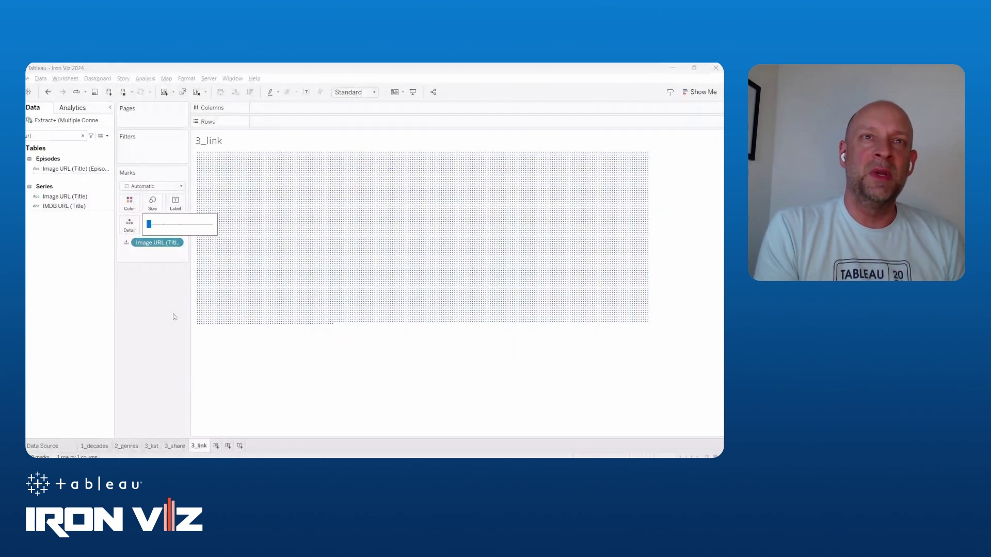
pyautogui.click(176, 317)
pyautogui.moveTo(200, 332)
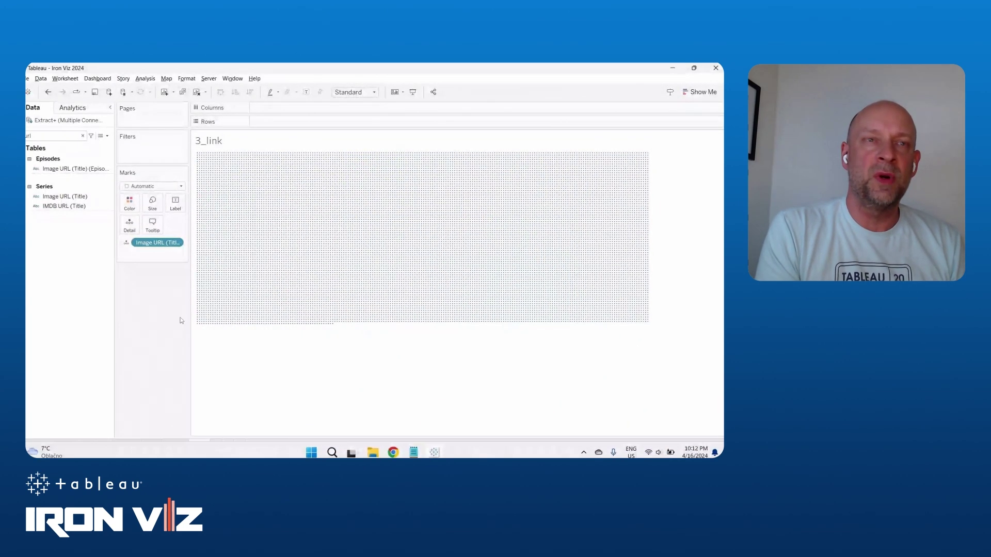
# Add a worksheet named 3_info and filter it by Series Title to only 2 Good 2 Be True
pyautogui.click(216, 446)
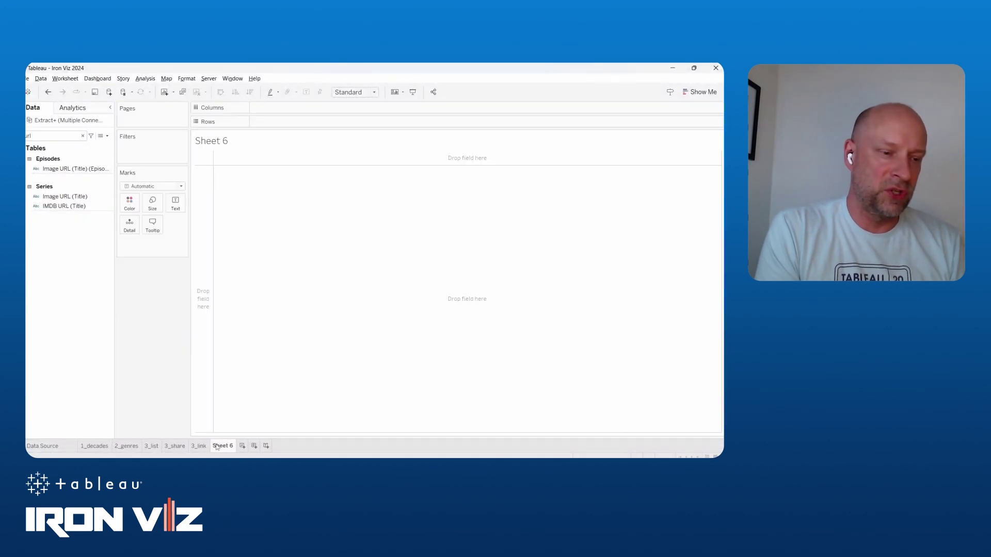
pyautogui.doubleClick(217, 446)
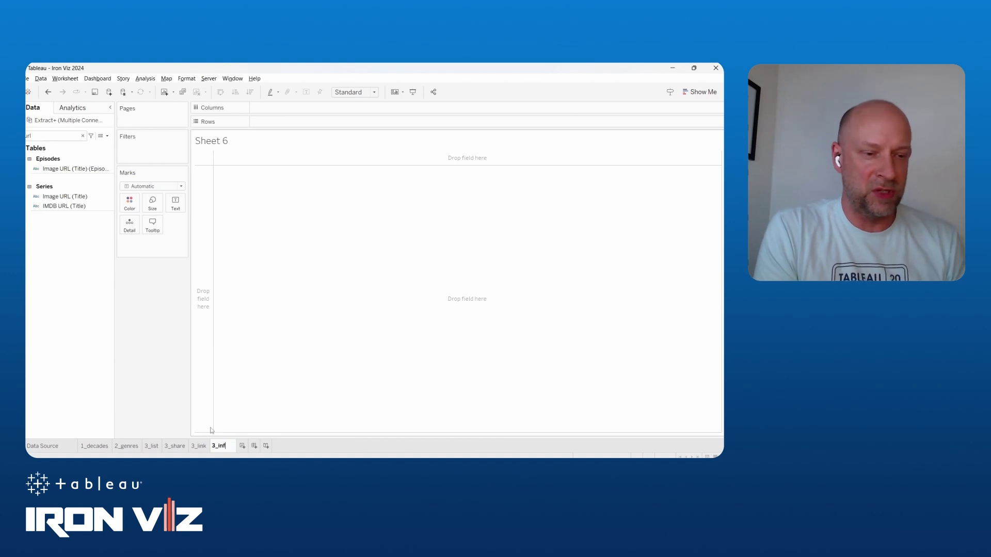
pyautogui.doubleClick(42, 134)
pyautogui.write('series')
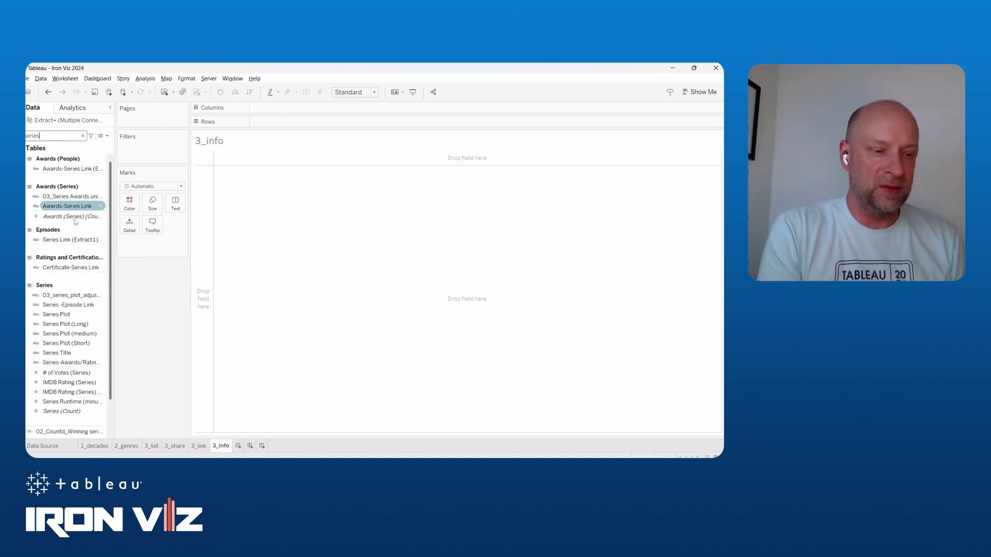
pyautogui.click(61, 350)
pyautogui.moveTo(62, 350); pyautogui.dragTo(145, 147)
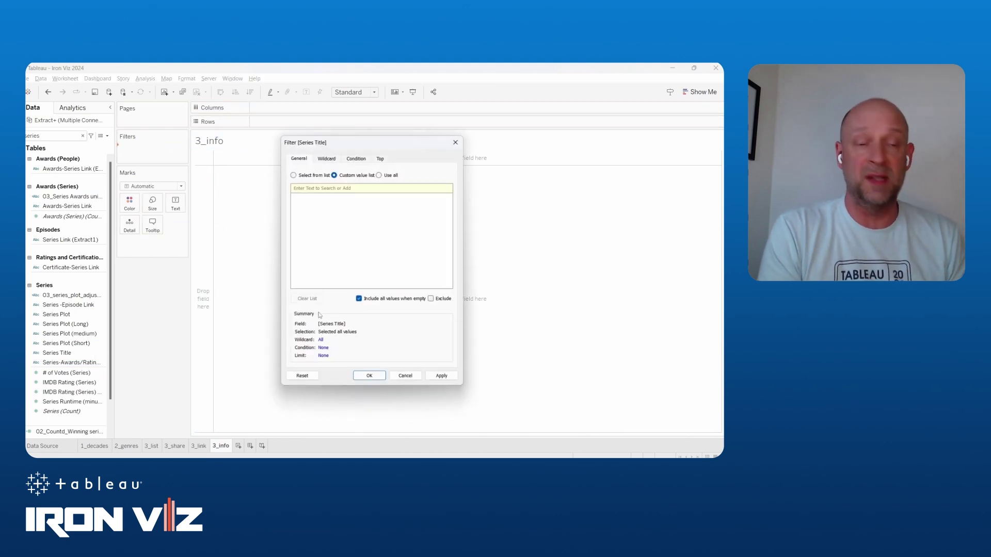
pyautogui.click(354, 298)
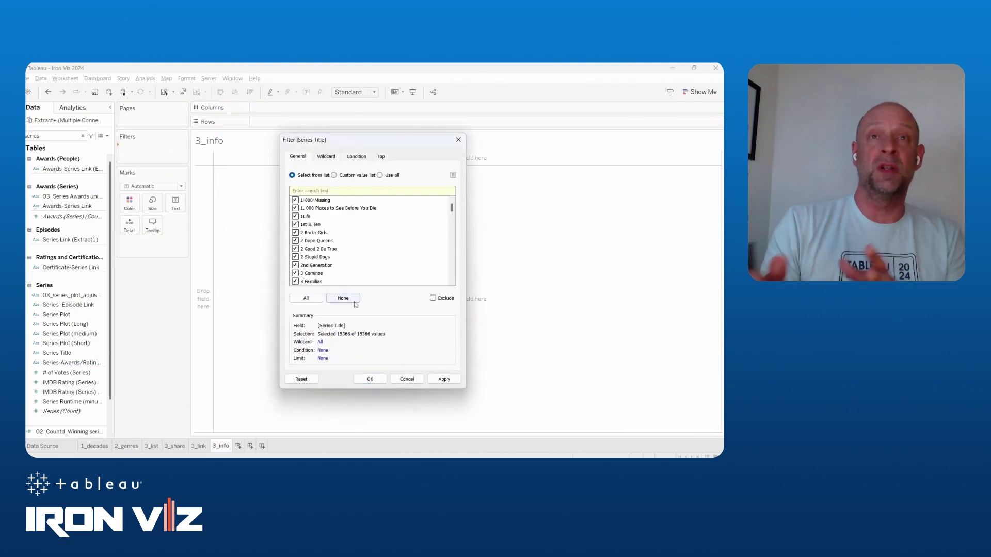
pyautogui.click(295, 248)
pyautogui.click(370, 379)
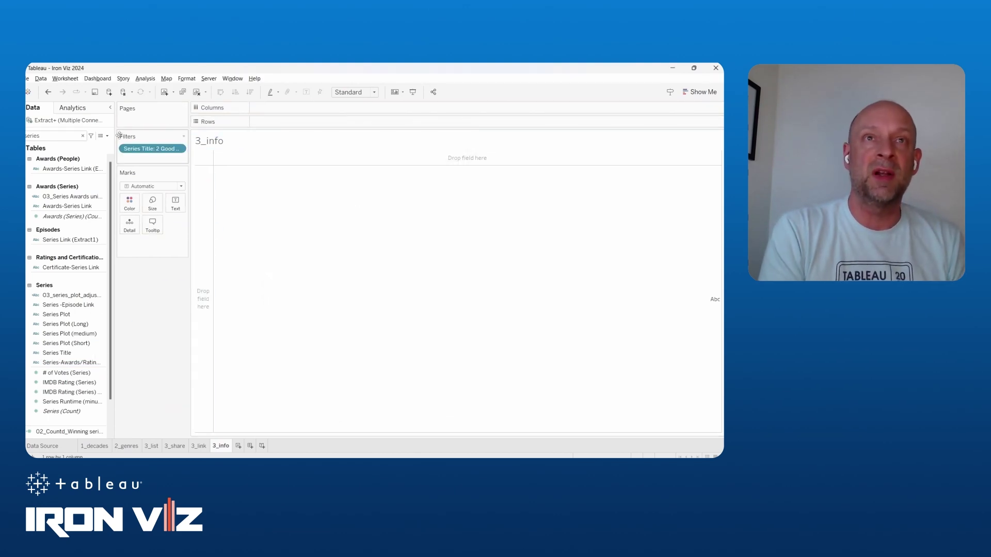
# Assign Series Title to text and fit the worksheet to Entire View
pyautogui.moveTo(155, 148); pyautogui.dragTo(176, 204)
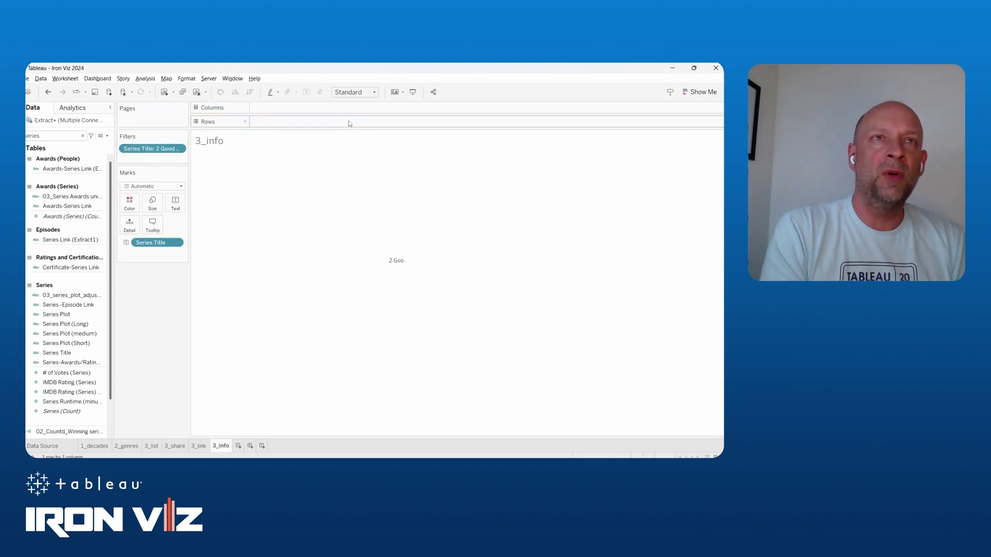
pyautogui.click(349, 93)
pyautogui.click(349, 126)
# Add 03_series_plot_adjusted and IMDB Rating (Series) (Fixed LOD) to the text marks
pyautogui.click(53, 136)
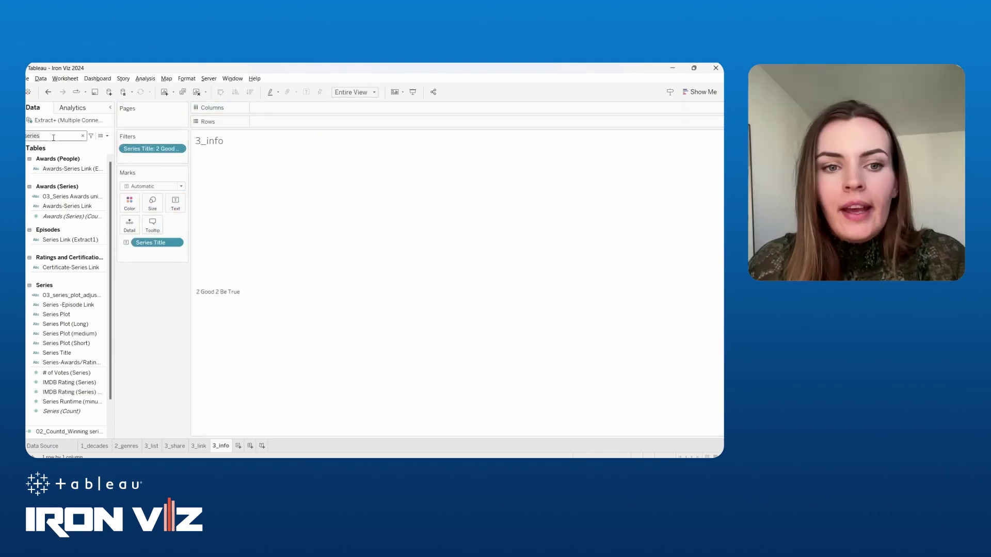
pyautogui.moveTo(72, 225); pyautogui.dragTo(172, 204)
pyautogui.click(66, 135)
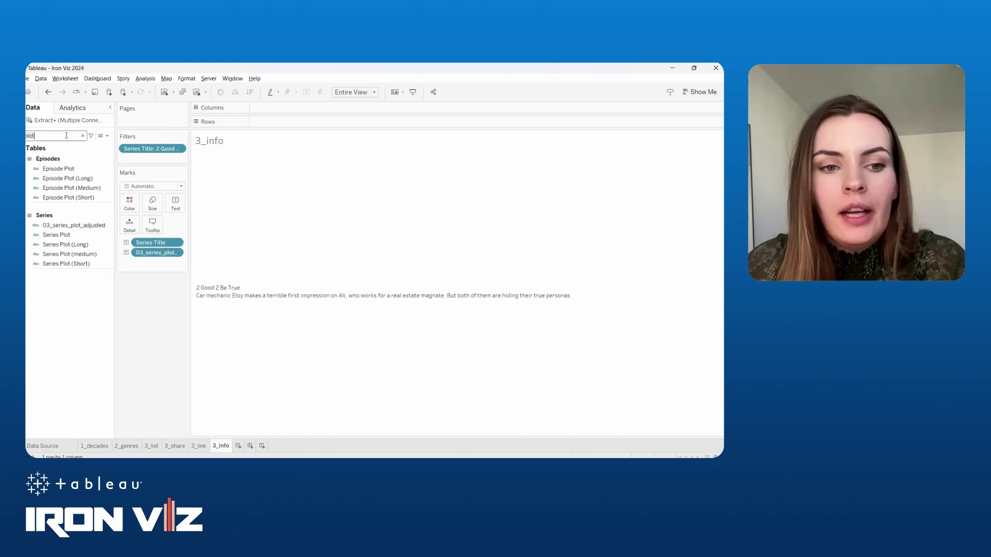
pyautogui.write('rating')
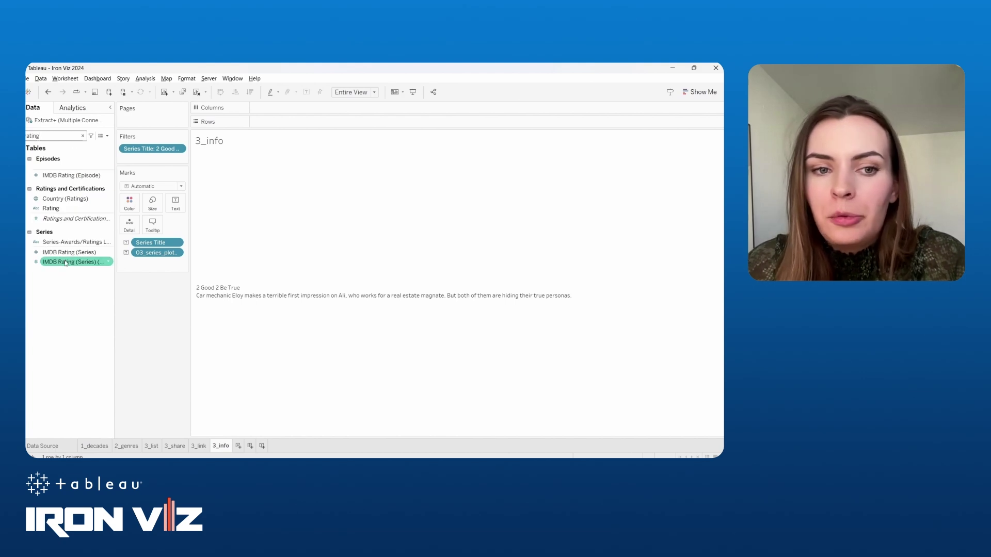
pyautogui.click(70, 242)
pyautogui.moveTo(70, 242); pyautogui.dragTo(178, 207)
# Add # of Votes (Series) to the text marks
pyautogui.click(69, 136)
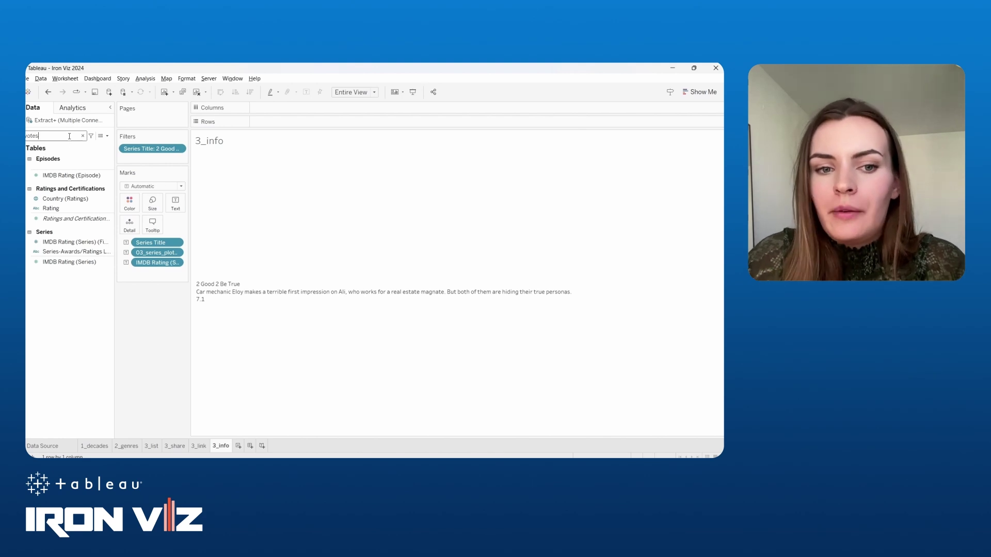
pyautogui.write('votes')
pyautogui.moveTo(67, 205); pyautogui.dragTo(175, 206)
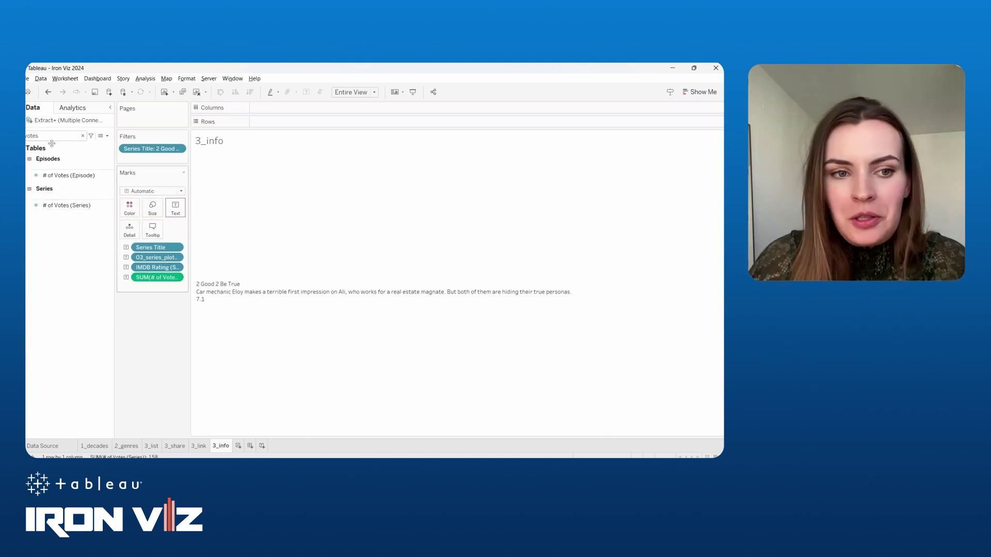
# Check the 3_series info section of instructions.txt and add Ending Year and Starting Year to the text marks
pyautogui.click(54, 137)
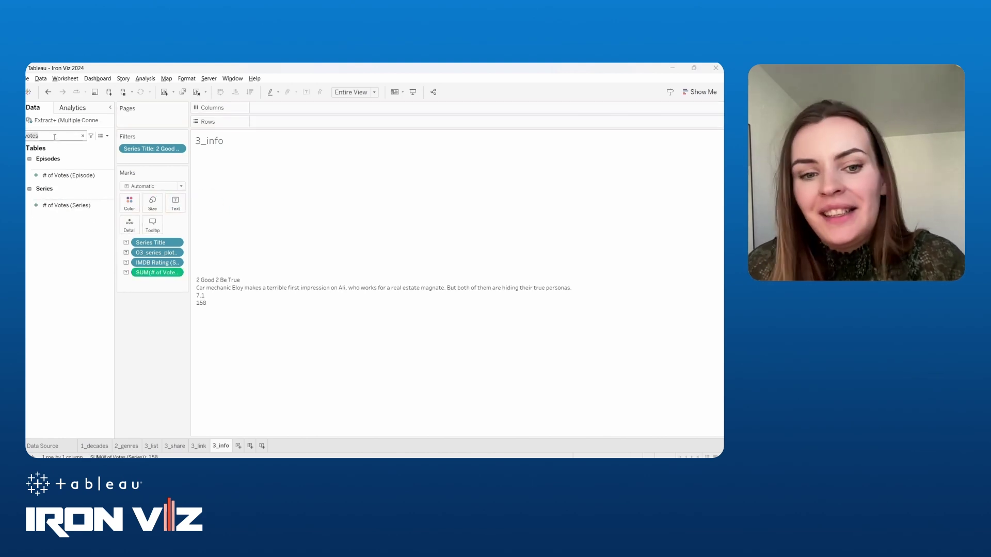
pyautogui.hotkey('alt', 'Tab')
pyautogui.scroll(-16, 544, 363)
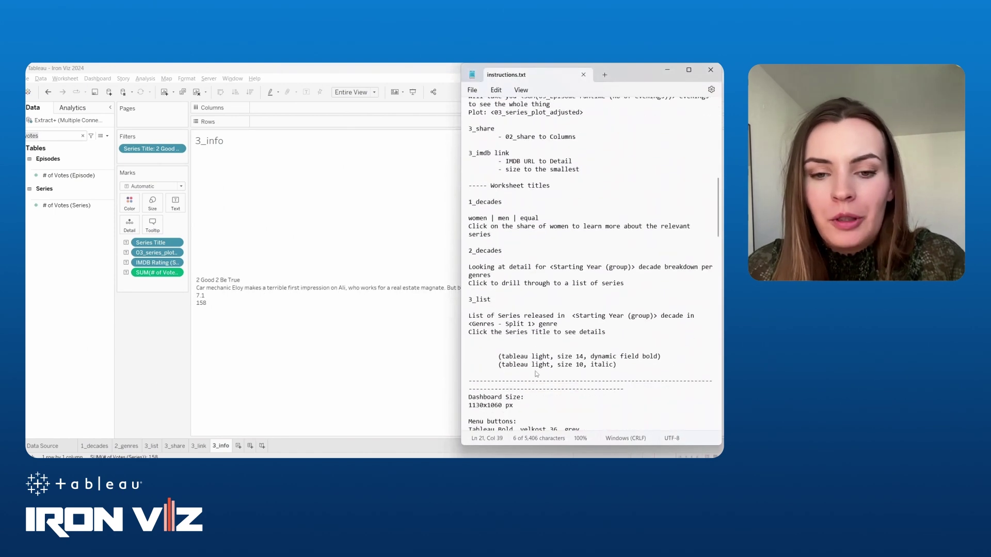
pyautogui.scroll(10, 537, 375)
pyautogui.click(510, 317)
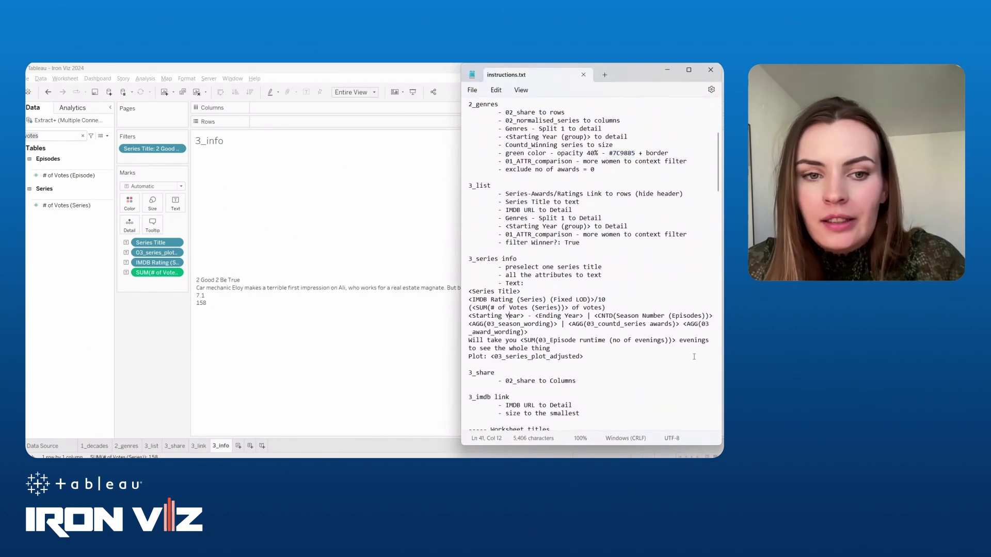
pyautogui.hotkey('alt', 'Tab')
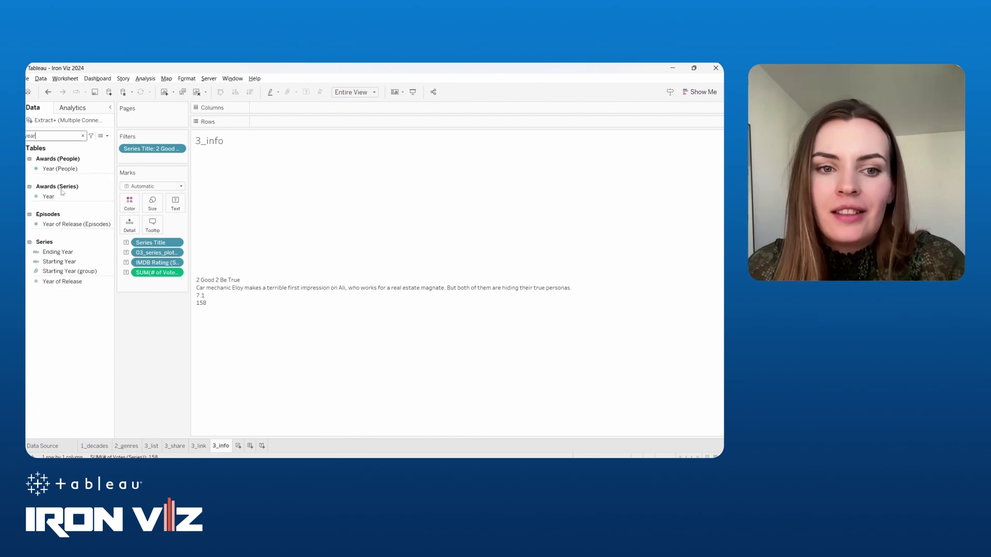
pyautogui.click(54, 252)
pyautogui.keyDown('ctrl'); pyautogui.click(52, 261); pyautogui.keyUp('ctrl')
pyautogui.moveTo(51, 260); pyautogui.dragTo(175, 202)
# Add Season Number (Episodes) to the text marks as a distinct count
pyautogui.hotkey('alt', 'Tab')
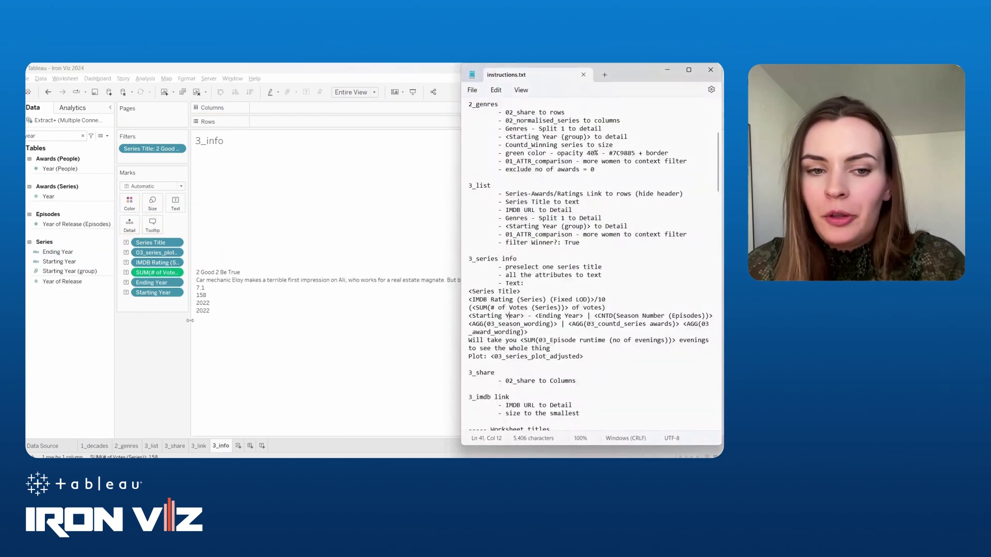
pyautogui.hotkey('alt', 'Tab')
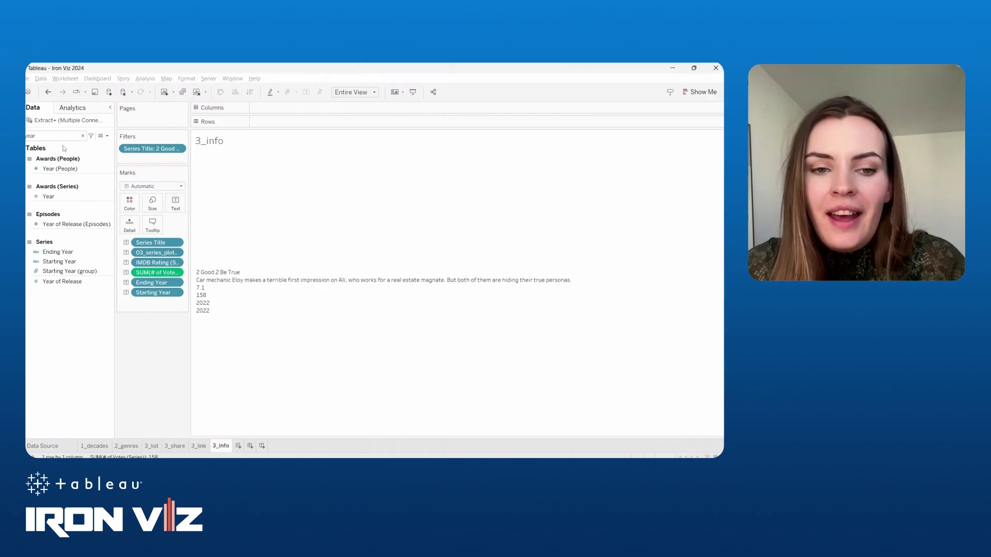
pyautogui.click(50, 136)
pyautogui.write('season number')
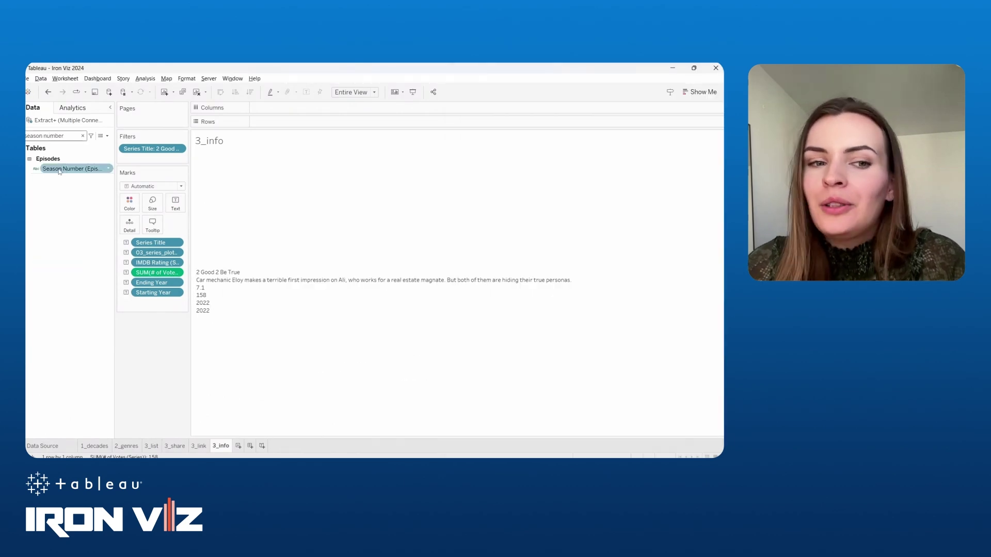
pyautogui.moveTo(55, 169); pyautogui.dragTo(175, 202)
pyautogui.click(351, 270)
pyautogui.click(374, 303)
# Add Episode Number to the text marks as a count
pyautogui.hotkey('alt', 'Tab')
pyautogui.hotkey('alt', 'Tab')
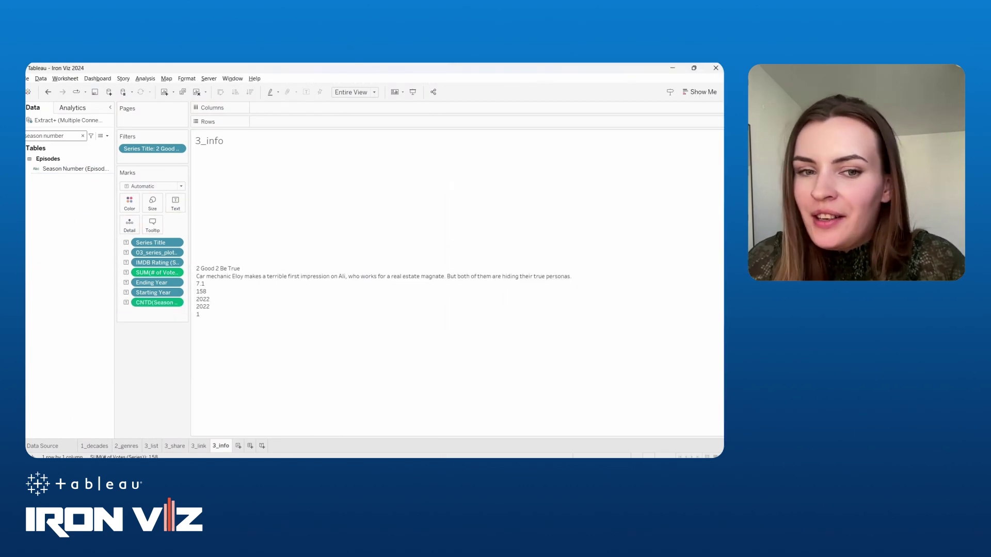
pyautogui.write('episode')
pyautogui.moveTo(64, 169); pyautogui.dragTo(175, 202)
pyautogui.click(351, 250)
pyautogui.click(374, 336)
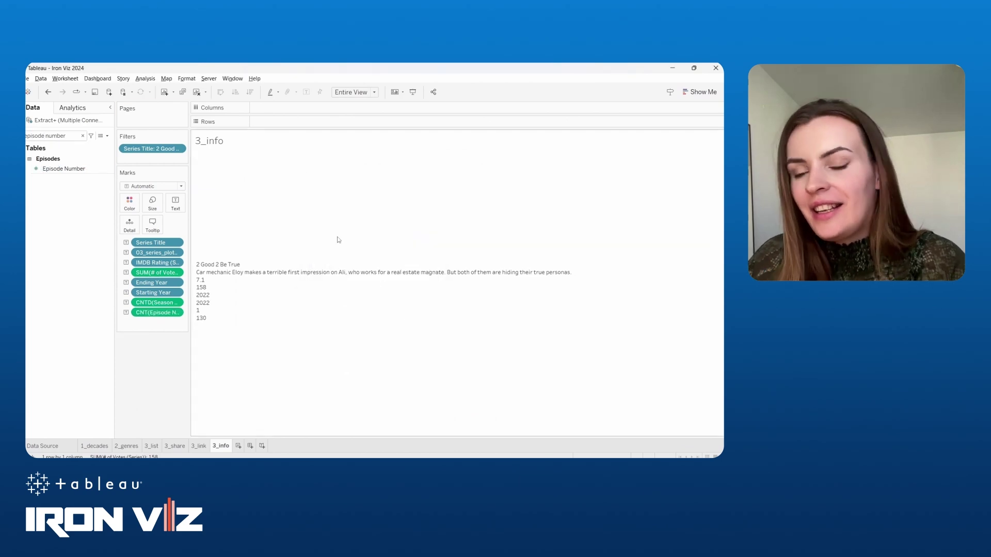
# Add 03_season_wording, 03_award_wording, 03_countd_series awards and 03_Episode runtime (no of evenings) to the text marks
pyautogui.hotkey('alt', 'Tab')
pyautogui.hotkey('alt', 'Tab')
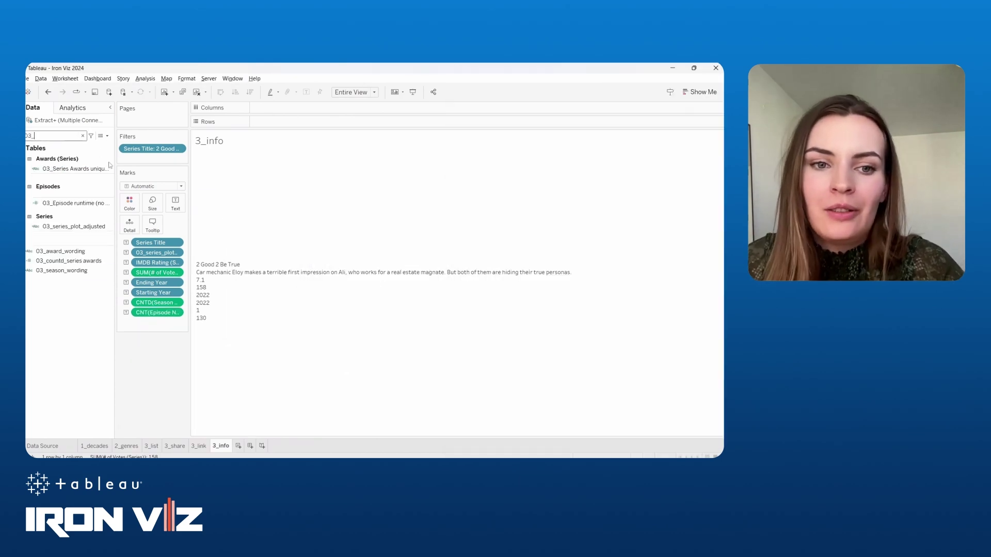
pyautogui.moveTo(61, 271); pyautogui.dragTo(175, 203)
pyautogui.moveTo(61, 251); pyautogui.dragTo(175, 203)
pyautogui.moveTo(75, 203); pyautogui.dragTo(175, 203)
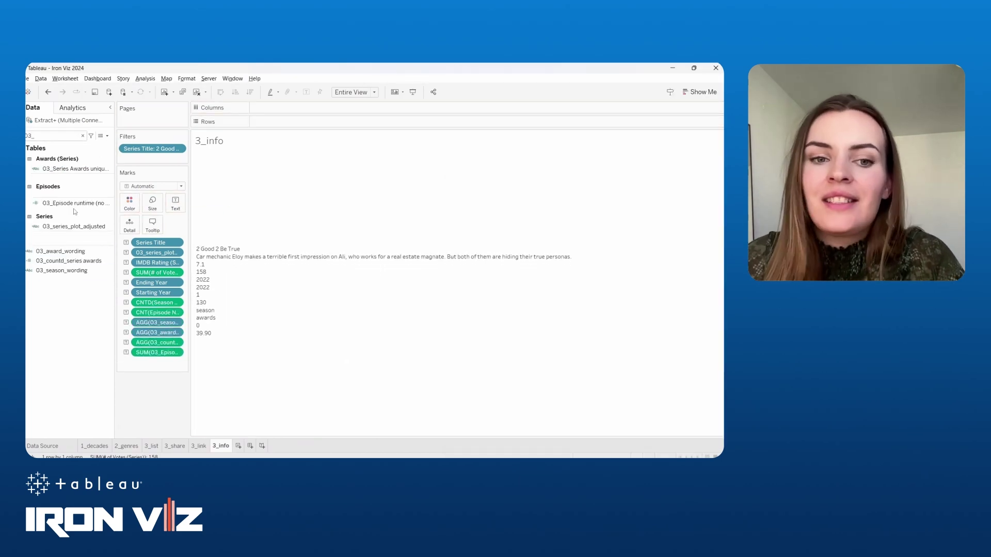
# Set the default number format of 03_Episode runtime (no of evenings) to one decimal place
pyautogui.rightClick(76, 203)
pyautogui.moveTo(103, 334)
pyautogui.click(184, 351)
pyautogui.click(320, 231)
pyautogui.click(389, 237)
pyautogui.click(400, 316)
# Replace the label text of 3_info with the series info template copied from instructions.txt
pyautogui.hotkey('alt', 'Tab')
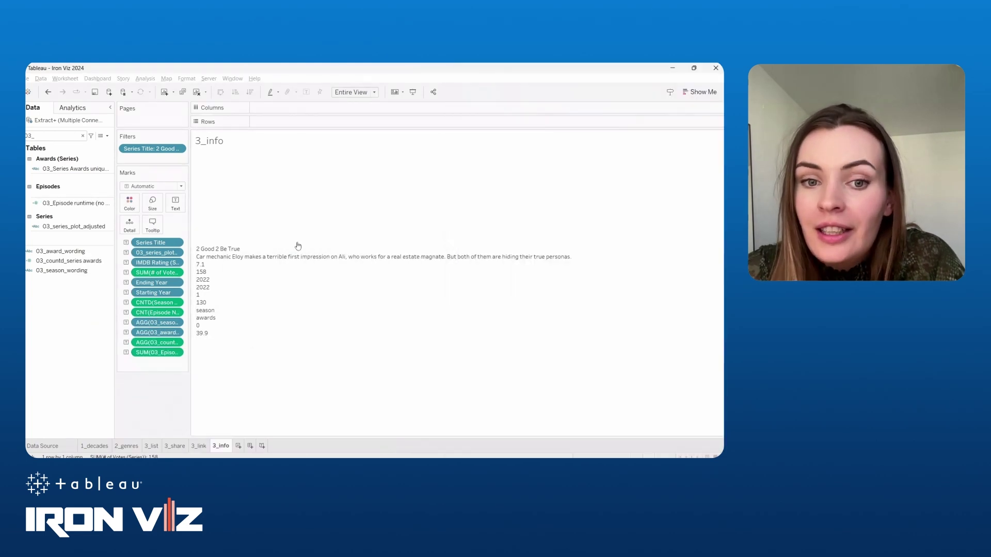
pyautogui.moveTo(468, 290); pyautogui.dragTo(580, 361)
pyautogui.click(175, 203)
pyautogui.click(240, 221)
pyautogui.click(387, 306)
pyautogui.hotkey('ctrl', 'a')
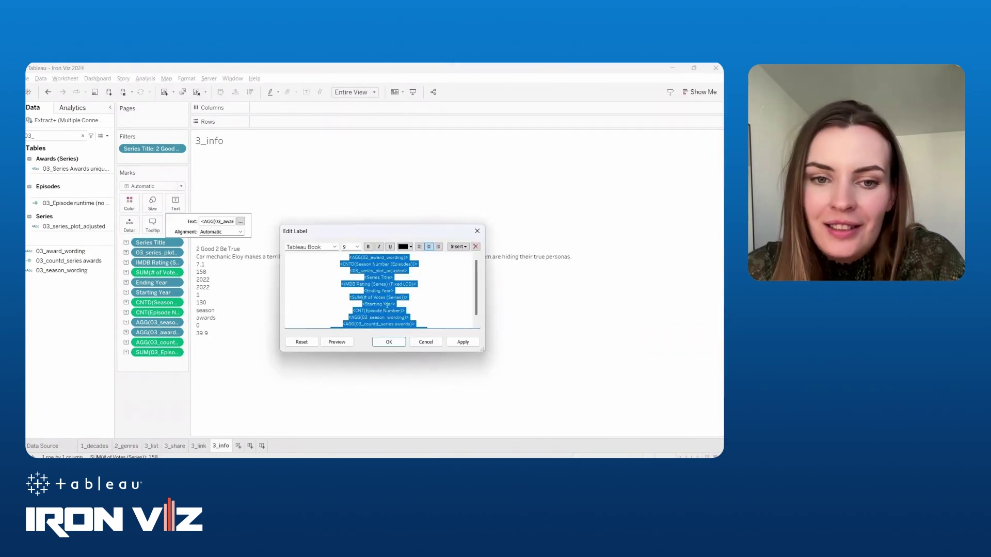
pyautogui.write('<Series Title> <IMDB Rating (Series) (Fixed LOD)>/10 (<SUM(# of Votes (Series))> of votes) <Starting Year> - <Ending Year> | <CNTD(Season Number (Episodes))> <AGG(03_season_wording)> | <AGG(03_countd_series awards)> <AGG(03_award_wording)> Will take you <SUM(03_Episode runtime (no of evenings))> evenings to see the whole thing Plot: <03_series_plot_adjusted>')
# Left-align the whole label at size 11 and give the Series Title line a bold font and a different color
pyautogui.hotkey('ctrl', 'a')
pyautogui.click(419, 247)
pyautogui.click(357, 247)
pyautogui.click(347, 275)
pyautogui.moveTo(287, 257); pyautogui.dragTo(468, 283)
pyautogui.click(335, 247)
pyautogui.click(313, 265)
pyautogui.click(410, 247)
pyautogui.click(404, 275)
# Right-align the IMDB rating and votes lines, set the votes line to size 9 and apply the label
pyautogui.click(438, 246)
pyautogui.moveTo(373, 277); pyautogui.dragTo(471, 276)
pyautogui.click(357, 247)
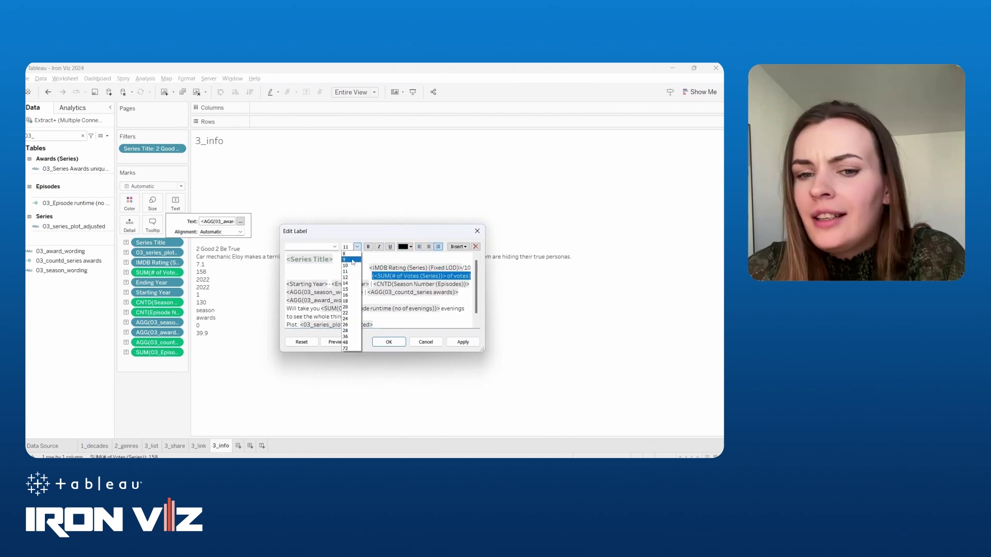
pyautogui.click(353, 261)
pyautogui.click(389, 343)
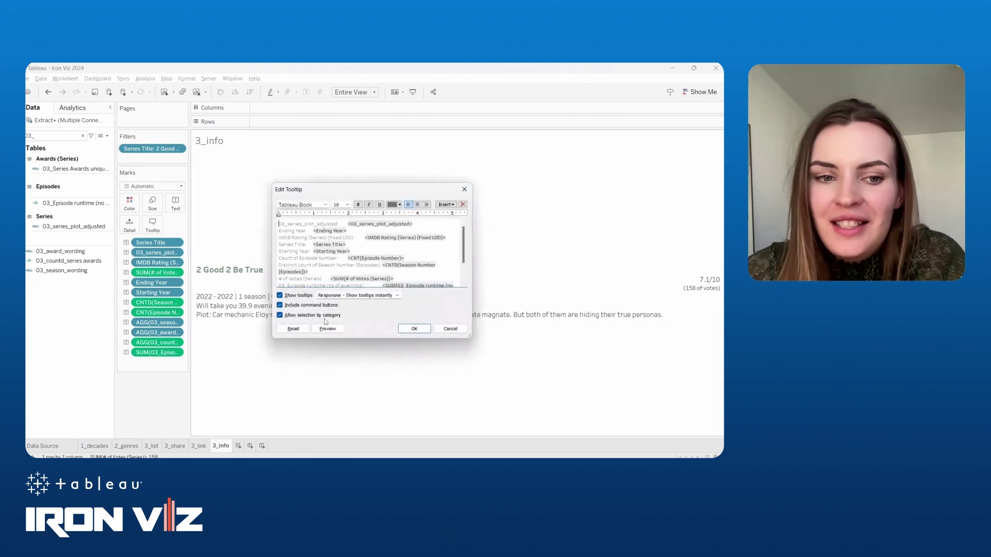
# Close the 3_info tooltip editor and create a new dashboard with a custom fixed size of 1130 by 1060 px
pyautogui.click(263, 197)
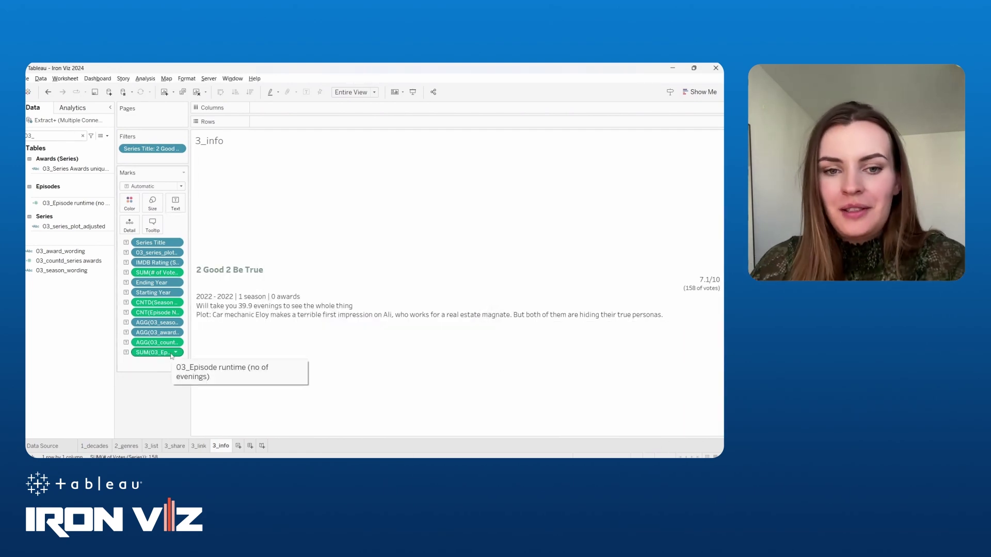
pyautogui.click(250, 445)
pyautogui.click(102, 133)
pyautogui.click(117, 161)
pyautogui.click(67, 148)
pyautogui.doubleClick(41, 200)
pyautogui.write('1130')
pyautogui.press('Tab')
pyautogui.write('1060')
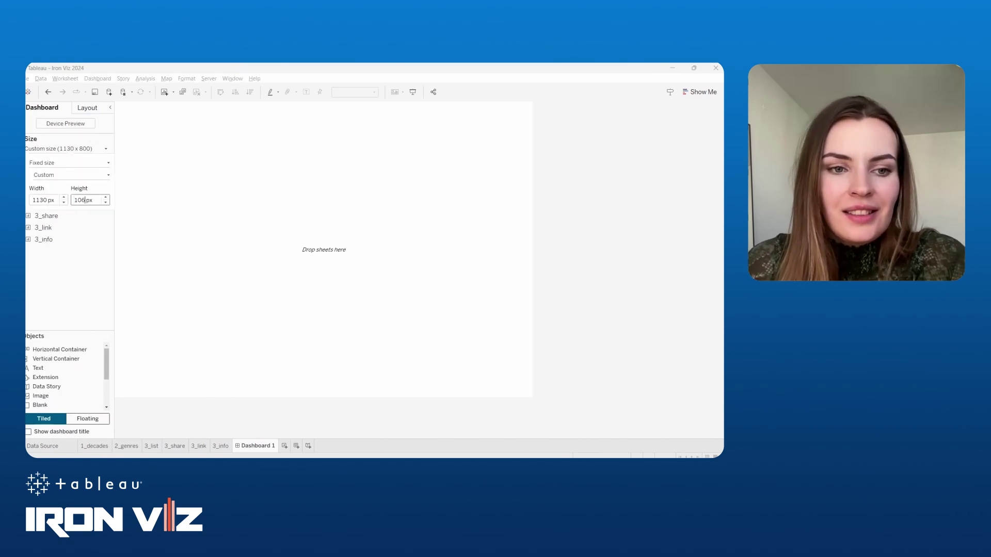
pyautogui.click(72, 227)
# Add a floating image object to the dashboard using 1_2.png, with the image fitted and centered
pyautogui.click(85, 419)
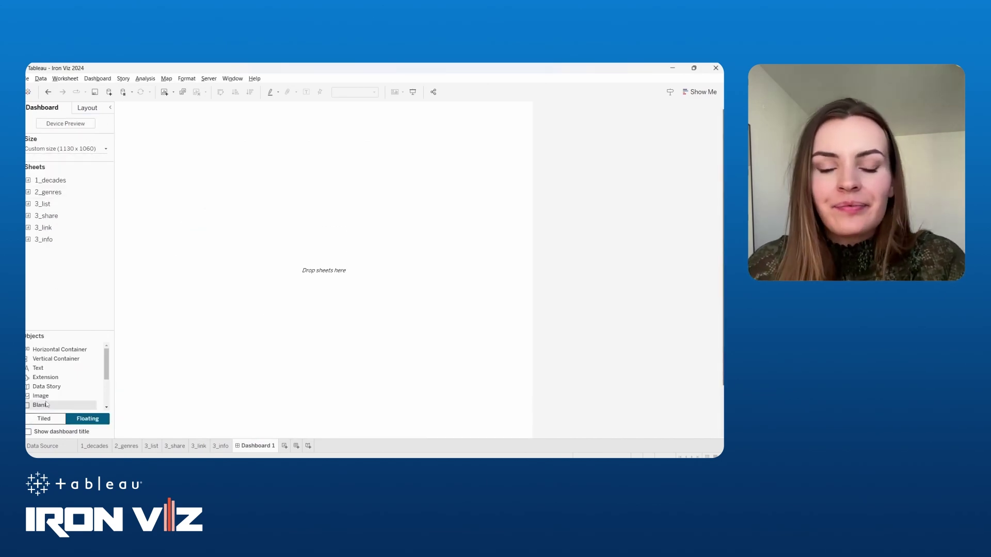
pyautogui.moveTo(40, 396); pyautogui.dragTo(191, 153)
pyautogui.click(426, 207)
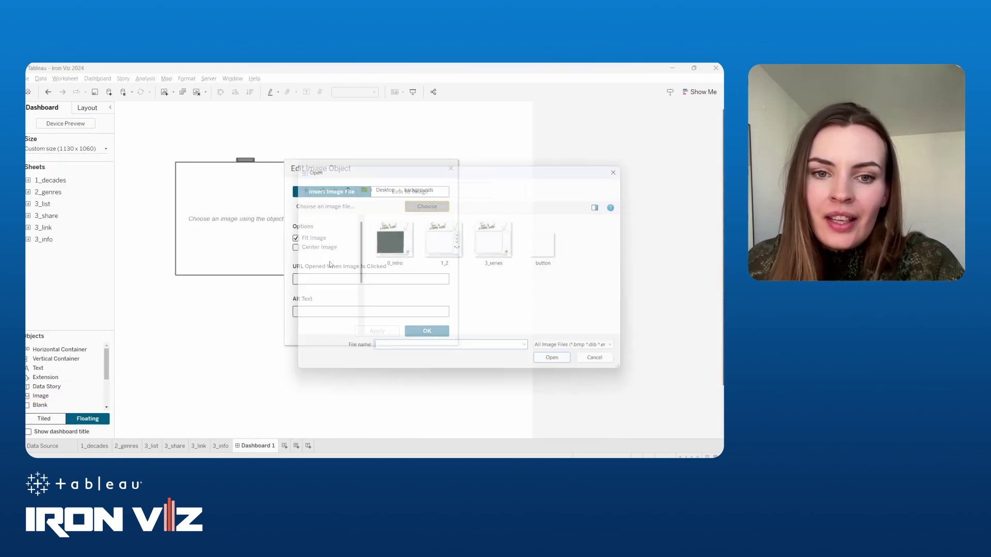
pyautogui.click(561, 366)
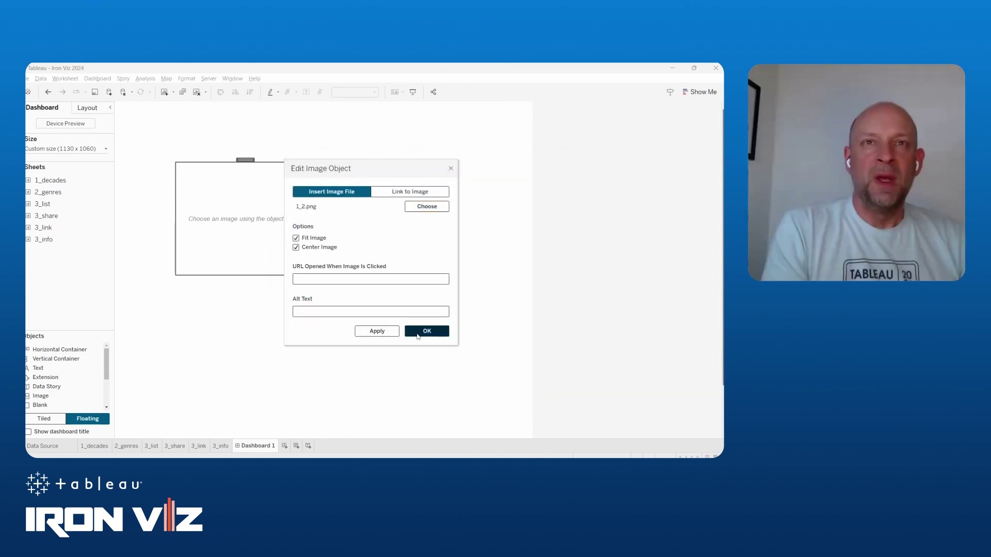
pyautogui.click(416, 330)
# Position the 1_2.png image at x 0, y 0 and size it to 1130 by 1060 px
pyautogui.click(86, 108)
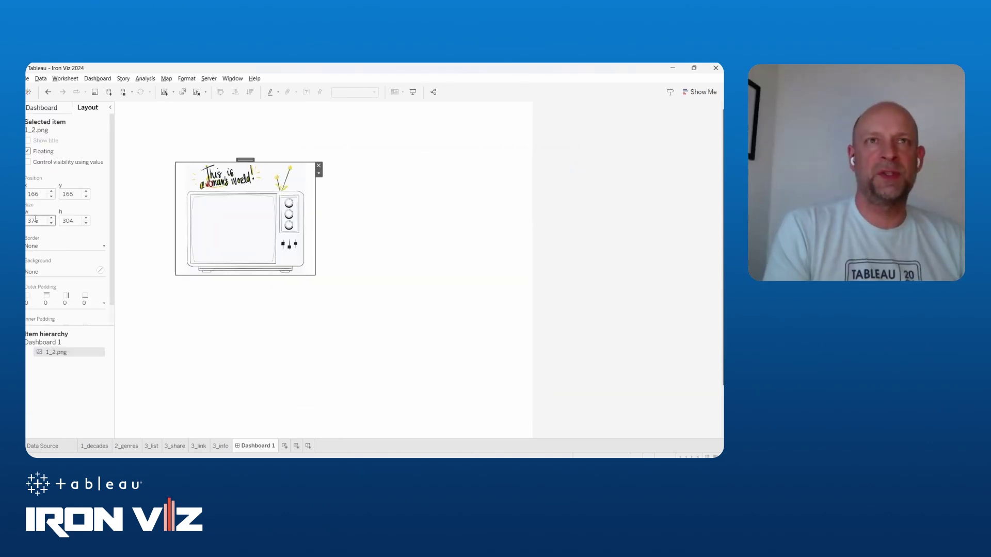
pyautogui.write('0')
pyautogui.press('Tab')
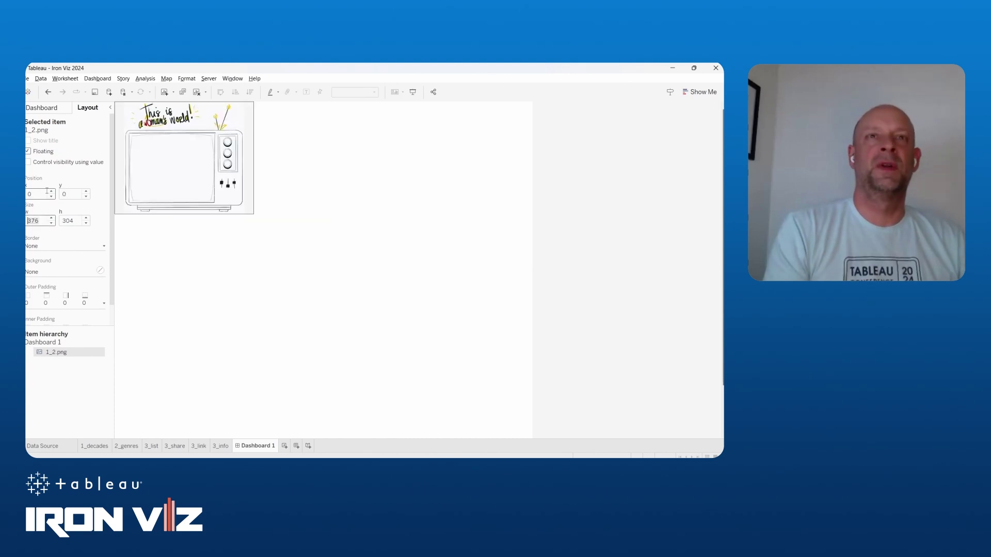
pyautogui.write('1')
pyautogui.write('1060')
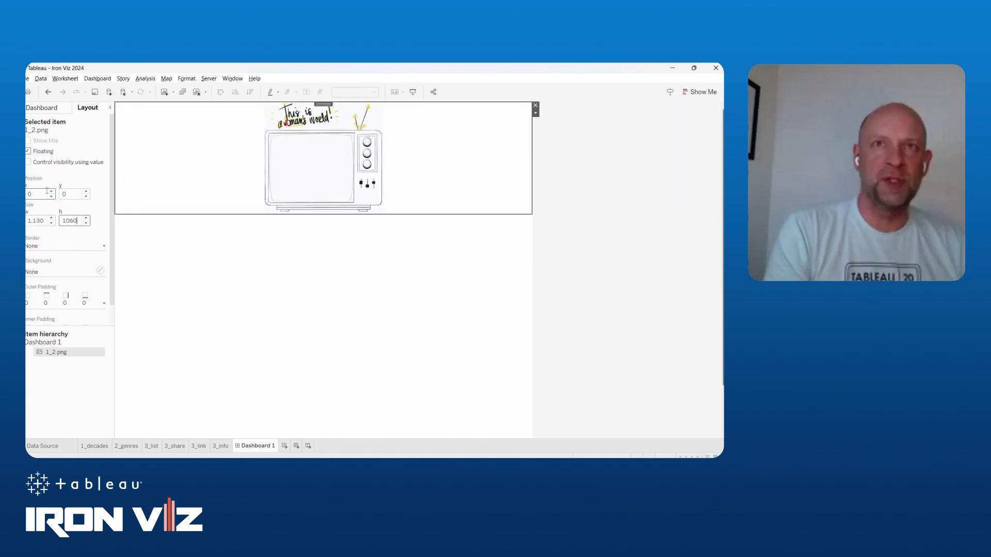
pyautogui.press('Return')
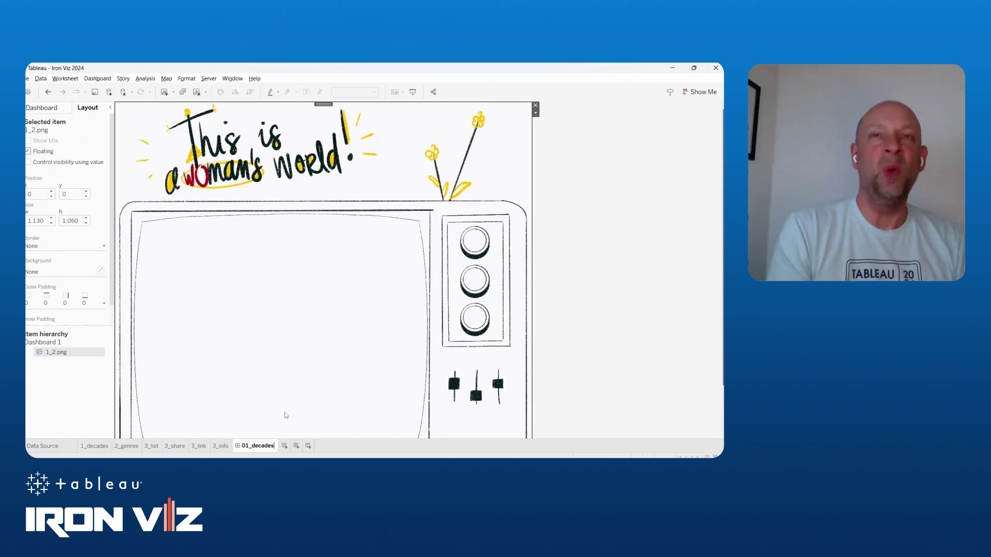
# Name the dashboard 01_decades and make two duplicates of it named 00_intro and 03_series
pyautogui.rightClick(256, 446)
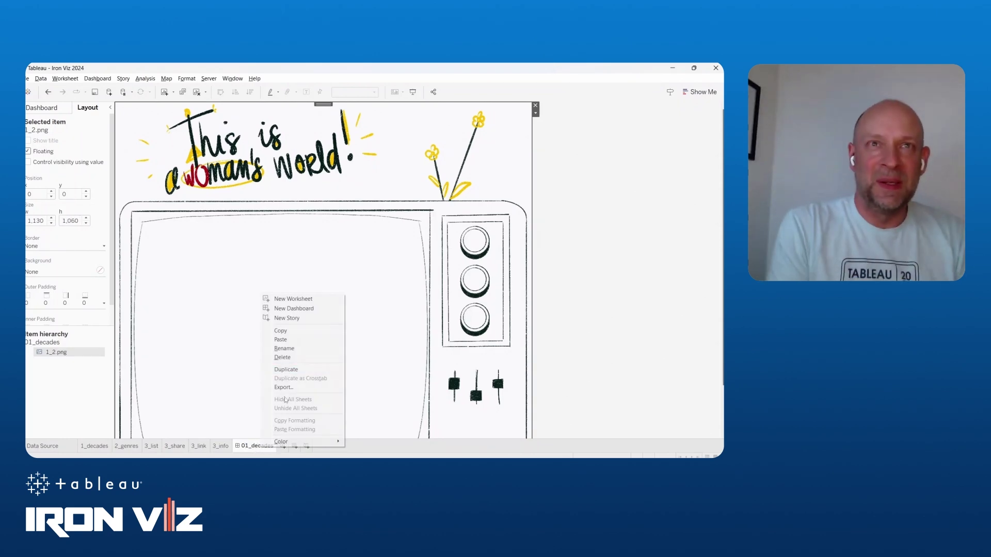
pyautogui.click(289, 368)
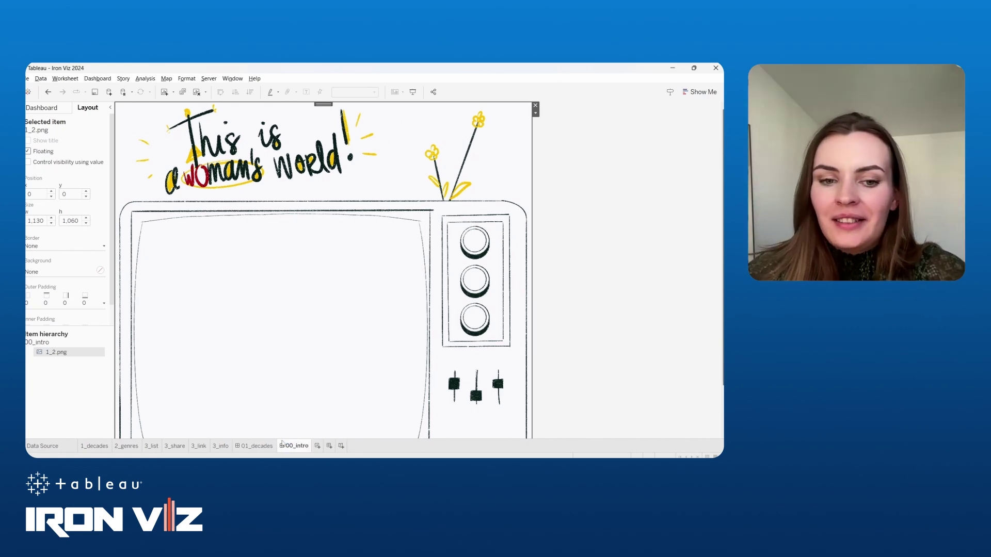
pyautogui.rightClick(282, 443)
pyautogui.click(305, 368)
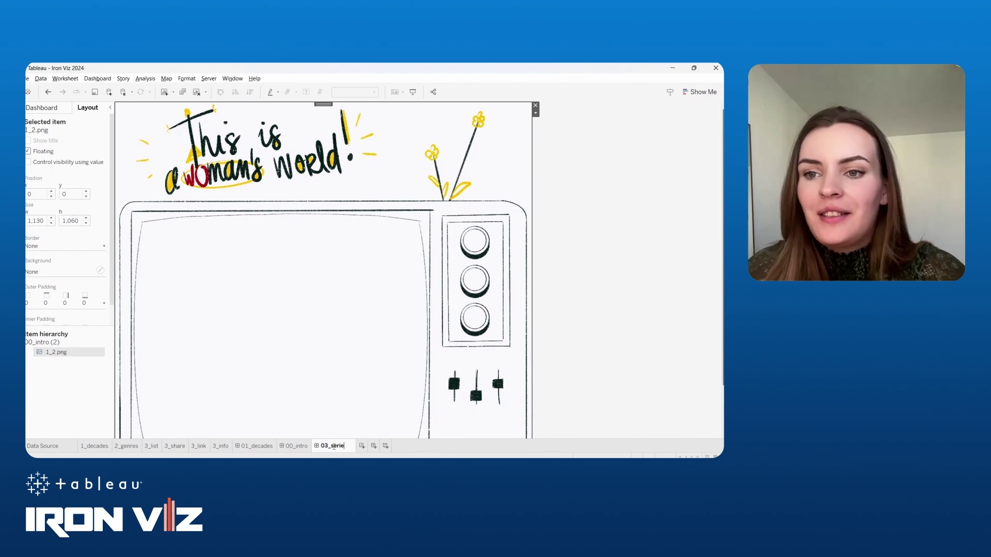
pyautogui.write('03_series')
# Place a floating navigation button over the TV's top dial on the 01_decades dashboard
pyautogui.click(258, 446)
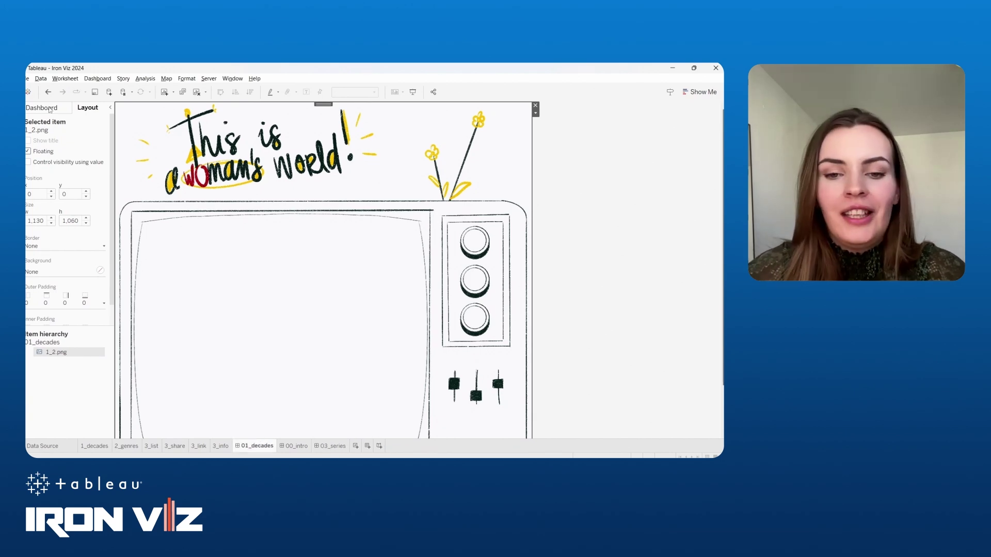
pyautogui.click(49, 110)
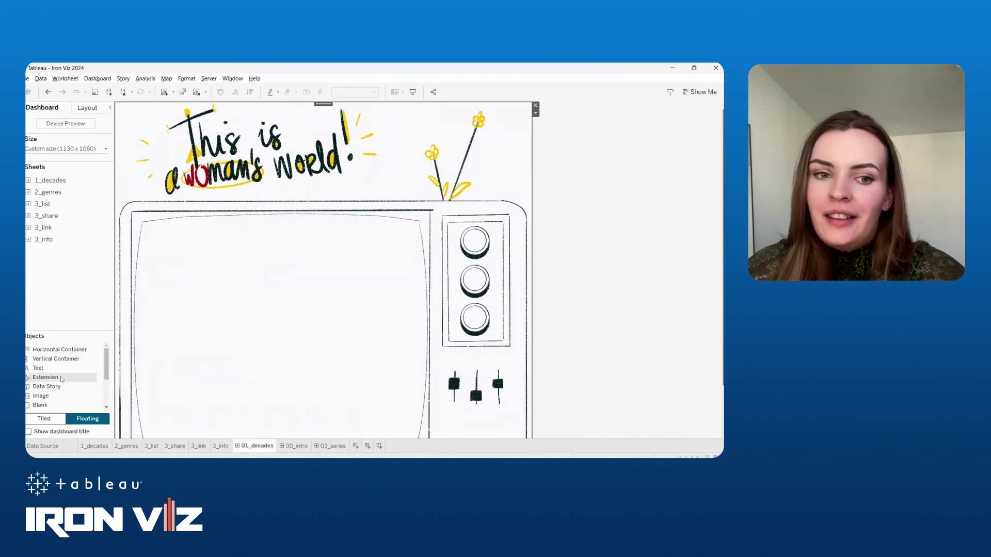
pyautogui.scroll(-2, 59, 383)
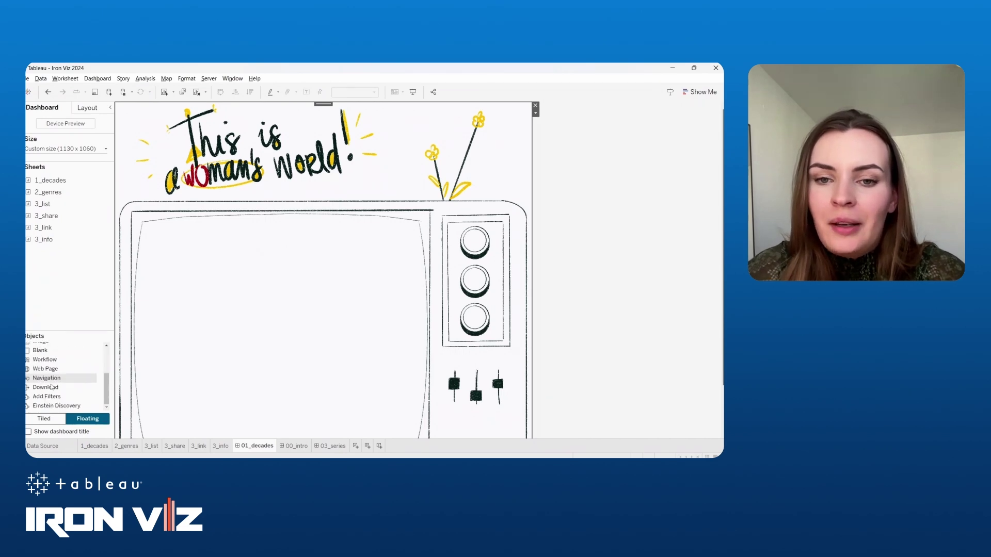
pyautogui.moveTo(59, 380); pyautogui.dragTo(448, 225)
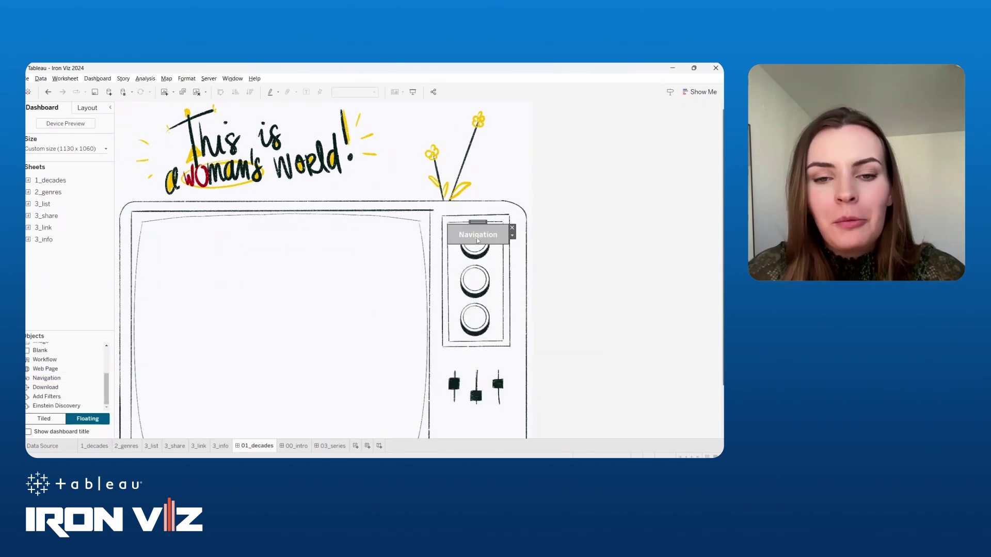
# Give the navigation button the title 1 and a grey font at size 36
pyautogui.click(318, 244)
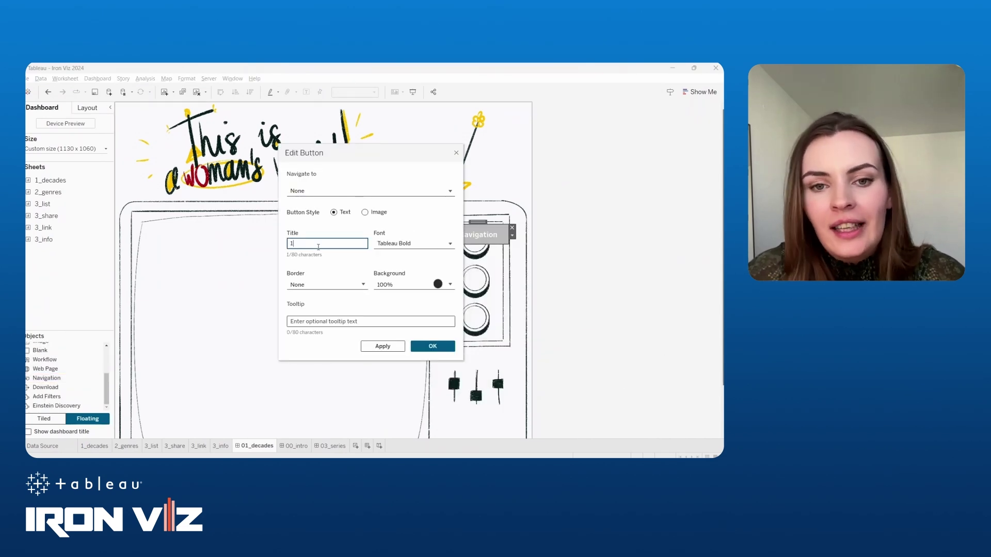
pyautogui.click(450, 243)
pyautogui.click(396, 277)
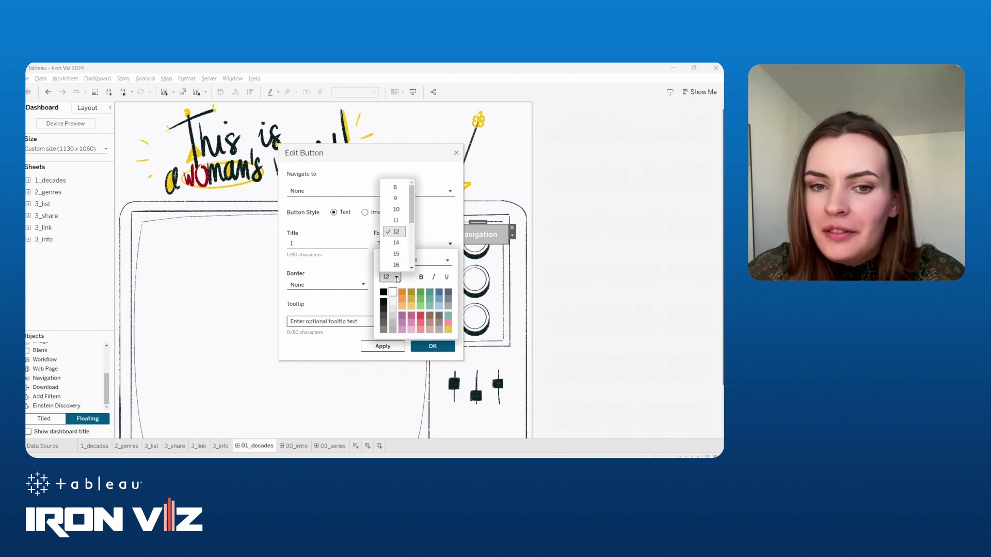
pyautogui.scroll(-3, 400, 250)
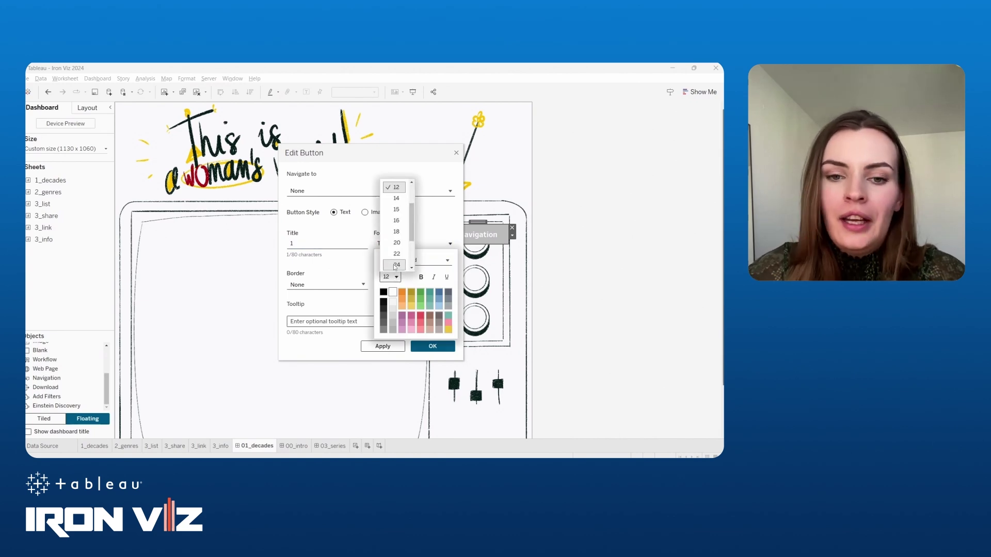
pyautogui.click(397, 241)
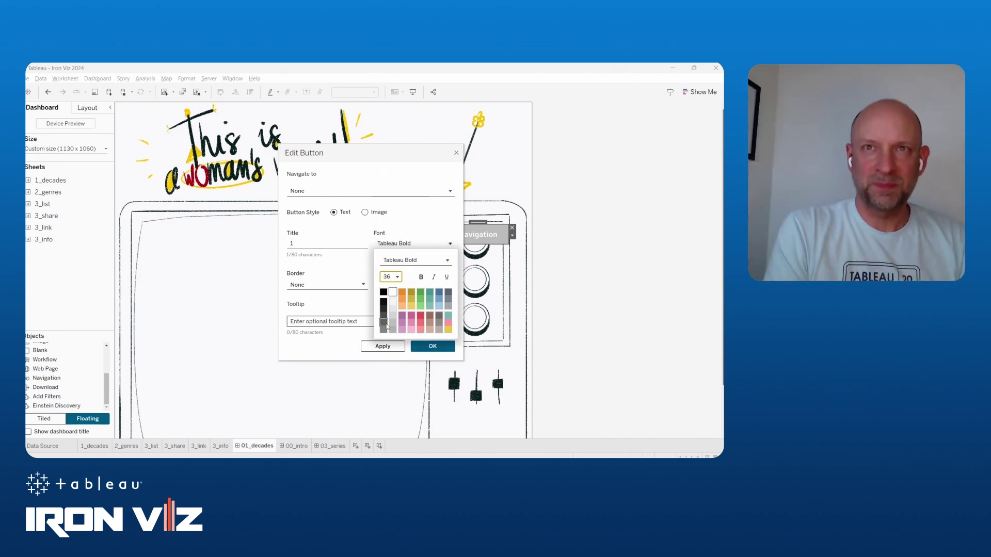
# Make the button navigate to 01_decades, remove its background and confirm the button settings
pyautogui.click(330, 191)
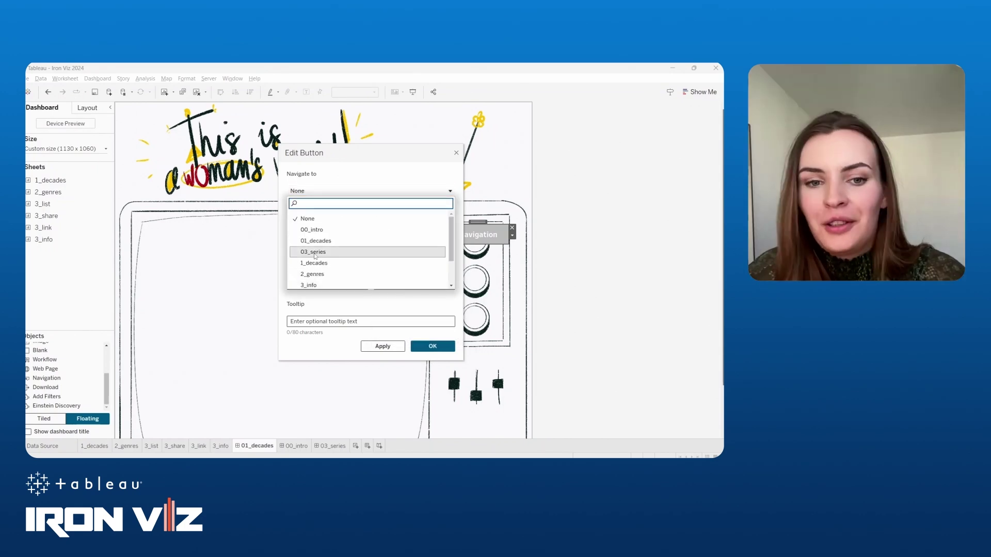
pyautogui.click(315, 241)
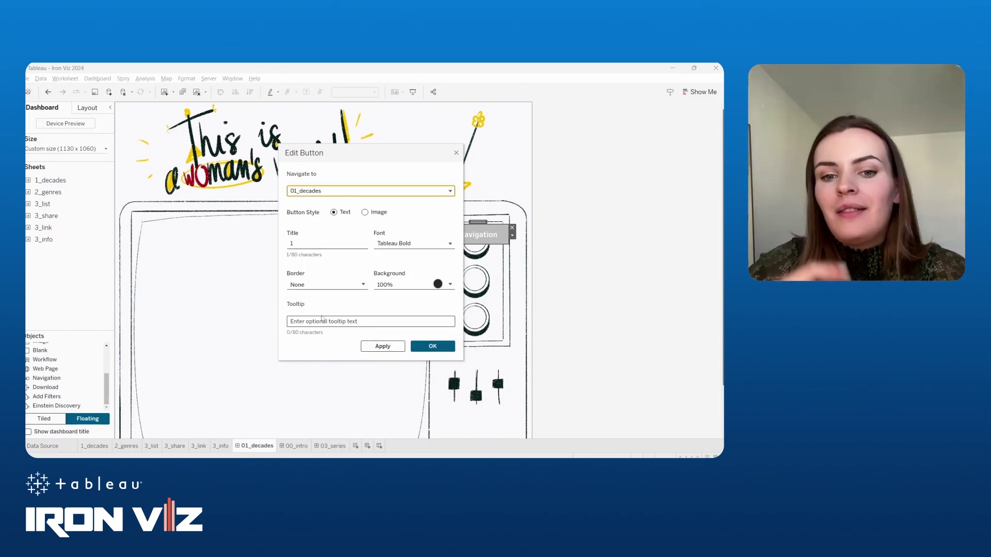
pyautogui.click(424, 285)
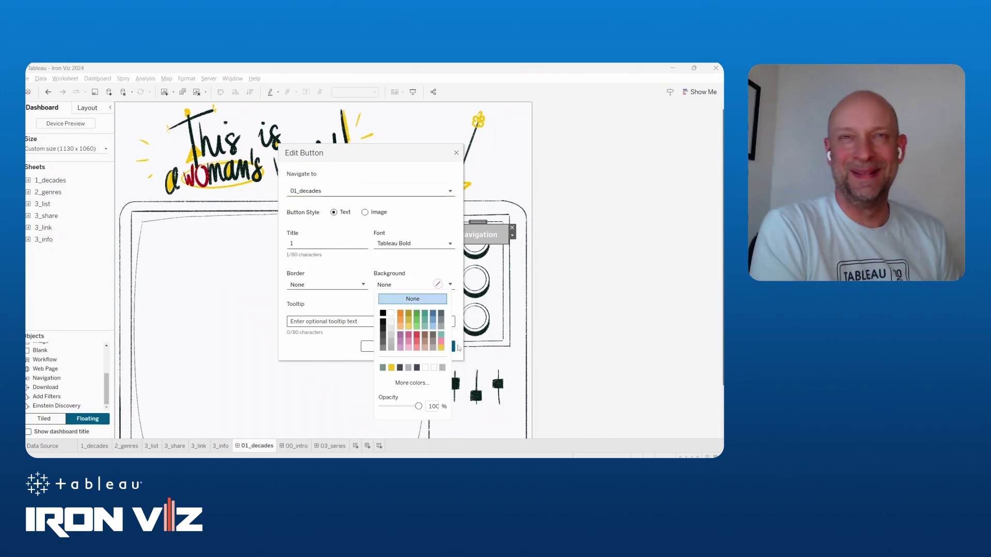
pyautogui.click(458, 346)
pyautogui.click(447, 347)
# Look up the menu button specifications in instructions.txt and set the navigation button's size to 50 by 50 px
pyautogui.hotkey('alt', 'Tab')
pyautogui.scroll(-9, 537, 312)
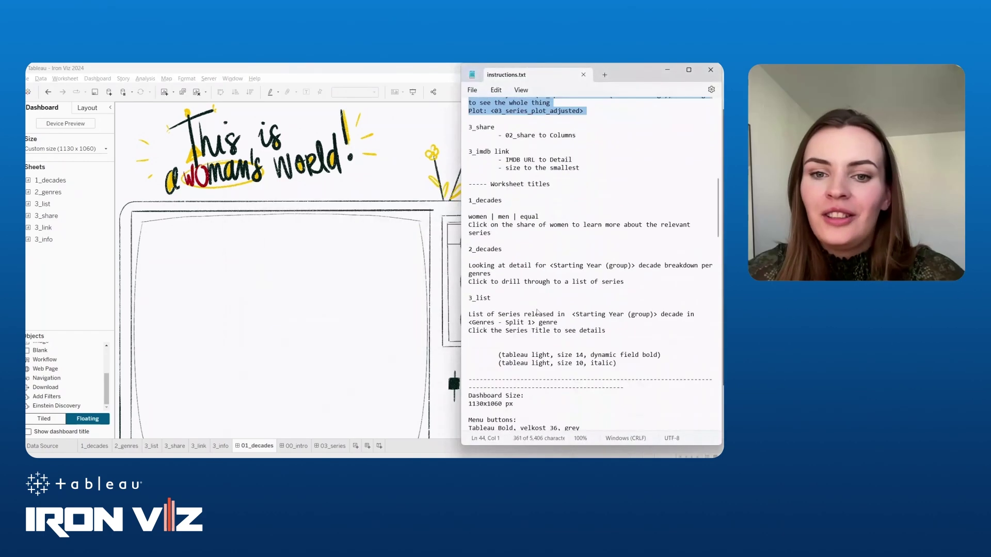
pyautogui.scroll(-12, 537, 312)
pyautogui.click(78, 272)
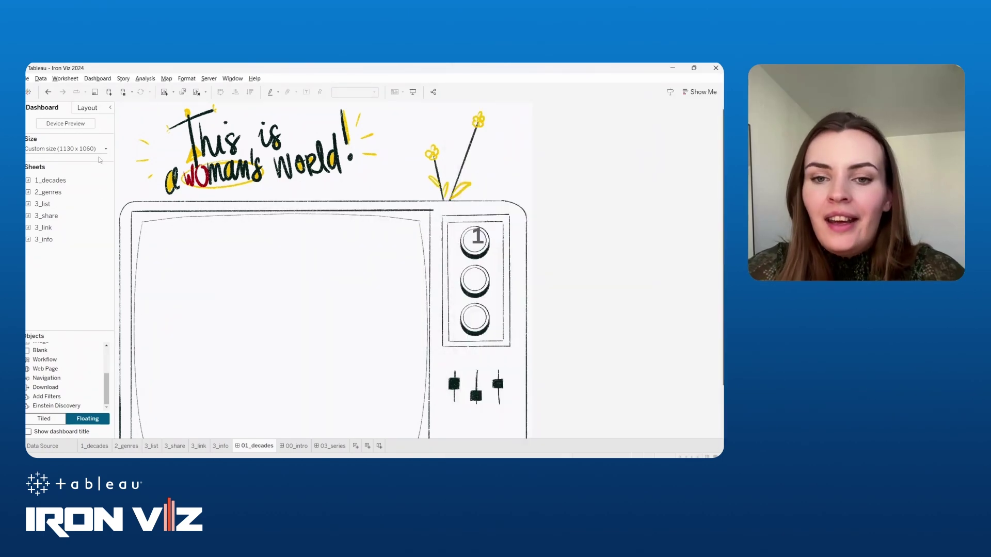
pyautogui.click(87, 107)
pyautogui.click(477, 235)
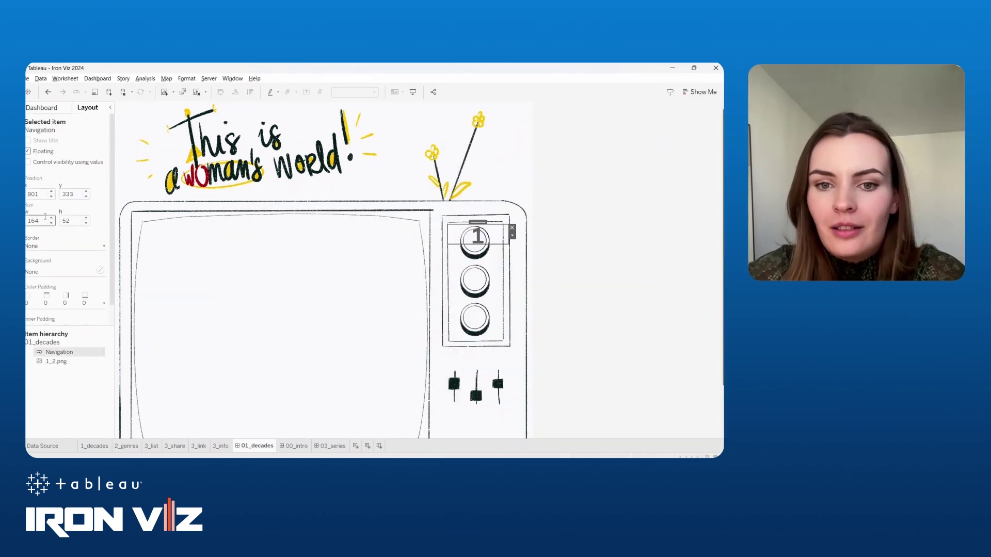
pyautogui.write('50')
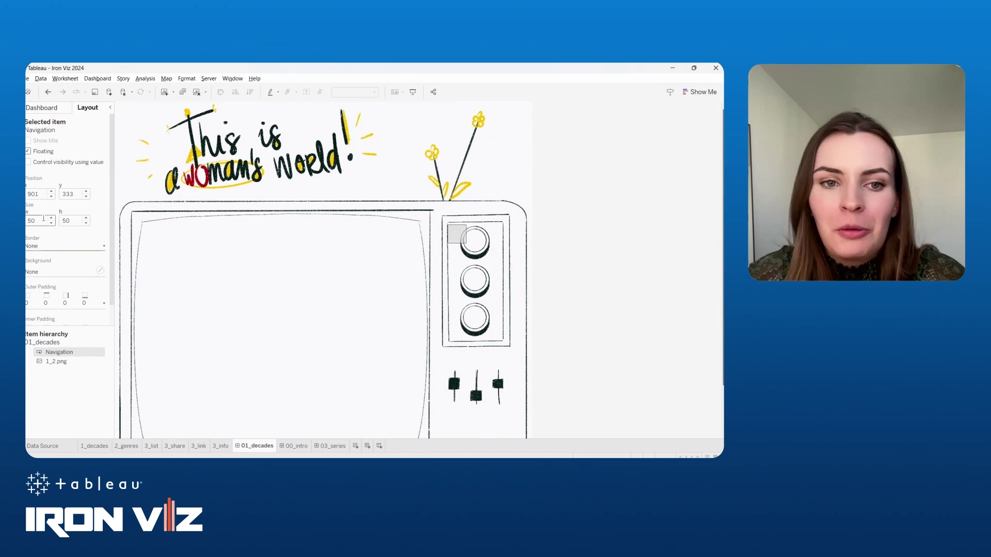
# Position the navigation button at x 950, y 350 as given in instructions.txt
pyautogui.hotkey('alt', 'Tab')
pyautogui.hotkey('alt', 'Tab')
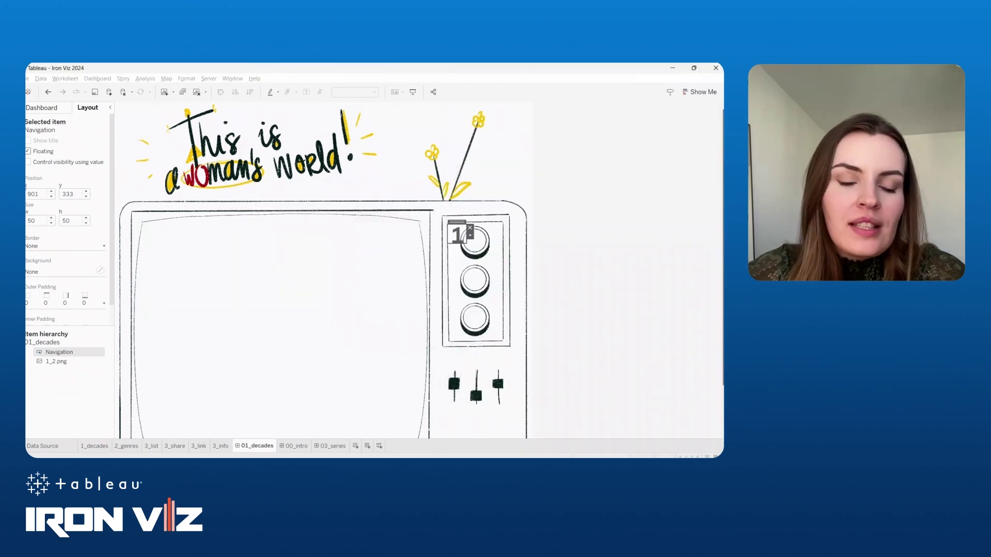
pyautogui.click(51, 197)
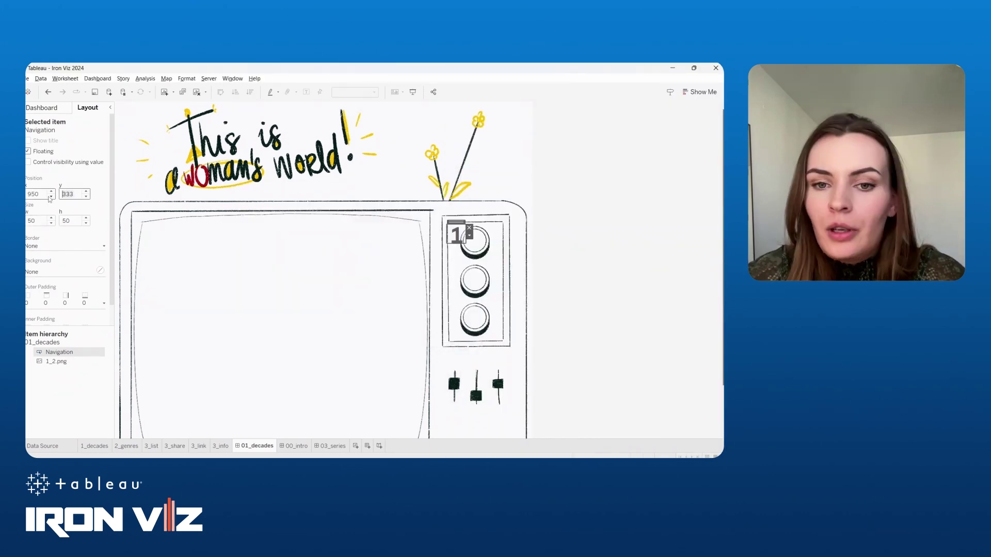
pyautogui.press('Return')
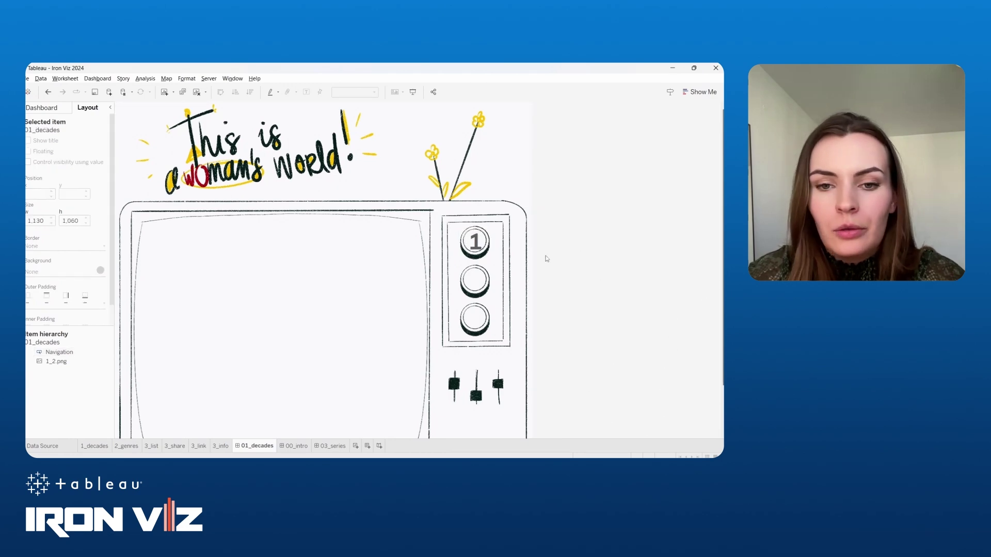
# Paste a copy of the navigation button onto the TV's middle dial and position it at x 950, y 455
pyautogui.hotkey('ctrl', 'v')
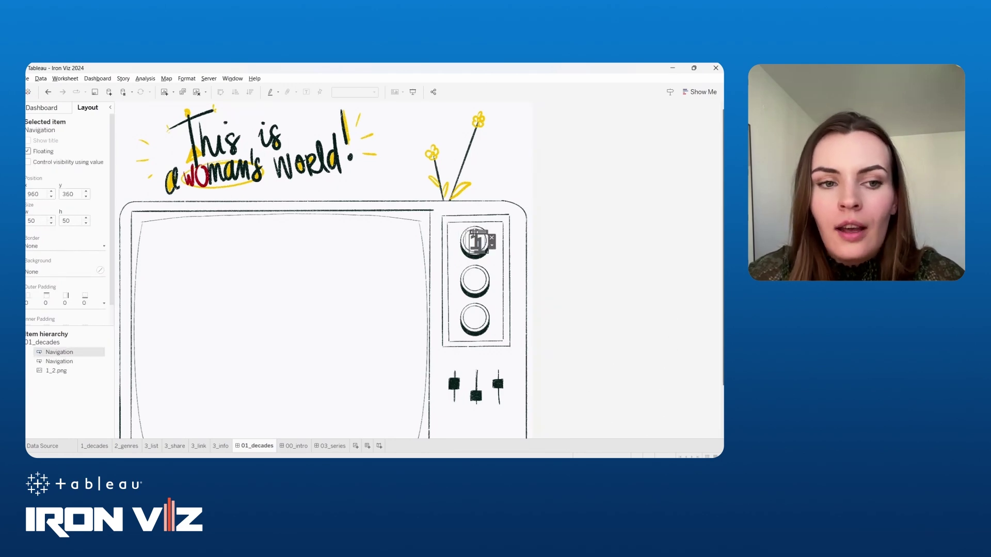
pyautogui.moveTo(471, 268); pyautogui.dragTo(471, 268)
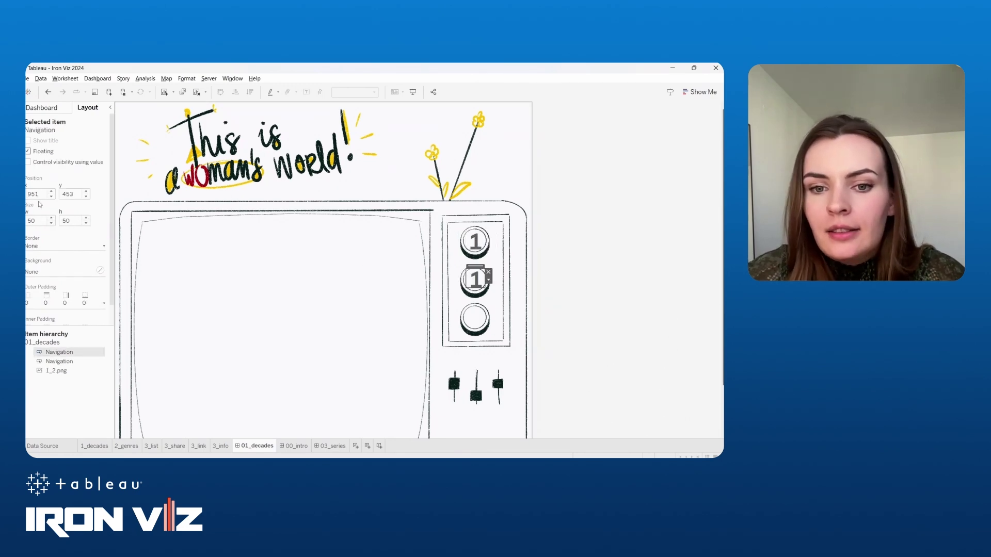
pyautogui.hotkey('alt', 'Tab')
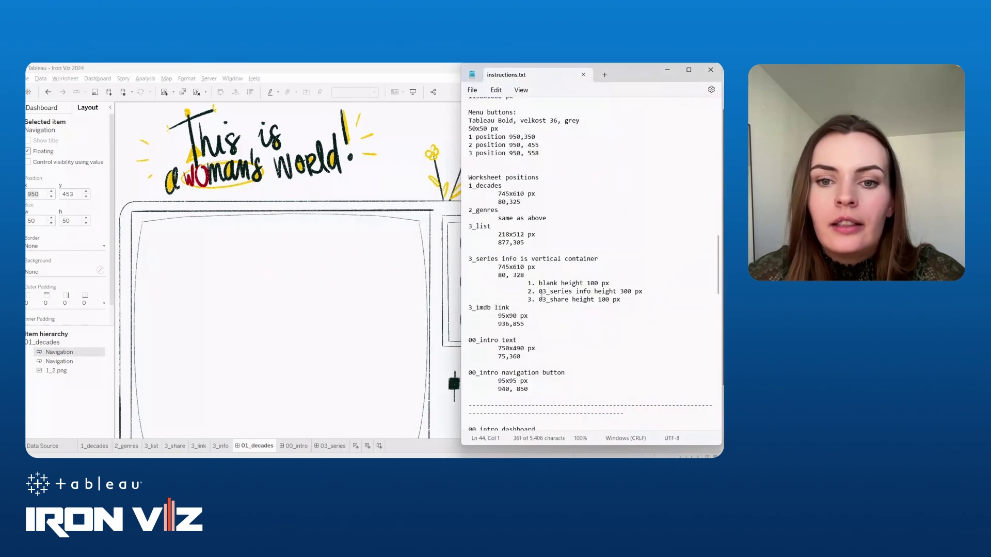
pyautogui.hotkey('alt', 'Tab')
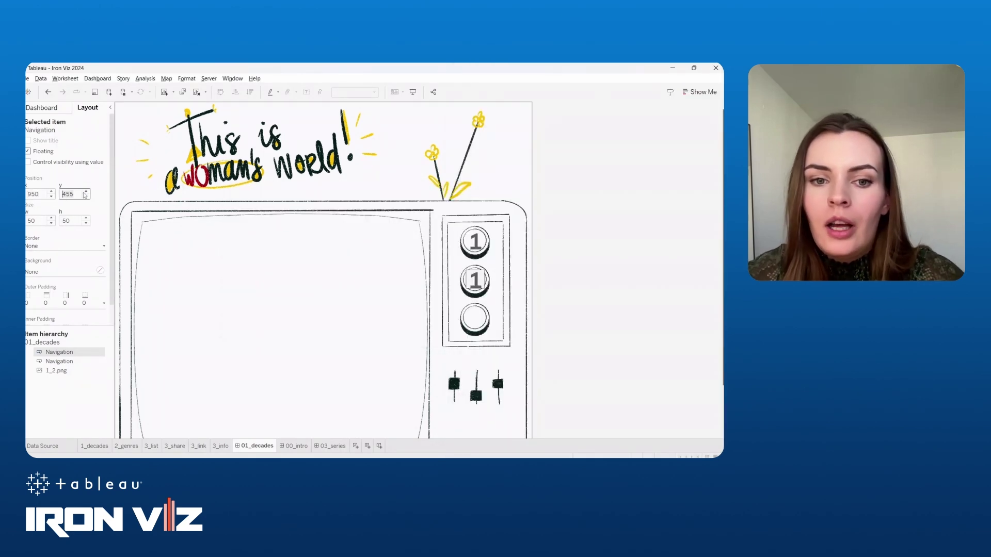
pyautogui.press('Return')
# Change the middle dial's navigation button title to 2 and paste a copy of the button onto the TV's lowest dial at x 950
pyautogui.doubleClick(478, 278)
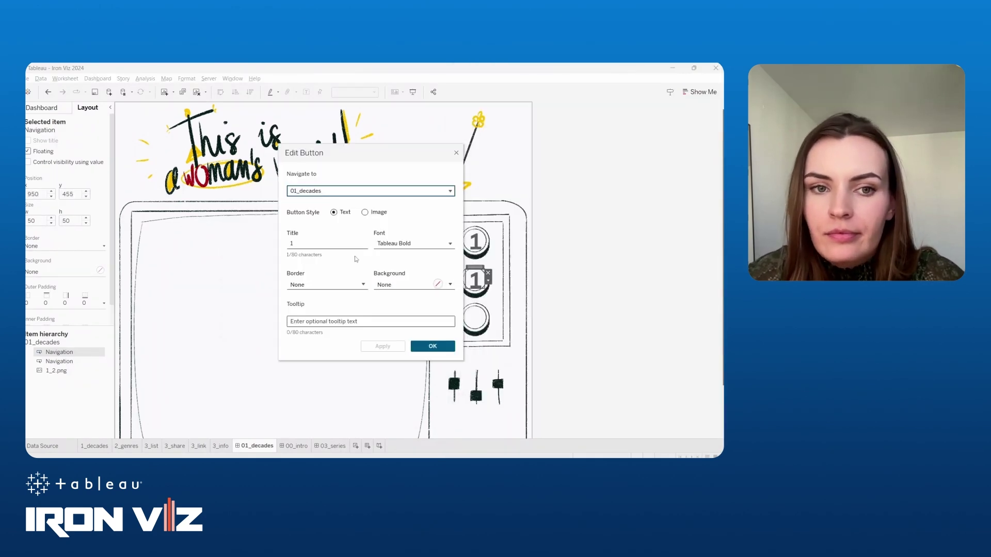
pyautogui.write('2')
pyautogui.click(433, 346)
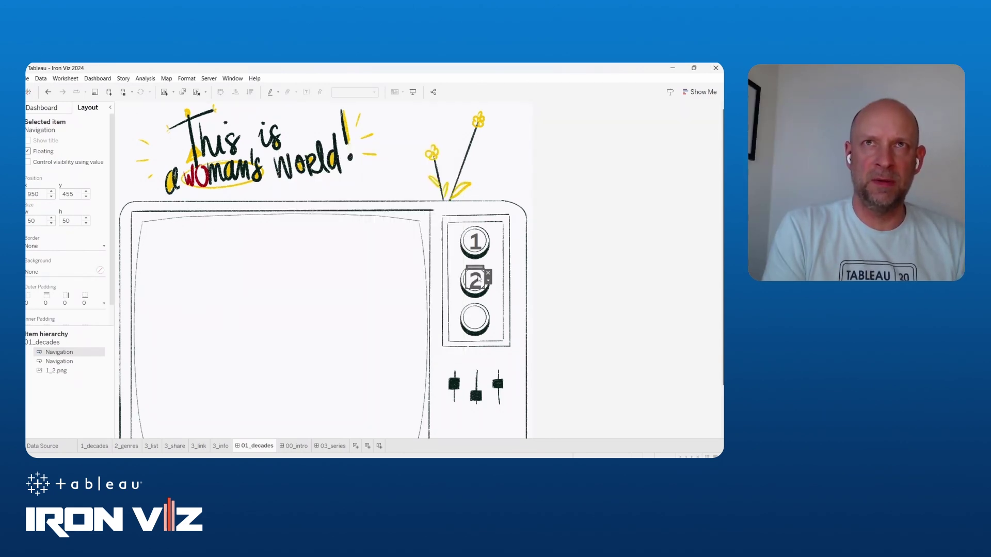
pyautogui.hotkey('ctrl', 'v')
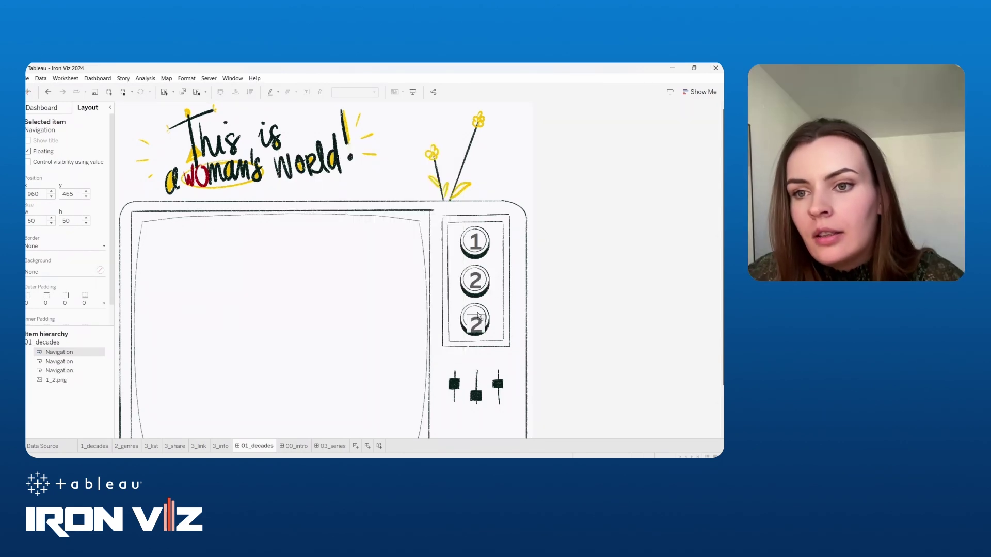
pyautogui.moveTo(478, 316); pyautogui.dragTo(475, 309)
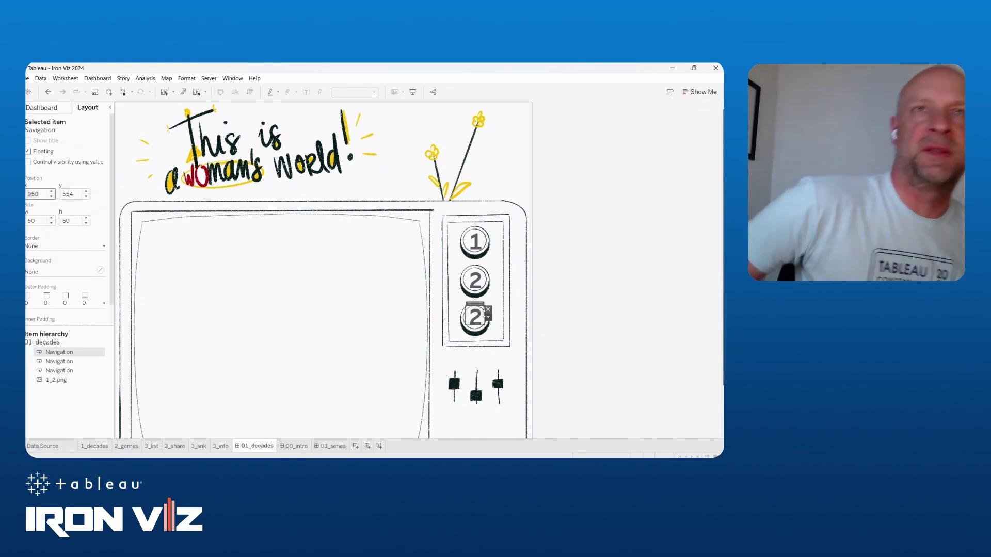
# Title the lowest dial's navigation button 3 and make it navigate to 03_series
pyautogui.doubleClick(475, 317)
pyautogui.click(313, 244)
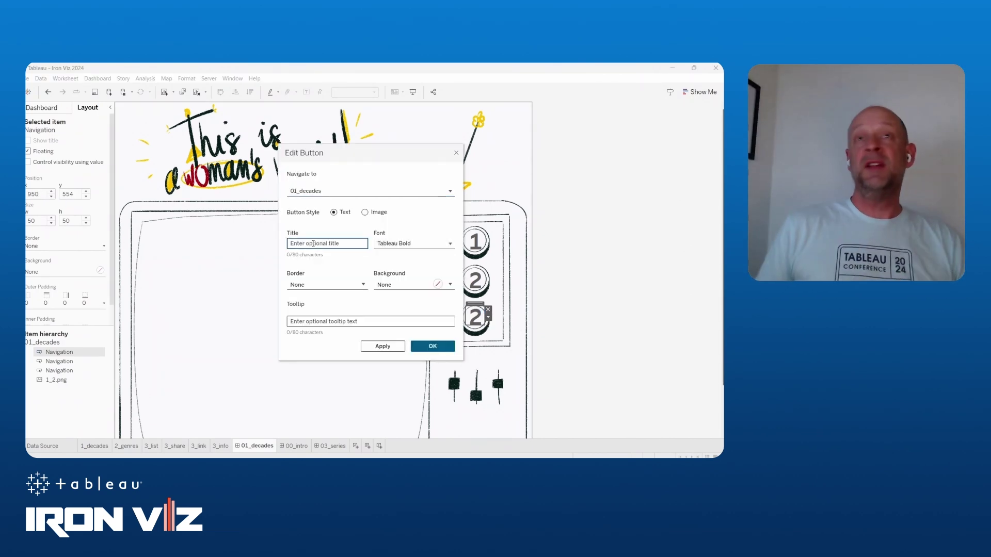
pyautogui.write('3')
pyautogui.click(335, 192)
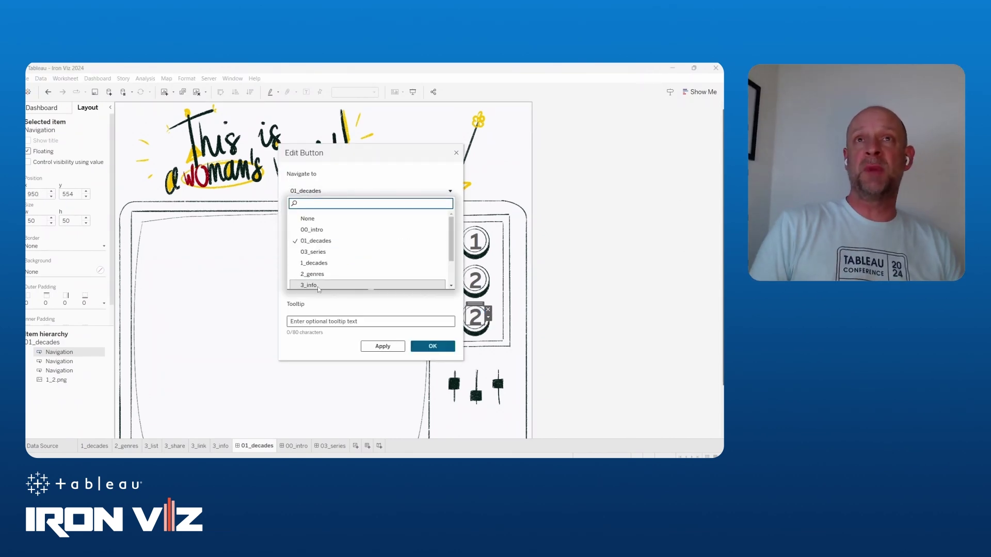
pyautogui.click(317, 253)
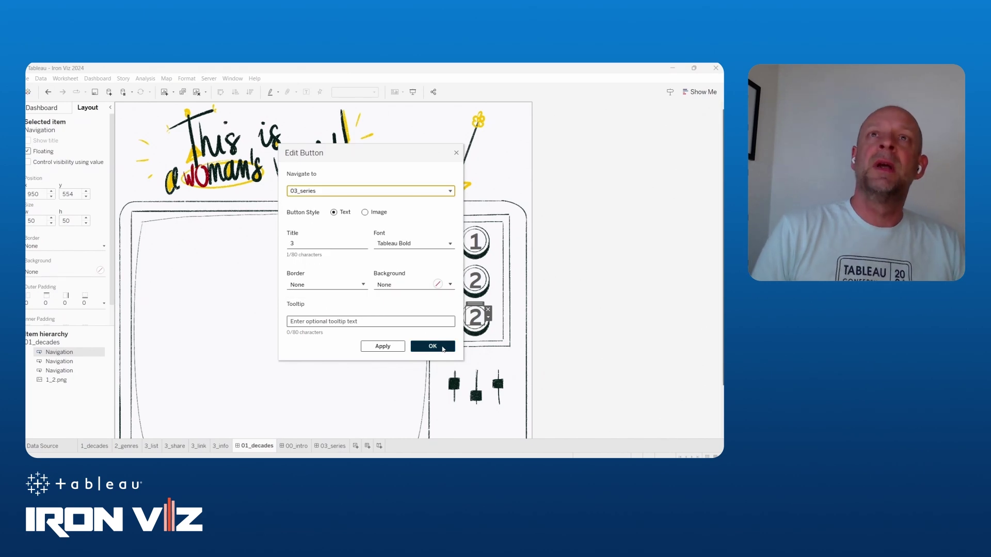
pyautogui.click(443, 349)
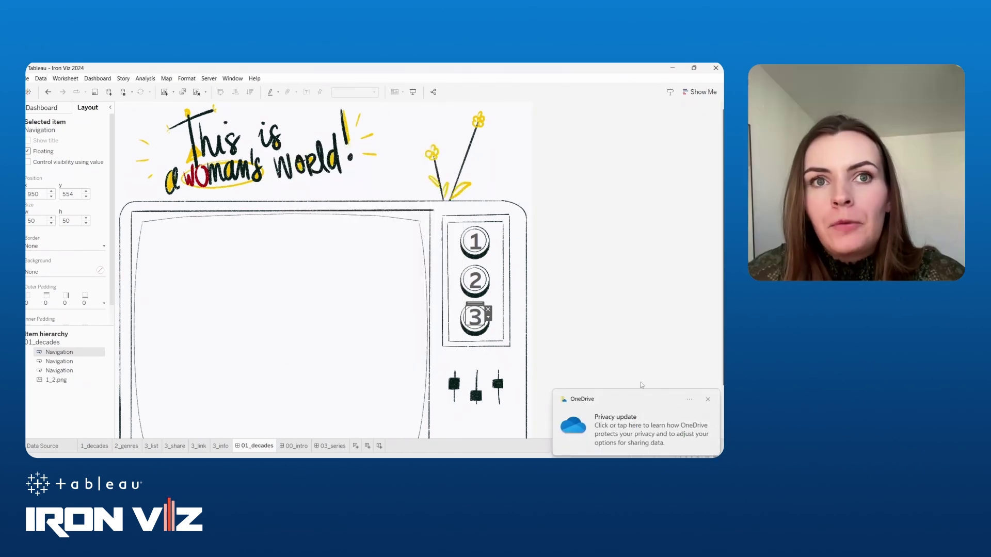
# Dismiss the OneDrive notifications and deselect the navigation button
pyautogui.click(708, 400)
pyautogui.click(561, 300)
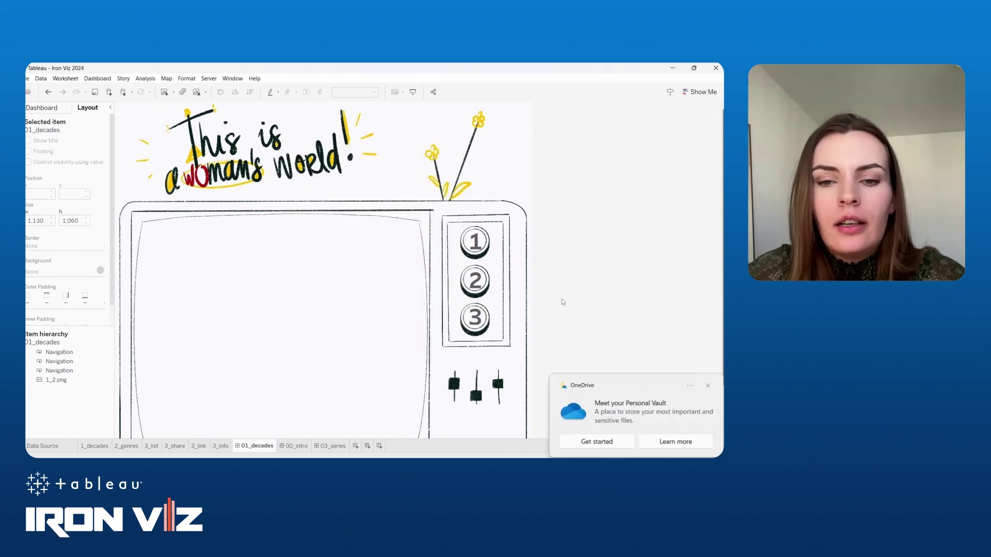
pyautogui.click(709, 387)
# Look up the third menu button's position in instructions.txt and set that button's y position to 558
pyautogui.hotkey('alt', 'Tab')
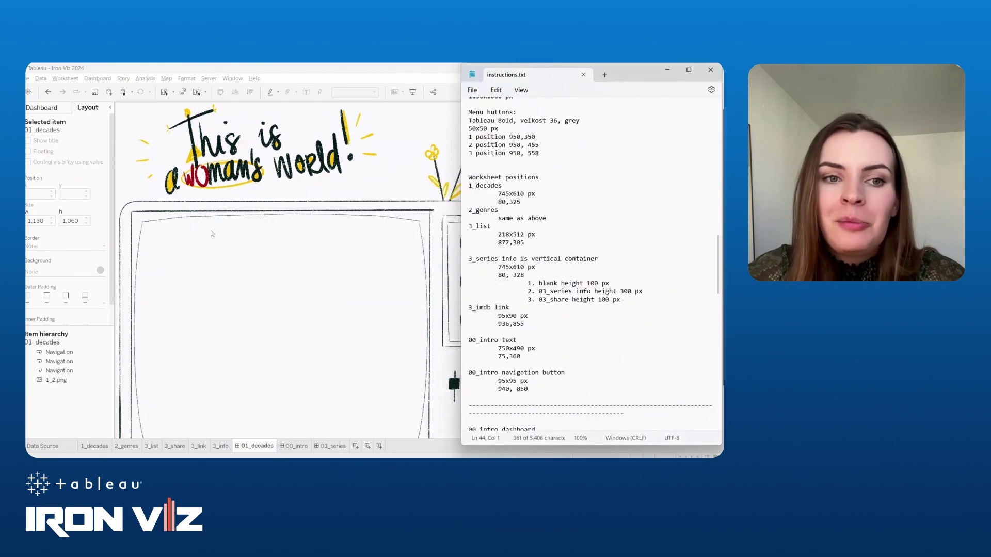
pyautogui.click(446, 280)
pyautogui.click(474, 316)
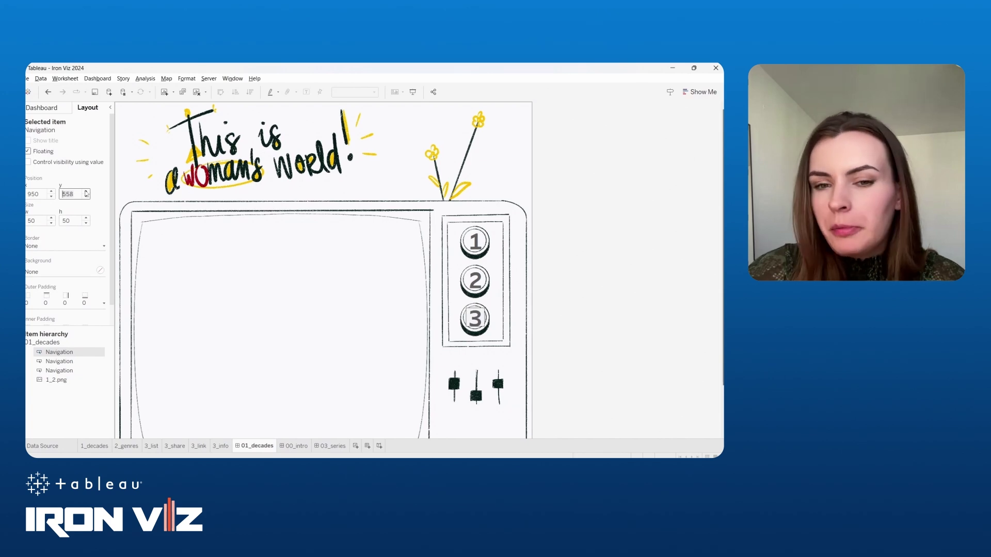
pyautogui.click(665, 309)
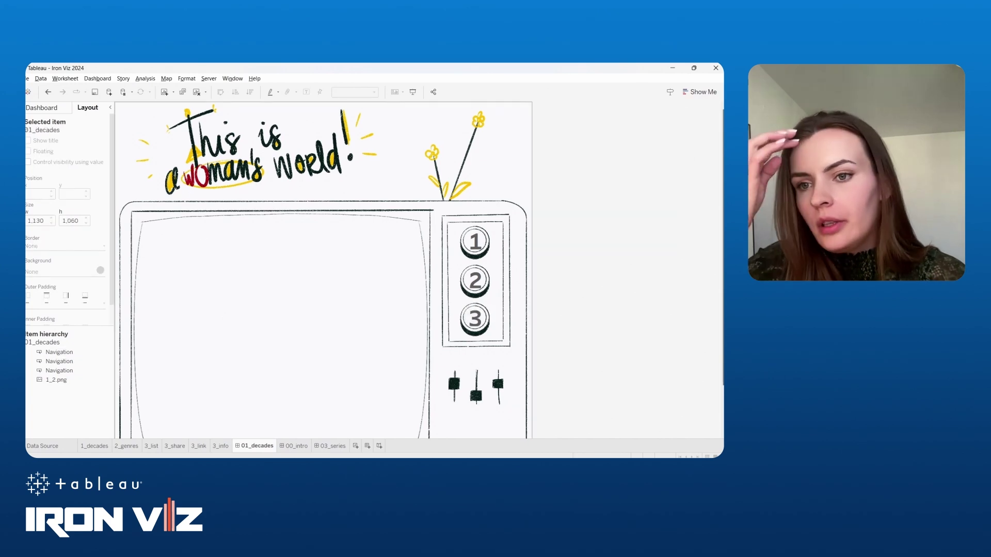
# Place the 1_decades worksheet on the TV screen without its color legend and enlarge it to fill the screen
pyautogui.click(41, 108)
pyautogui.moveTo(50, 180); pyautogui.dragTo(137, 220)
pyautogui.click(398, 230)
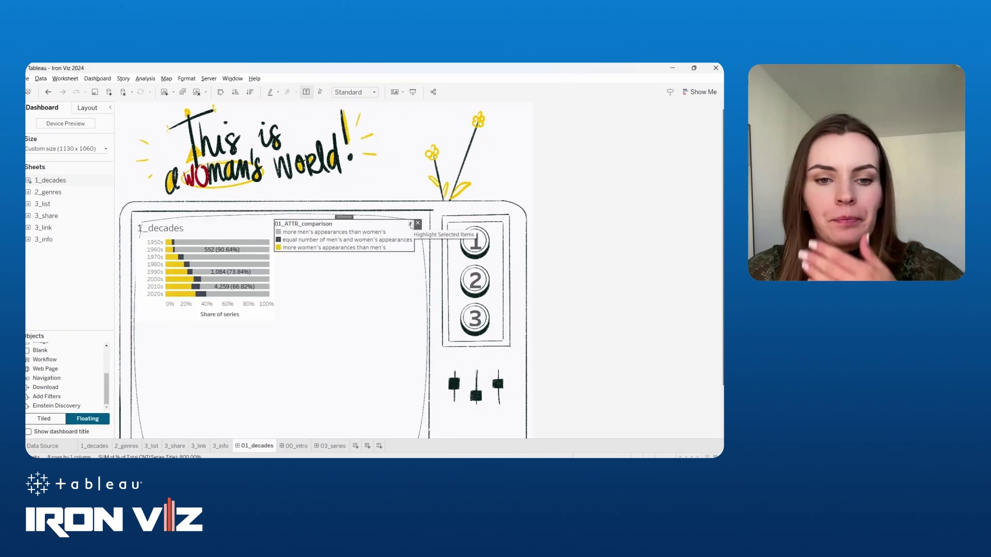
pyautogui.click(418, 222)
pyautogui.click(268, 322)
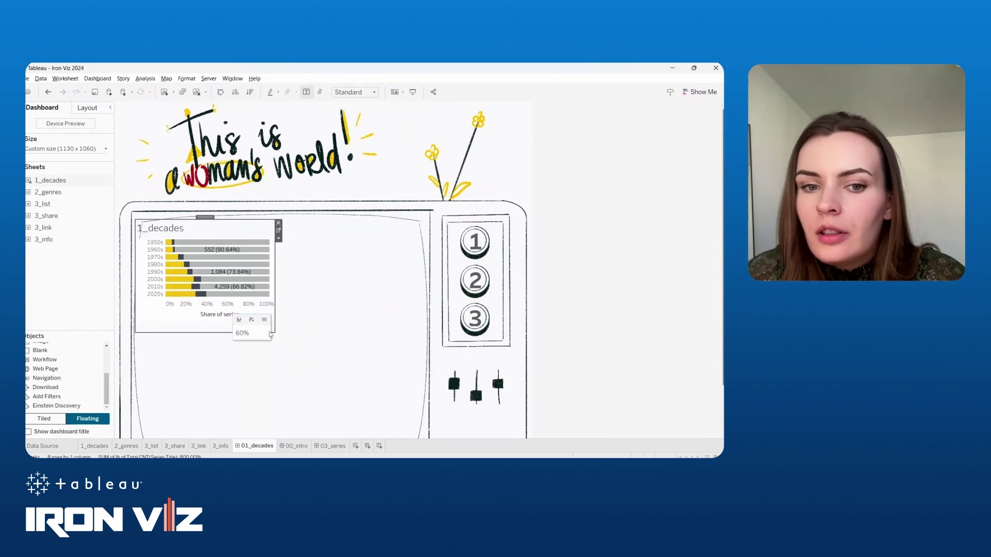
pyautogui.moveTo(269, 335); pyautogui.dragTo(416, 437)
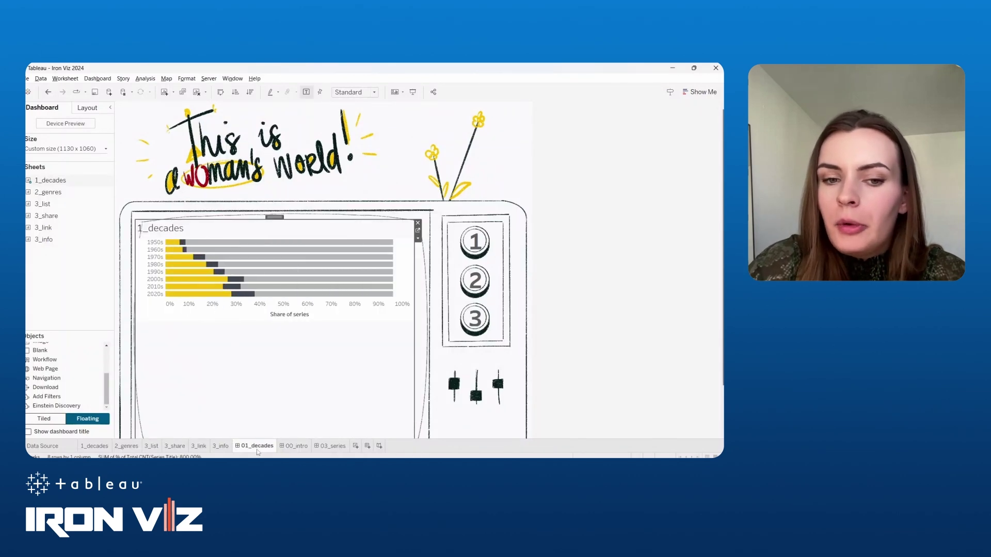
# Duplicate the 01_decades dashboard as 02_genres and swap its 1_decades worksheet for 2_genres
pyautogui.rightClick(262, 446)
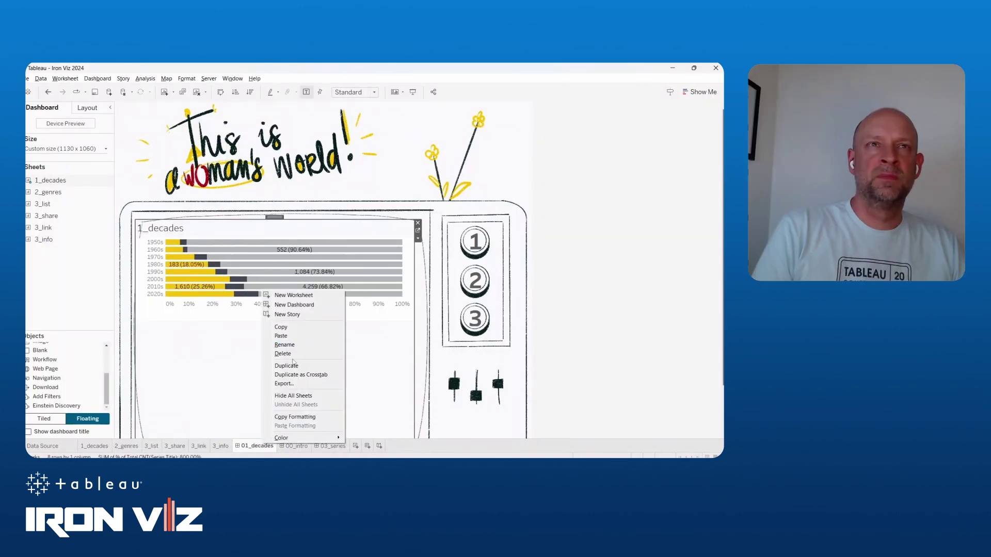
pyautogui.click(290, 365)
pyautogui.doubleClick(306, 446)
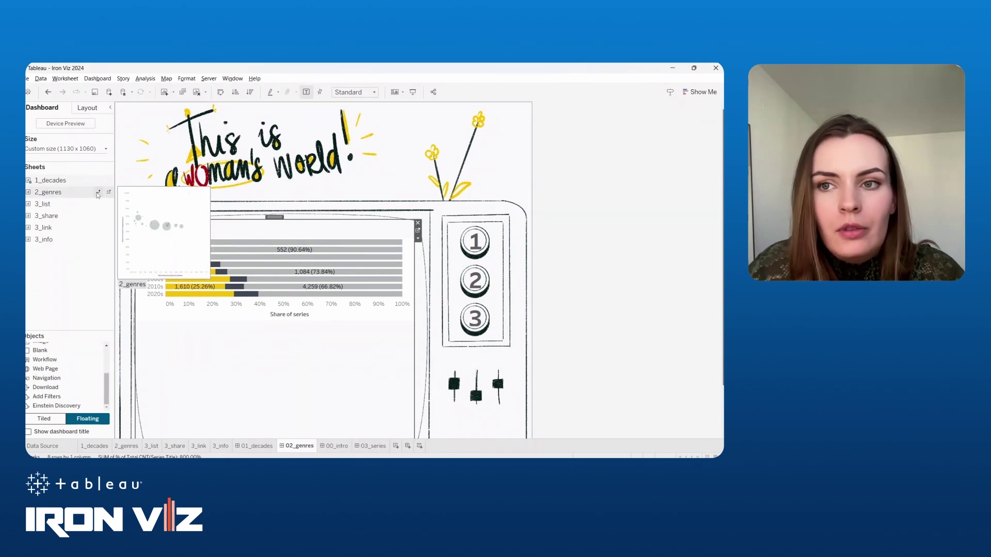
pyautogui.click(98, 192)
# Make navigation button 2 on the 01_decades dashboard navigate to 02_genres
pyautogui.click(257, 446)
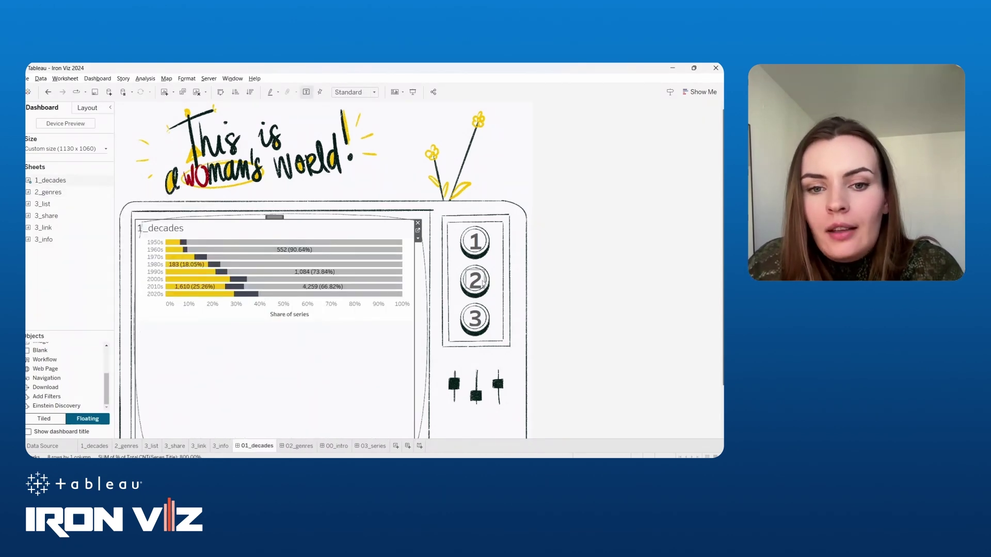
pyautogui.doubleClick(483, 283)
pyautogui.click(356, 191)
pyautogui.click(325, 253)
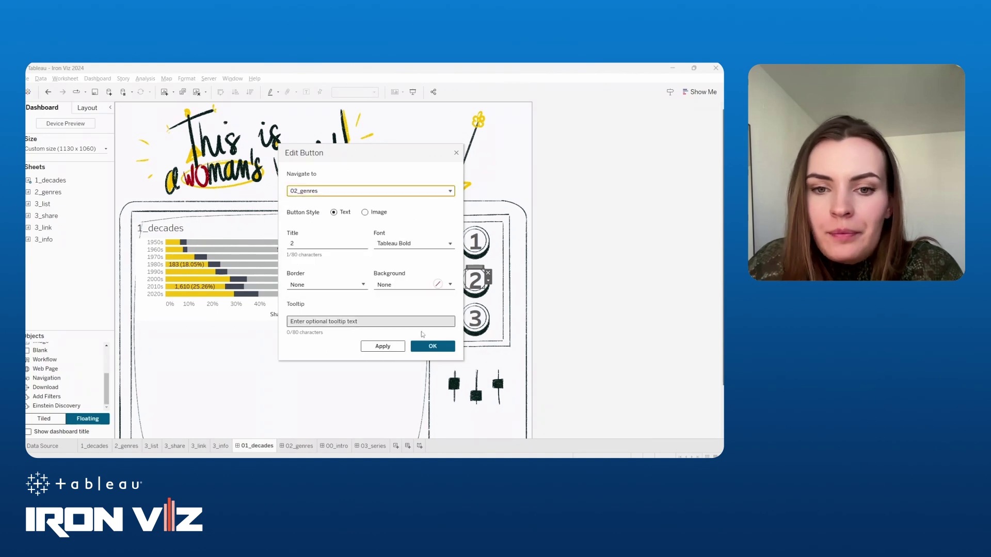
pyautogui.click(432, 345)
# Follow button 2 to the 02_genres dashboard and make its own button 2 navigate to 02_genres
pyautogui.keyDown('alt'); pyautogui.click(475, 280); pyautogui.keyUp('alt')
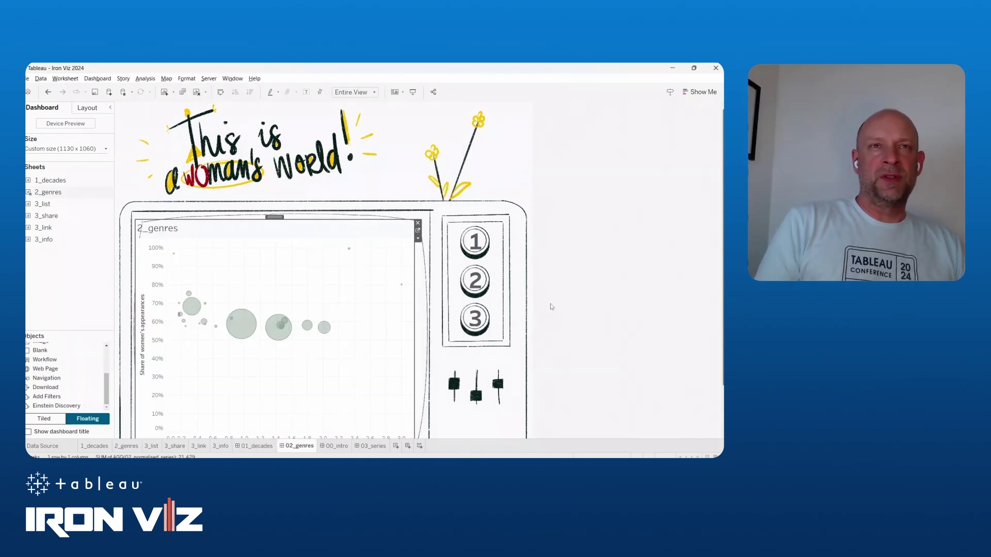
pyautogui.doubleClick(483, 283)
pyautogui.click(361, 191)
pyautogui.click(304, 253)
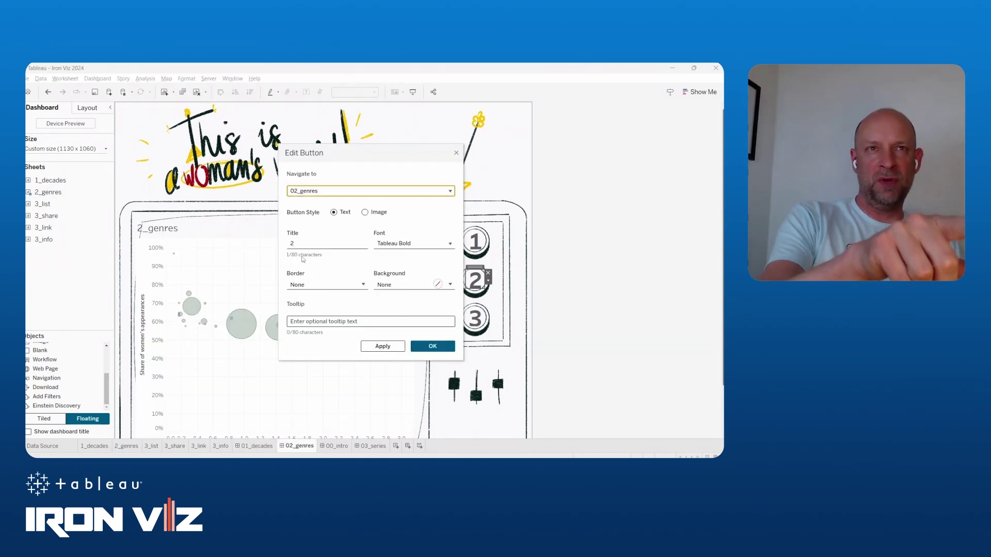
pyautogui.click(442, 348)
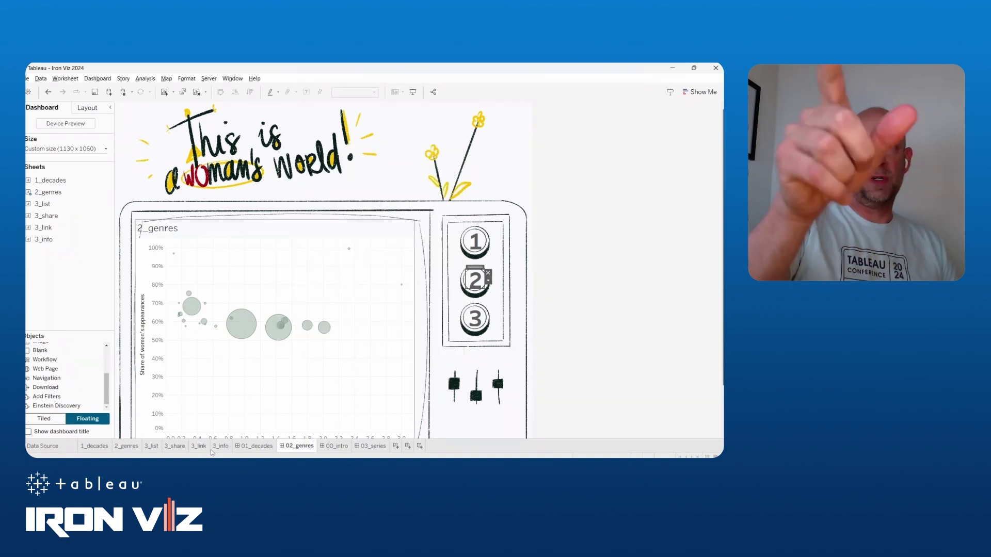
# Fix the end of the 02_share axis on the 3_share worksheet at 1
pyautogui.click(184, 447)
pyautogui.rightClick(340, 165)
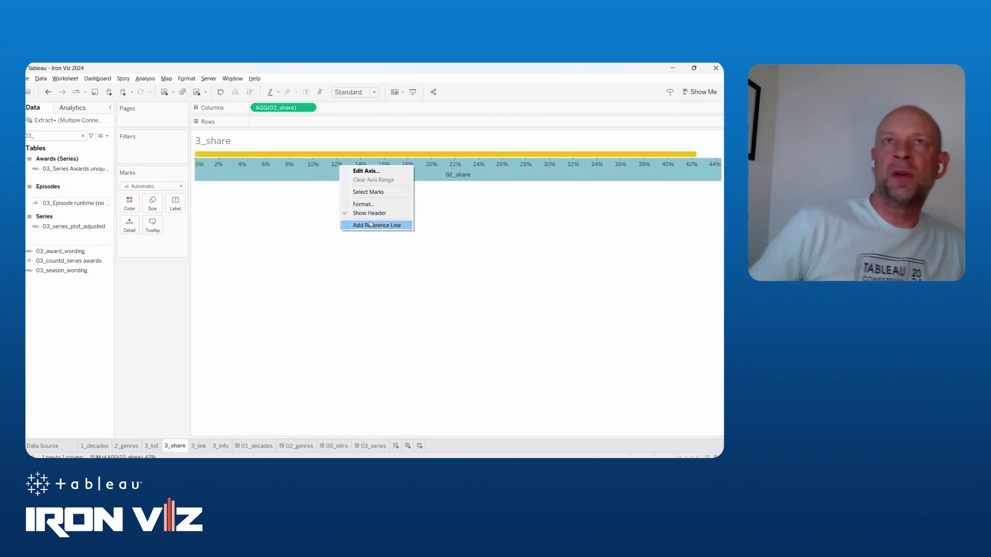
pyautogui.click(376, 226)
pyautogui.click(284, 192)
pyautogui.doubleClick(416, 224)
pyautogui.write('1')
pyautogui.click(468, 110)
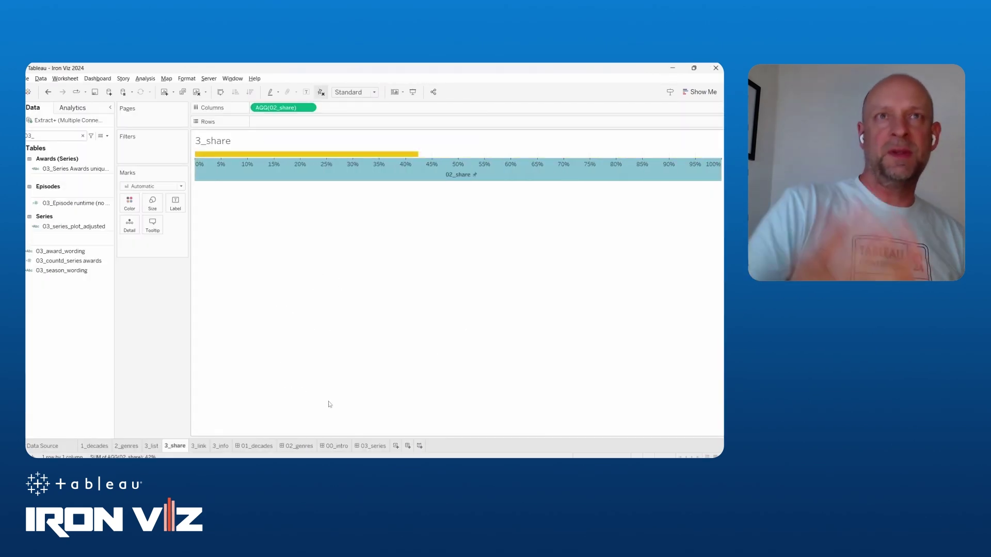
# Place the 3_list worksheet in the TV's side panel on the 03_series dashboard and fit it to the panel's width
pyautogui.click(256, 446)
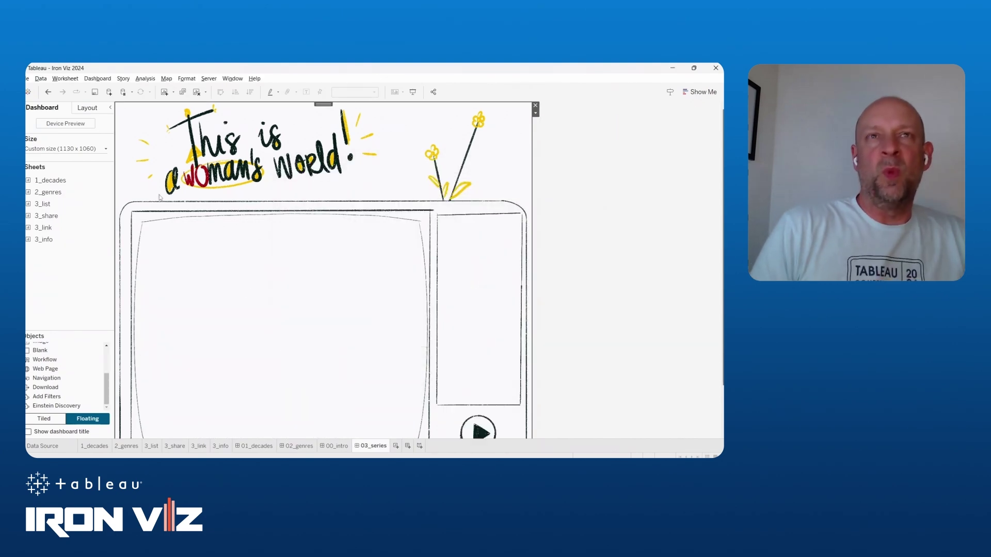
pyautogui.moveTo(51, 204); pyautogui.dragTo(439, 215)
pyautogui.moveTo(578, 327); pyautogui.dragTo(521, 404)
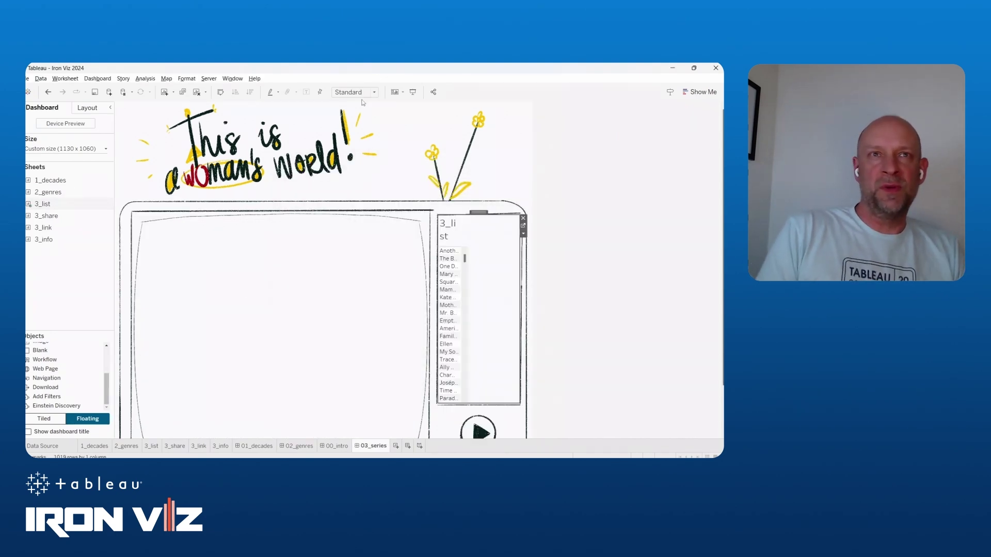
pyautogui.click(361, 93)
pyautogui.click(347, 110)
# Fill the TV screen with a vertical container holding a blank, 3_info and 3_share, with the 3_share title hidden
pyautogui.scroll(3, 67, 371)
pyautogui.moveTo(60, 350); pyautogui.dragTo(153, 230)
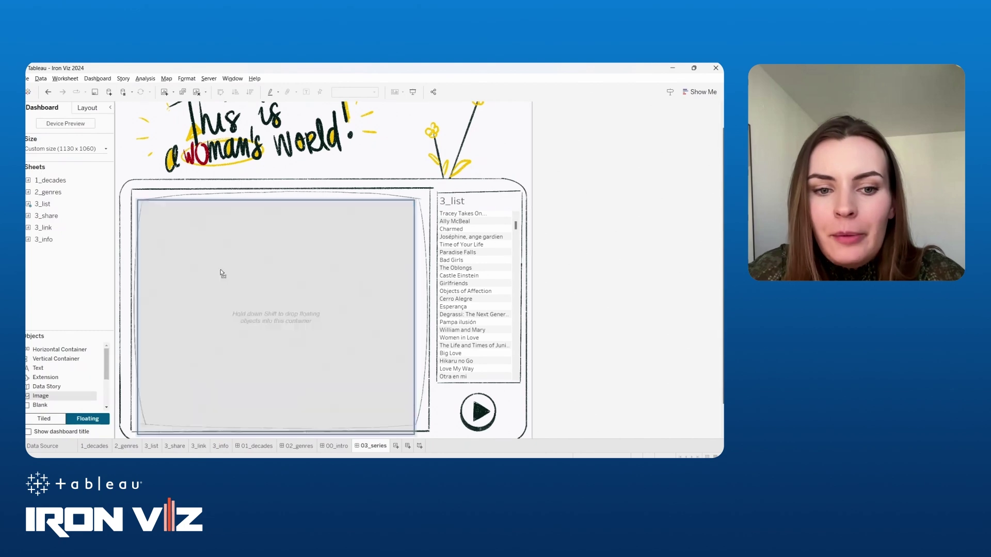
pyautogui.moveTo(43, 239); pyautogui.dragTo(239, 371)
pyautogui.rightClick(159, 391)
pyautogui.click(178, 421)
pyautogui.rightClick(233, 417)
pyautogui.click(235, 419)
# Set the height of the blank object above 3_info to 100 px
pyautogui.click(320, 309)
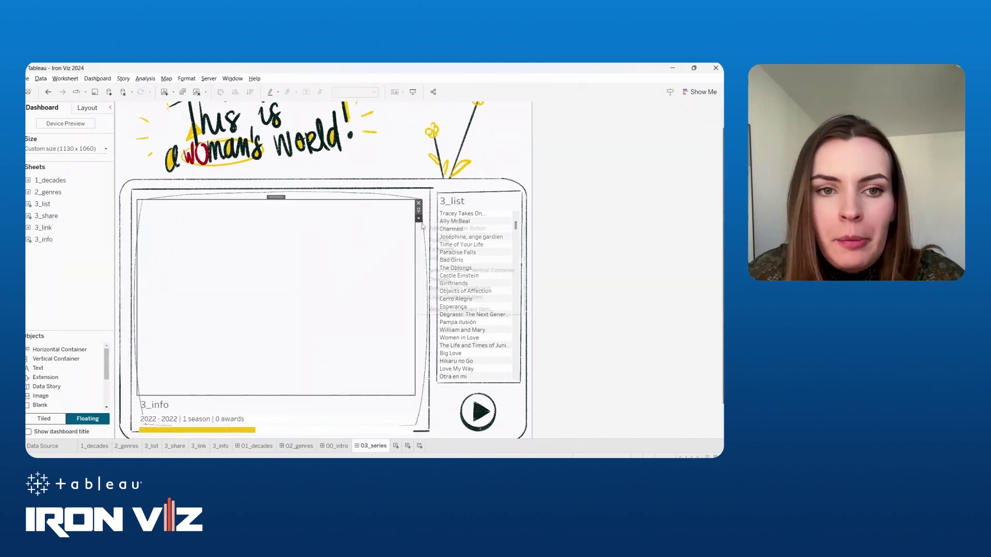
pyautogui.click(418, 218)
pyautogui.click(437, 260)
pyautogui.write('100')
pyautogui.press('Return')
# Hide the 3_info worksheet's title and set its height to 300 px
pyautogui.rightClick(155, 248)
pyautogui.click(184, 271)
pyautogui.click(419, 271)
pyautogui.click(447, 414)
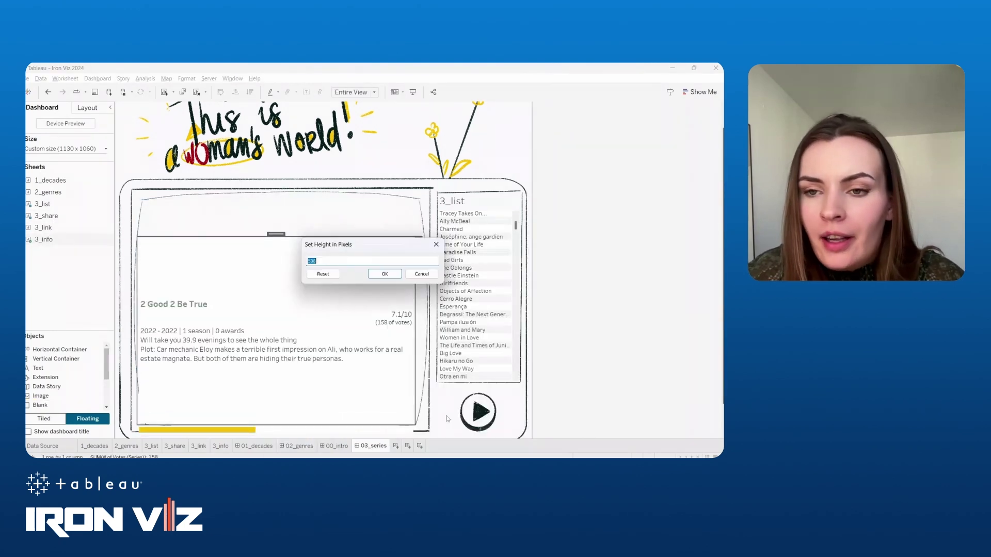
pyautogui.write('300')
pyautogui.press('Return')
# Set the 3_share worksheet's height to 100 px as given in instructions.txt and place the 3_link worksheet over the TV's play button
pyautogui.click(403, 364)
pyautogui.click(419, 382)
pyautogui.click(447, 415)
pyautogui.write('20')
pyautogui.press('Return')
pyautogui.moveTo(43, 228); pyautogui.dragTo(479, 410)
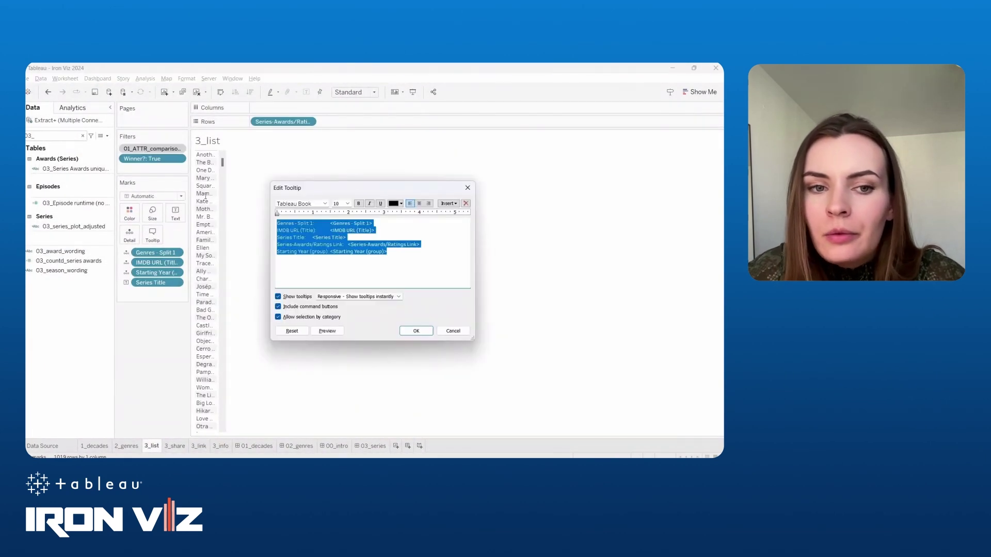
# Replace the 3_list worksheet's tooltip with the italic text "Click to see more details"
pyautogui.write('Click to see more details')
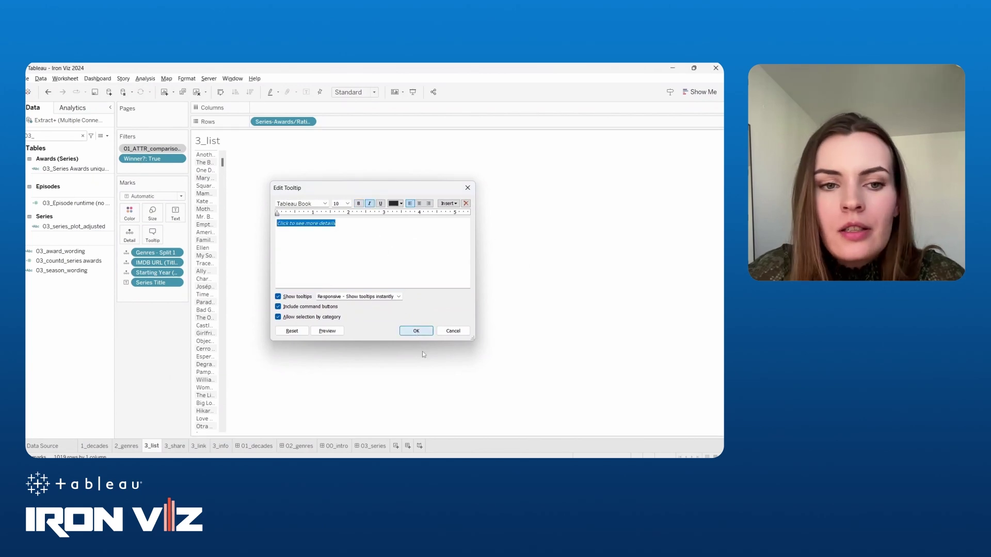
pyautogui.click(416, 331)
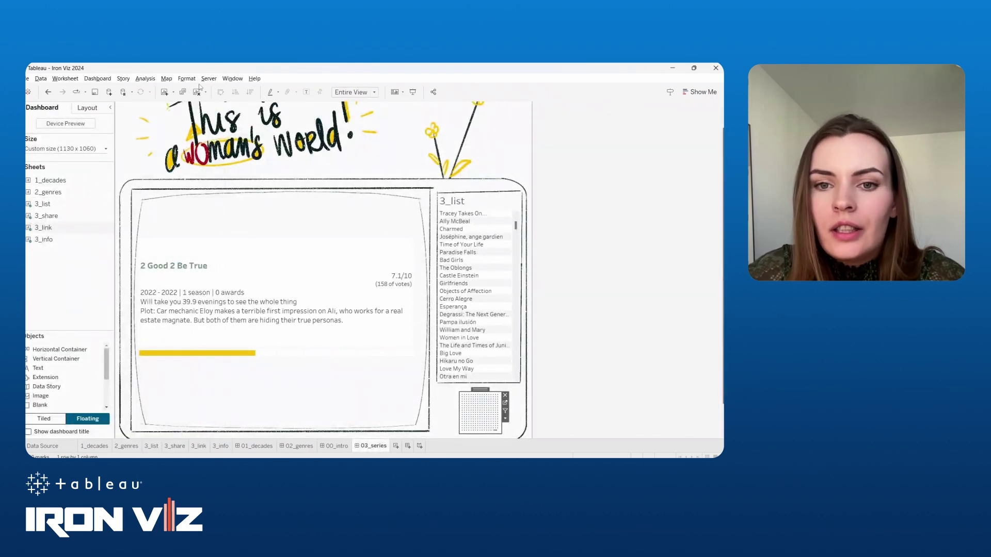
# Remove the worksheet shading from 3_link over the play button
pyautogui.click(186, 78)
pyautogui.click(199, 135)
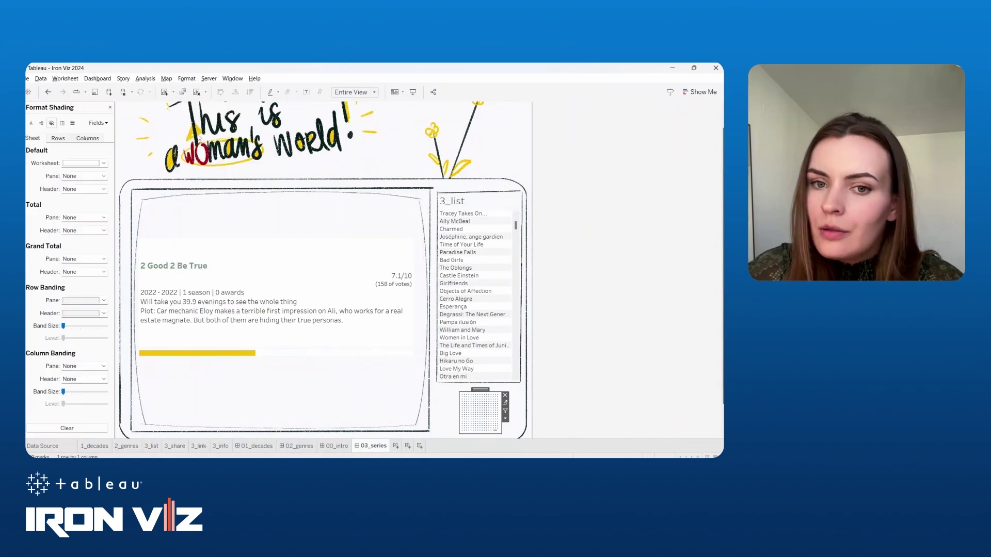
pyautogui.click(86, 165)
pyautogui.click(94, 174)
# Remove the worksheet shading from the 3_info and 3_share worksheets on the 03_series dashboard
pyautogui.click(337, 315)
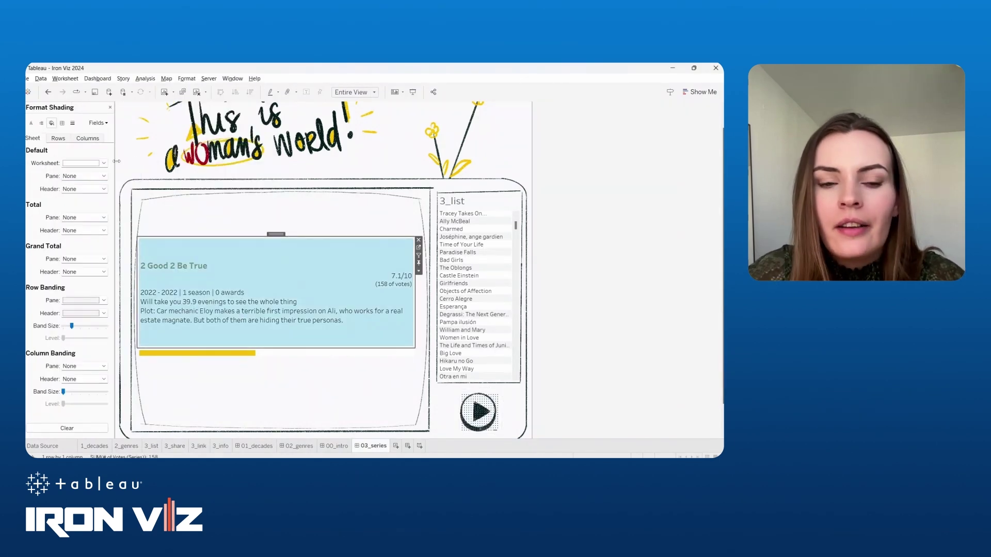
pyautogui.click(94, 163)
pyautogui.click(98, 174)
pyautogui.click(291, 368)
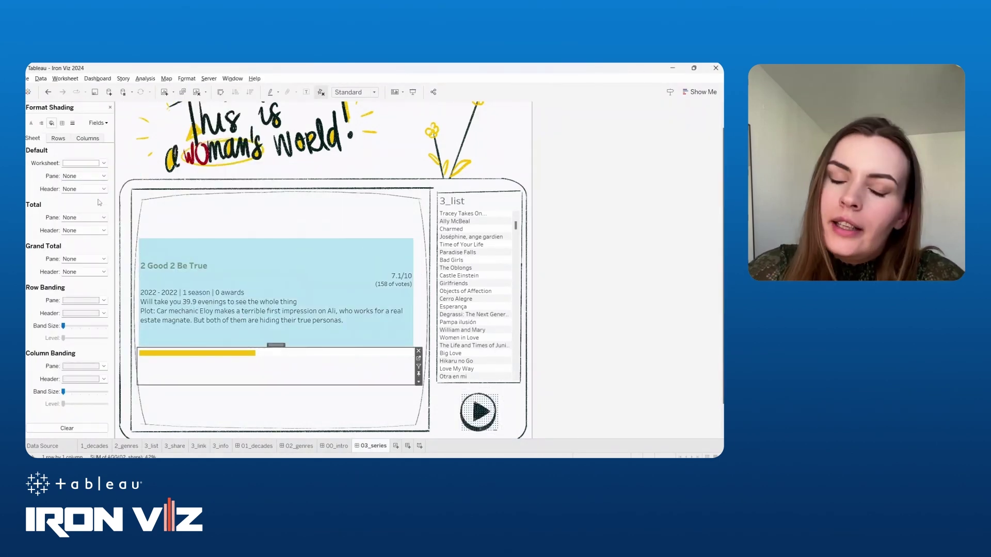
pyautogui.click(98, 163)
# Set the worksheet shading to None for 1_decades on the 01_decades dashboard and for 2_genres on the 02_genres dashboard
pyautogui.click(254, 446)
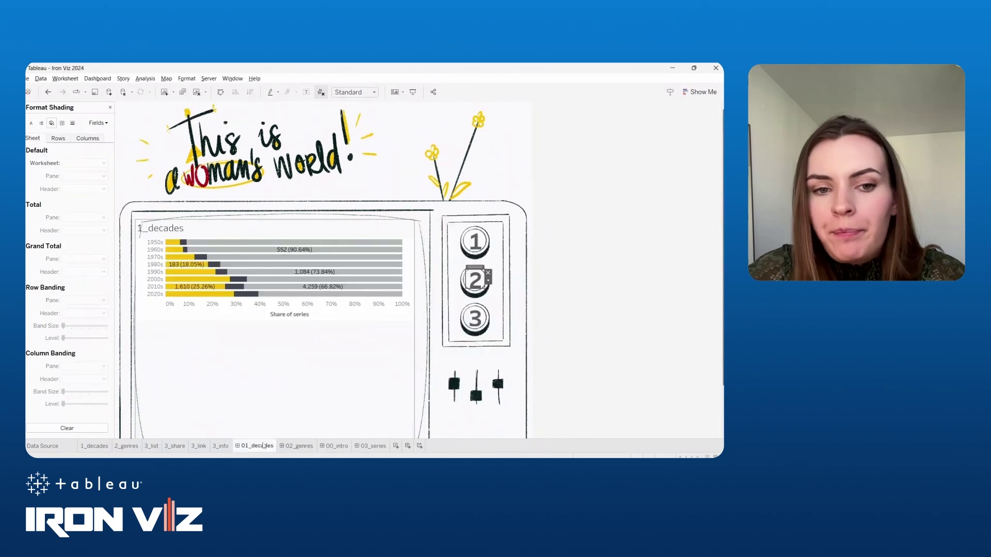
pyautogui.click(97, 164)
pyautogui.moveTo(273, 452)
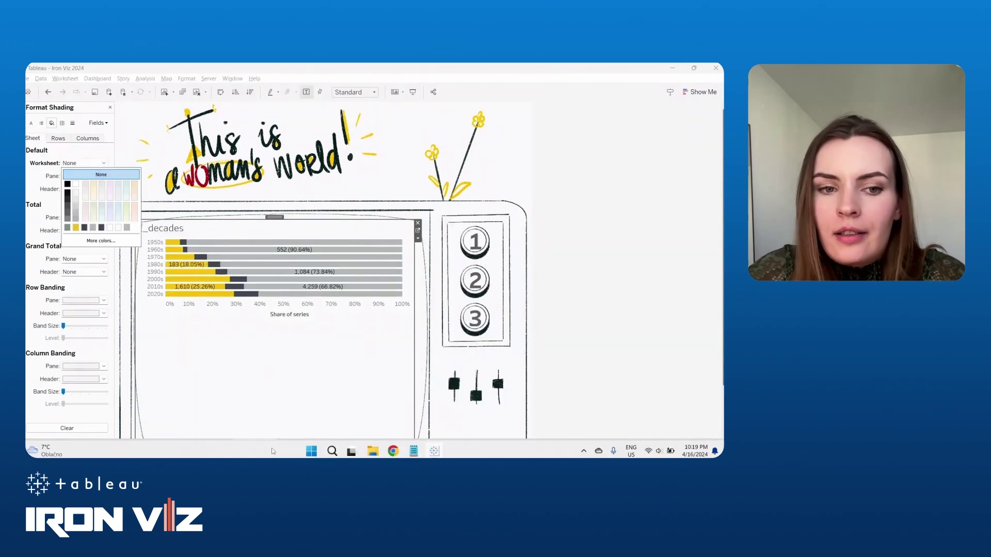
pyautogui.click(297, 446)
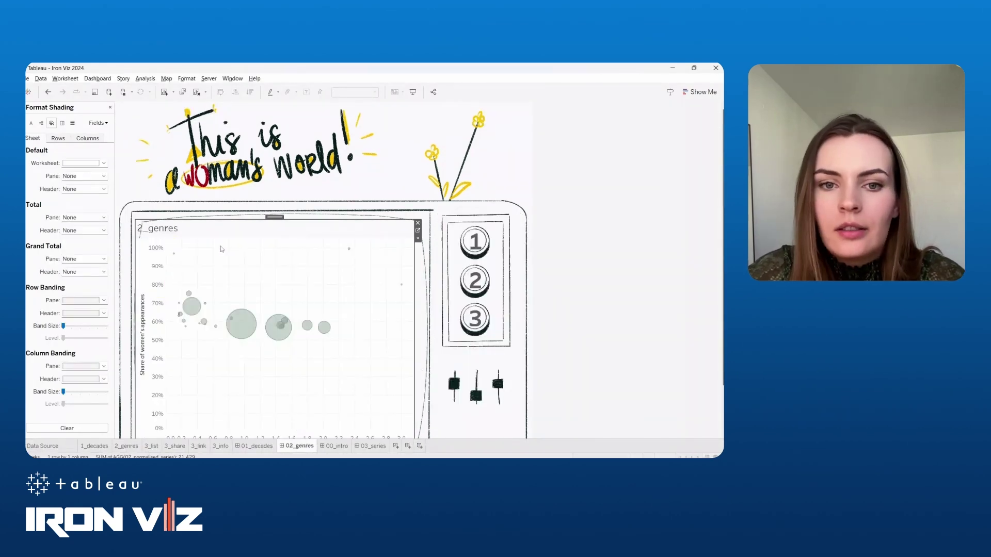
pyautogui.click(93, 165)
pyautogui.click(96, 174)
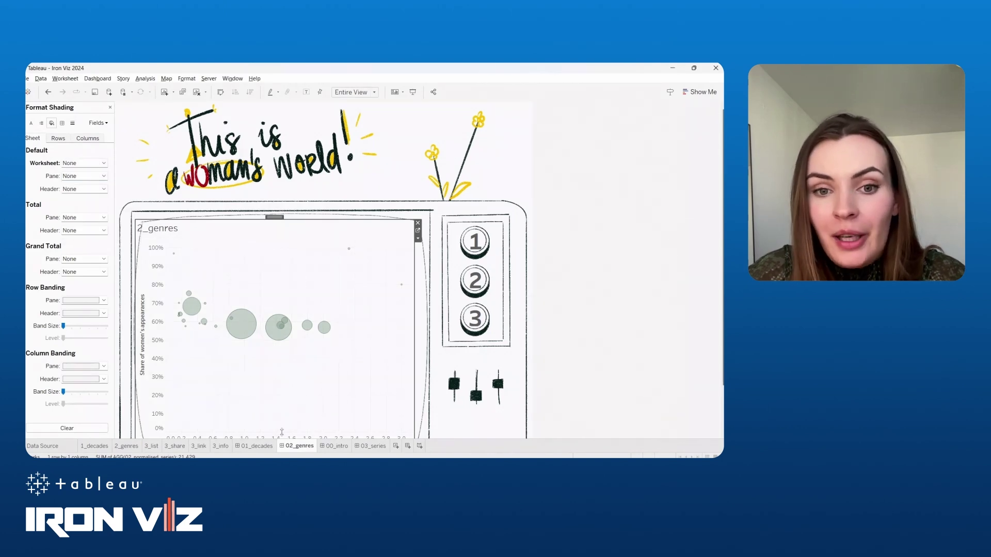
pyautogui.click(254, 446)
# Set the 3_share worksheet on the 03_series dashboard to fit the Entire View
pyautogui.click(370, 446)
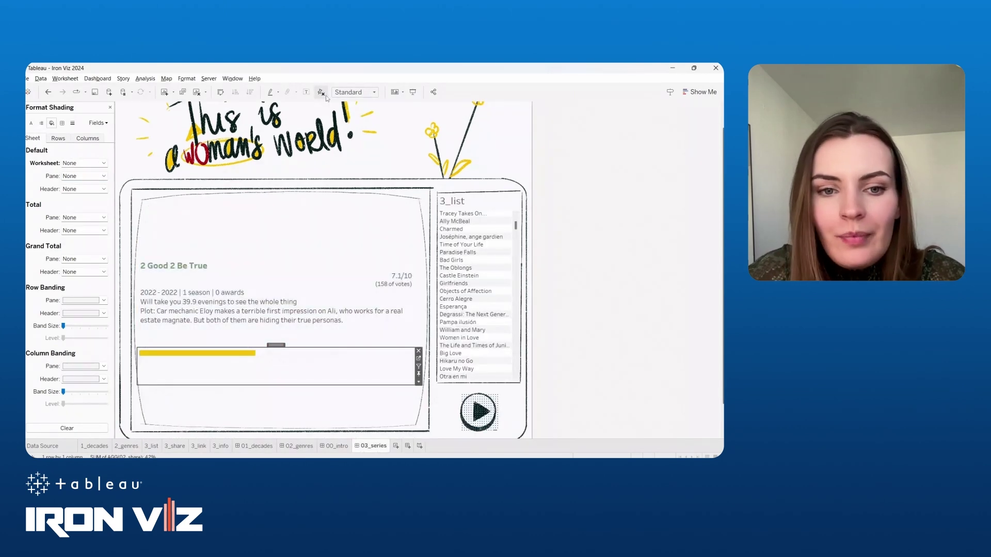
pyautogui.click(356, 91)
pyautogui.click(351, 126)
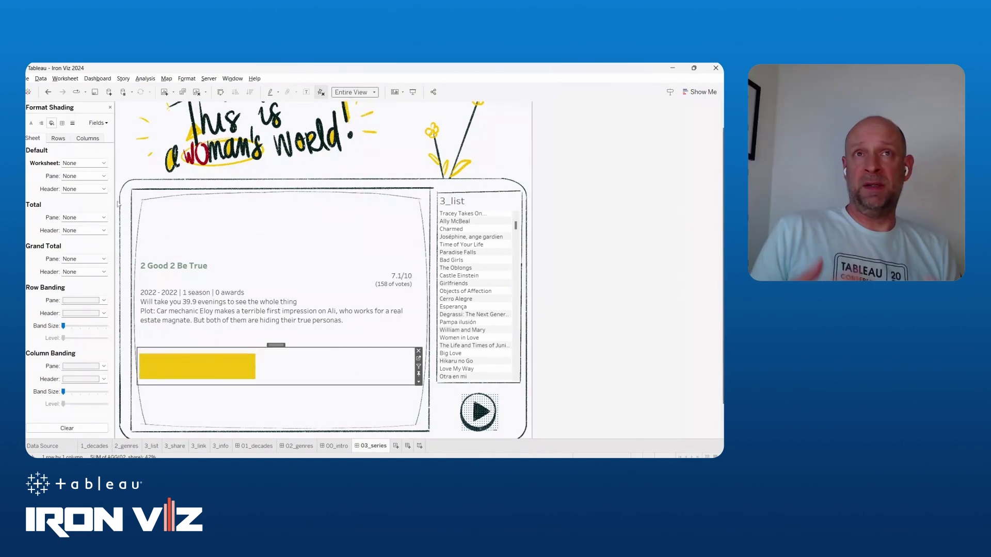
pyautogui.click(571, 286)
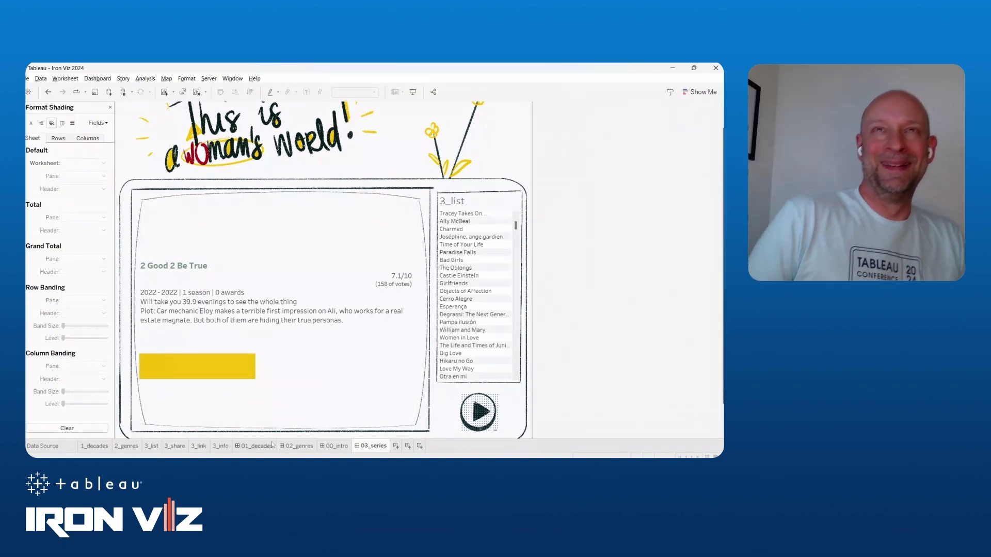
# Replace the 00_intro dashboard's background image with 0_intro from the backgrounds folder
pyautogui.hotkey('alt', 'Tab')
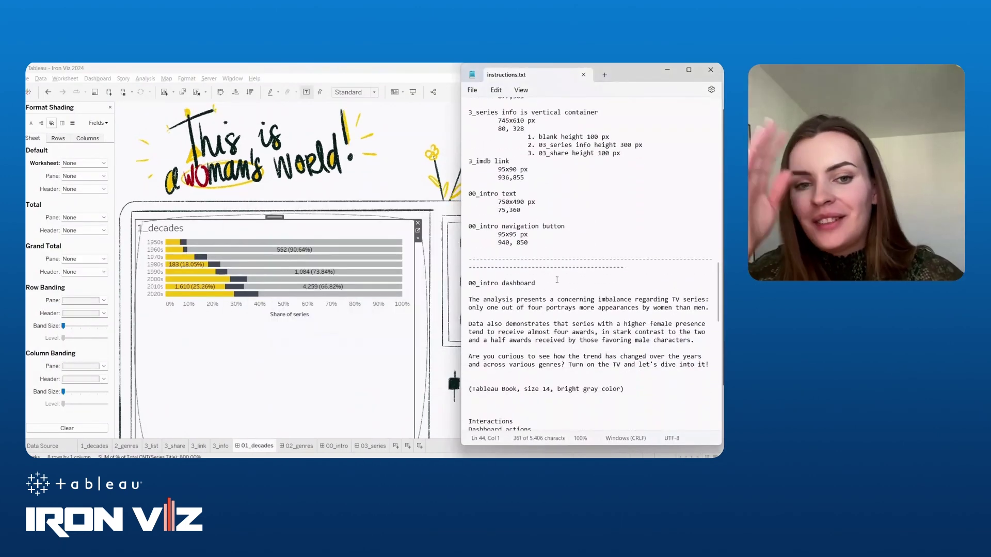
pyautogui.scroll(-2, 499, 334)
pyautogui.click(324, 447)
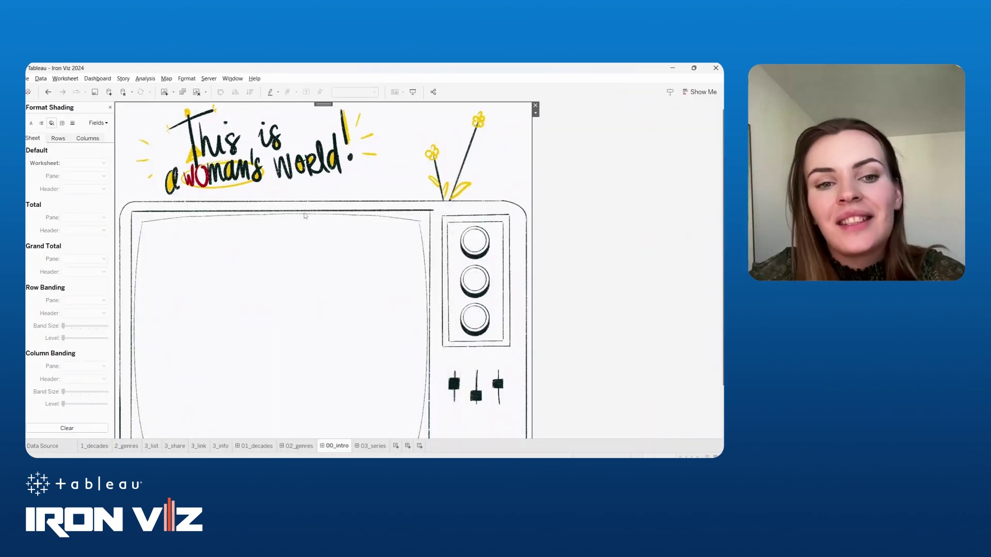
pyautogui.click(536, 113)
pyautogui.click(563, 122)
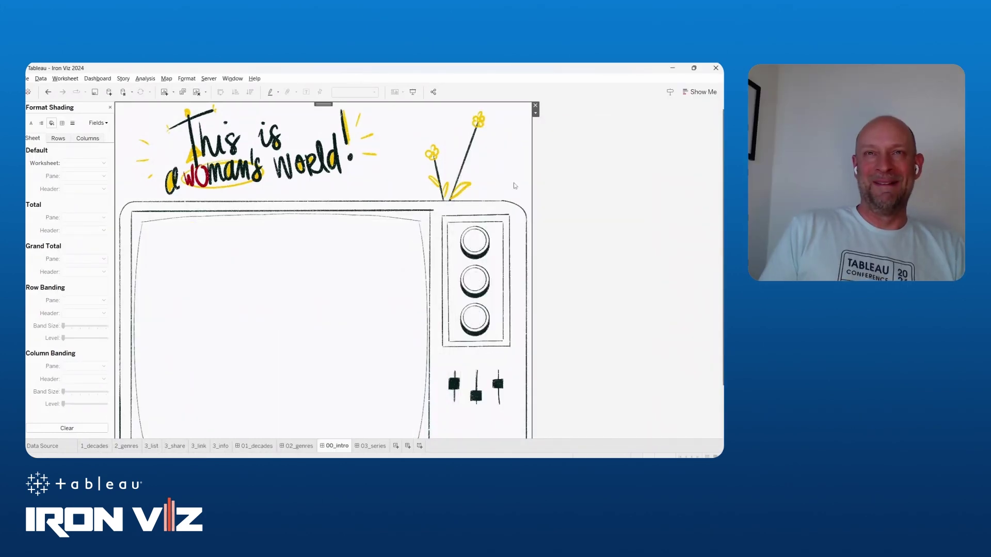
pyautogui.click(425, 209)
pyautogui.click(375, 241)
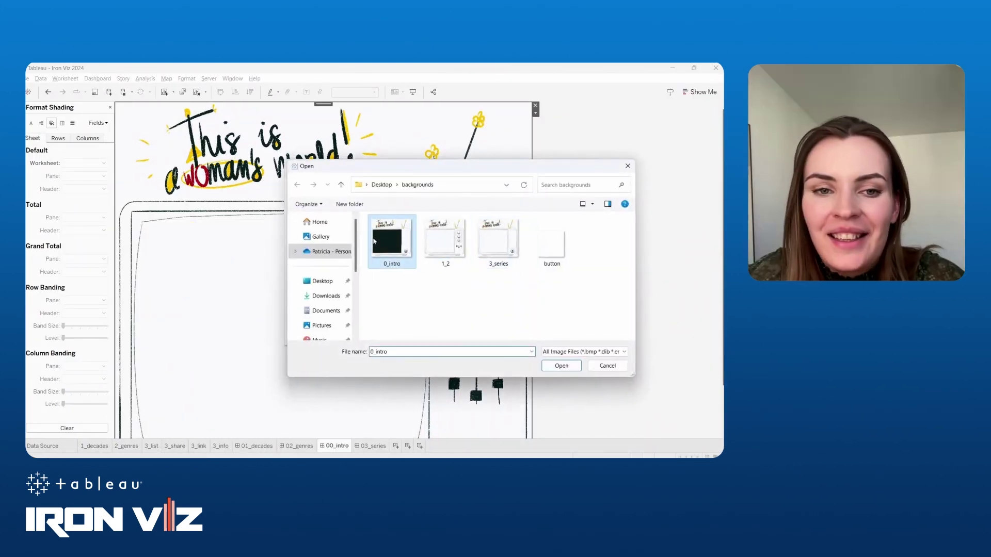
pyautogui.click(560, 367)
pyautogui.click(422, 331)
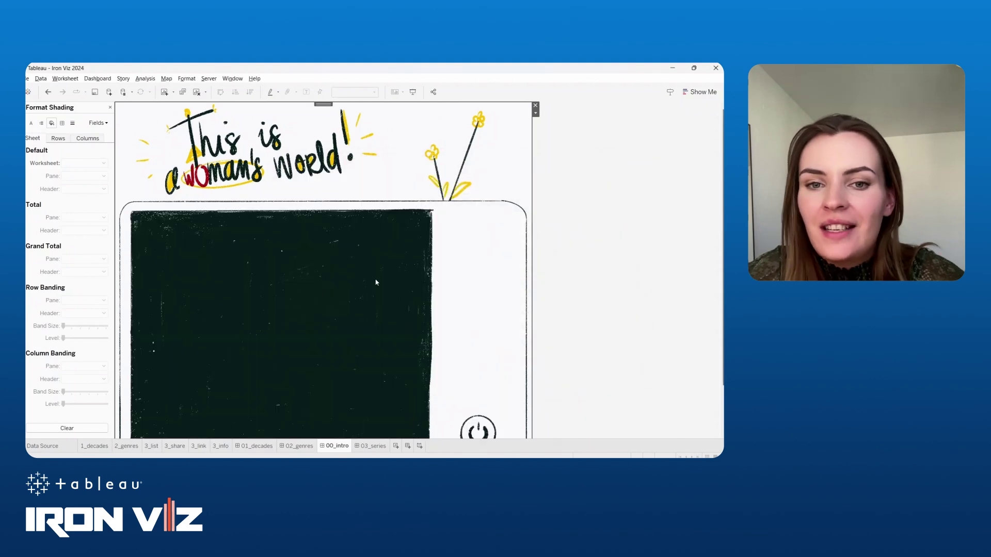
# Add a floating Navigation object to the 00_intro dashboard just above the TV's power button
pyautogui.click(110, 108)
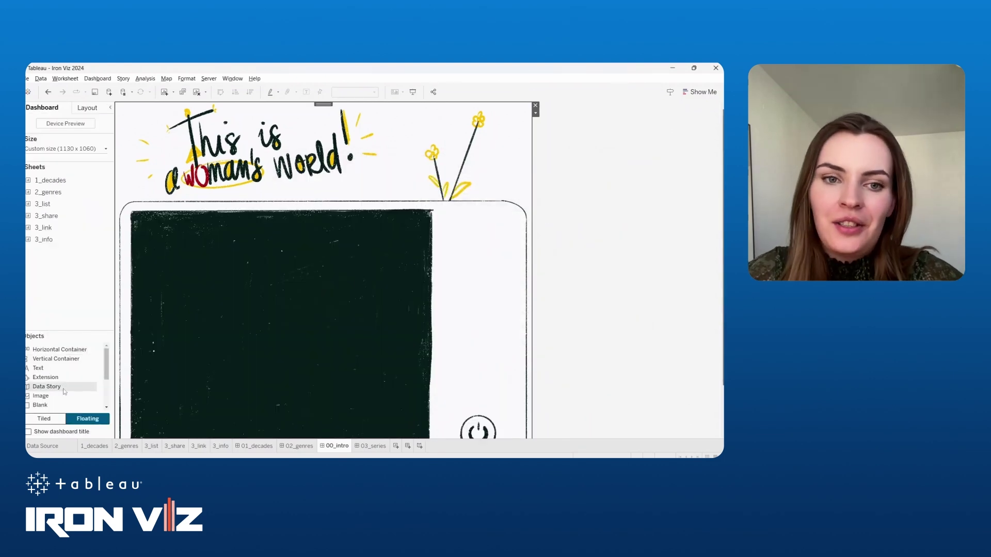
pyautogui.moveTo(46, 379); pyautogui.dragTo(454, 401)
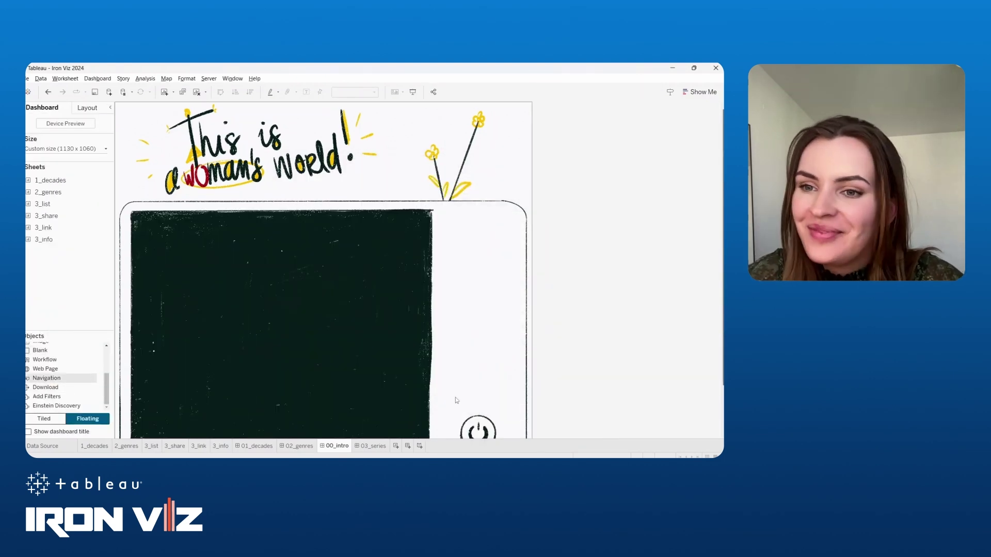
pyautogui.scroll(-1, 528, 368)
# Configure the navigation button with the image button.png and 01_decades as its target, and fit it over the TV's power button
pyautogui.doubleClick(486, 381)
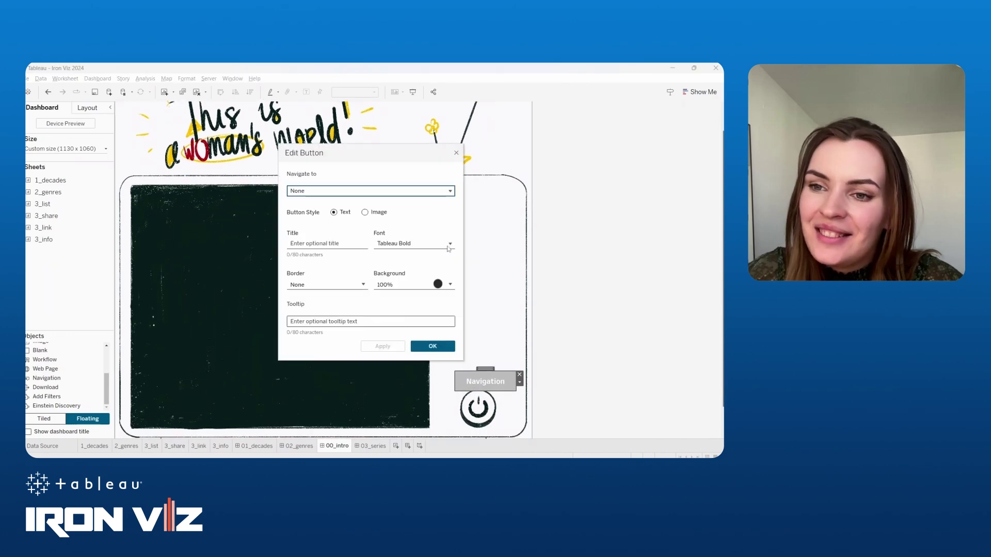
pyautogui.click(365, 212)
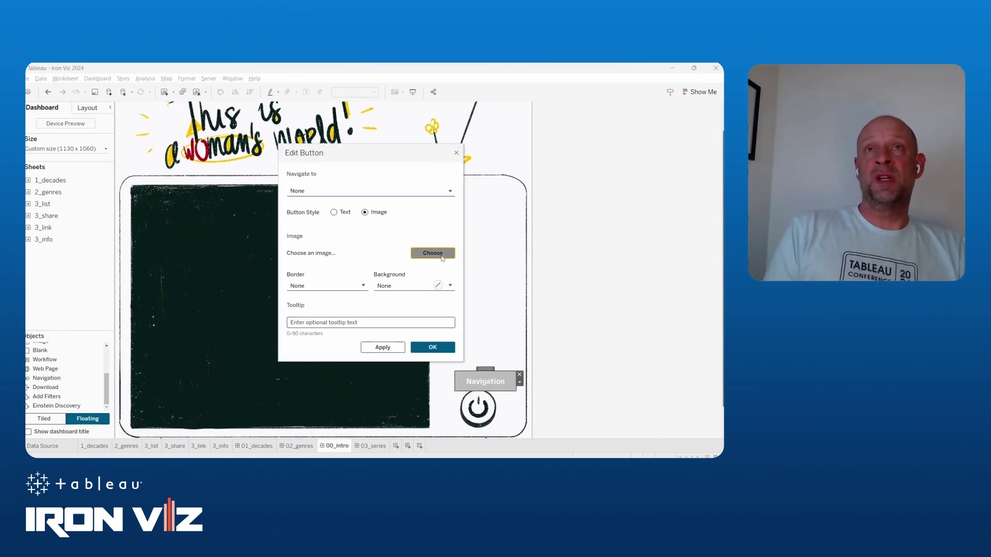
pyautogui.click(432, 253)
pyautogui.click(543, 222)
pyautogui.click(557, 348)
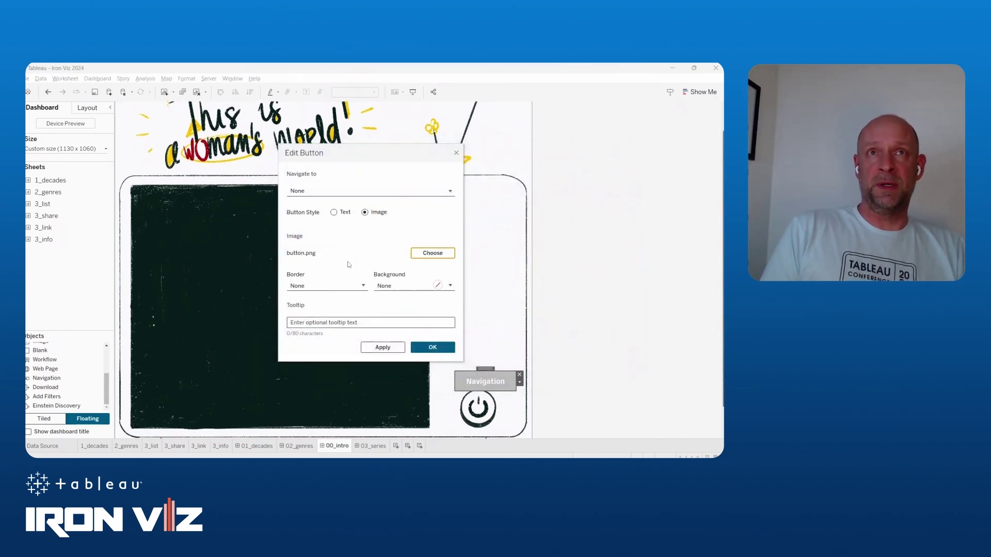
pyautogui.click(335, 193)
pyautogui.click(329, 239)
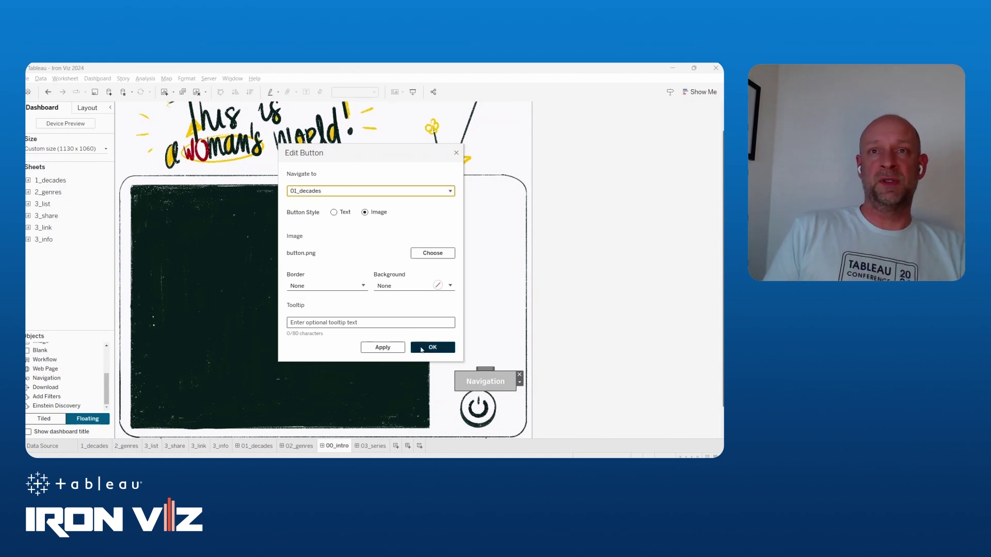
pyautogui.click(422, 348)
pyautogui.moveTo(459, 372); pyautogui.dragTo(476, 386)
pyautogui.moveTo(498, 428); pyautogui.dragTo(496, 426)
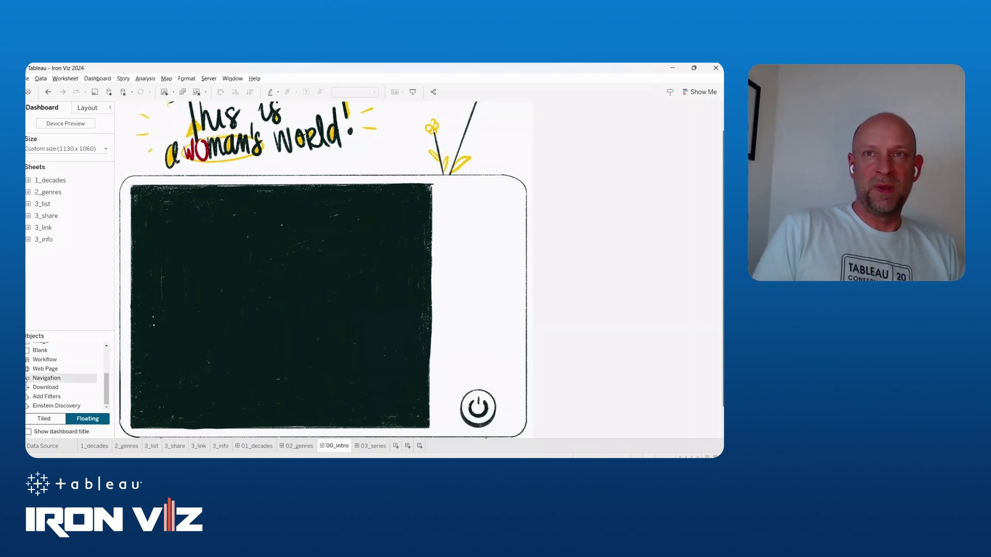
# Copy the three intro paragraphs listed under 00_intro dashboard in instructions.txt
pyautogui.hotkey('alt', 'Tab')
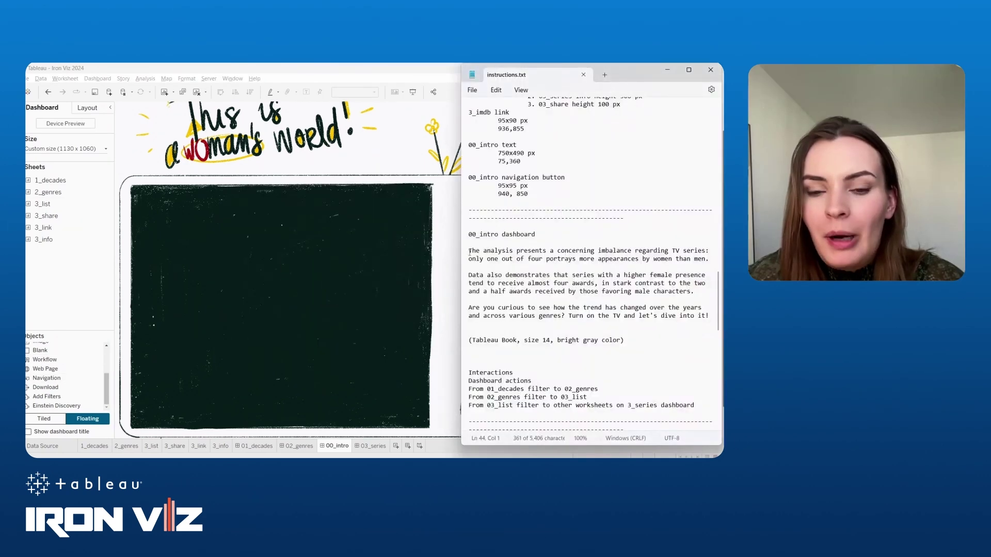
pyautogui.moveTo(467, 251); pyautogui.dragTo(468, 323)
pyautogui.hotkey('ctrl', 'c')
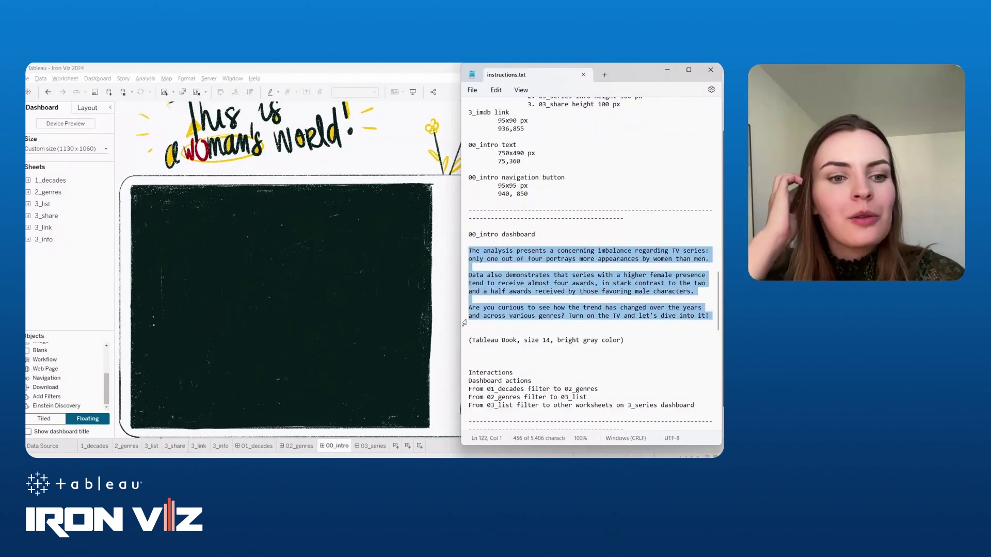
# Add a floating Text object on the dark TV screen and paste the copied intro paragraphs into it
pyautogui.click(271, 308)
pyautogui.scroll(1, 53, 369)
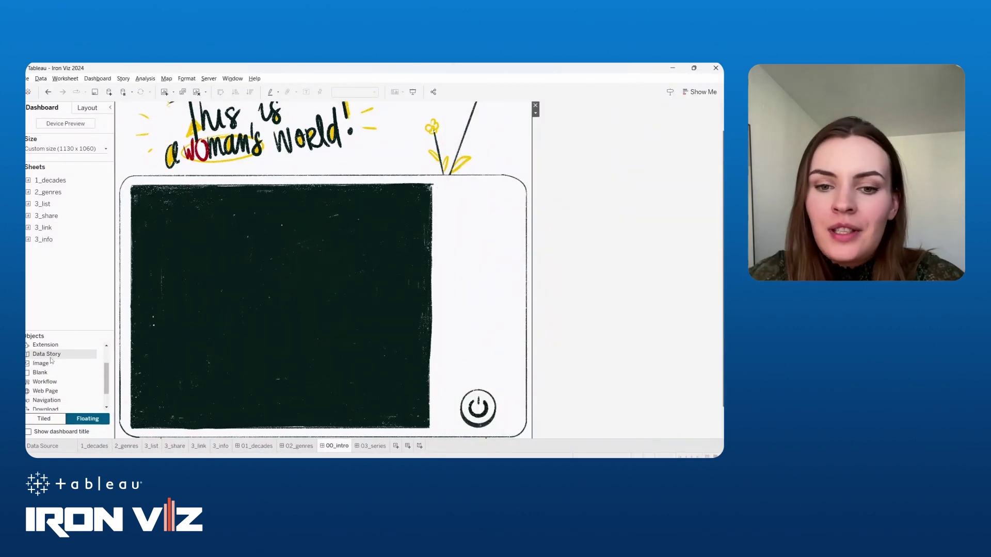
pyautogui.scroll(2, 54, 399)
pyautogui.scroll(2, 51, 377)
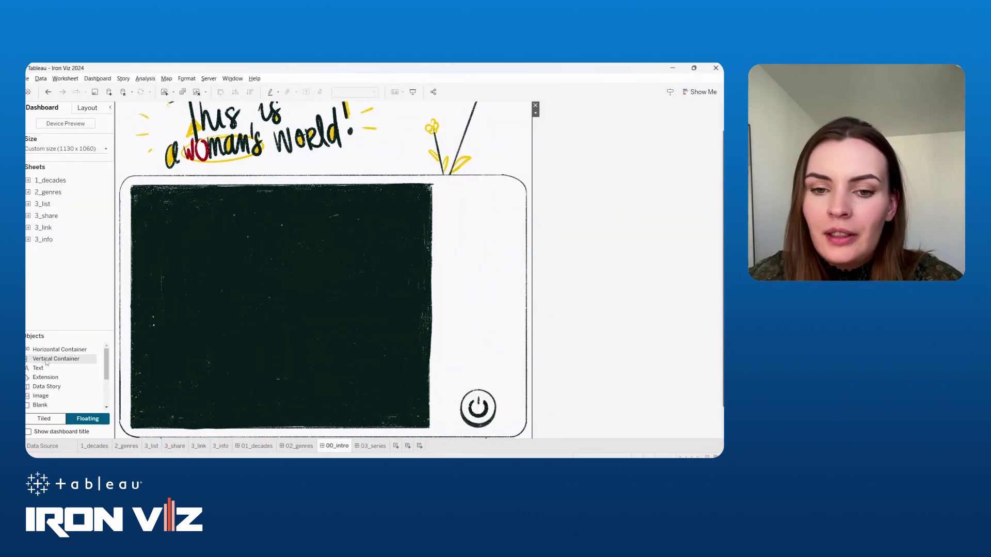
pyautogui.moveTo(38, 368); pyautogui.dragTo(146, 206)
pyautogui.hotkey('ctrl', 'v')
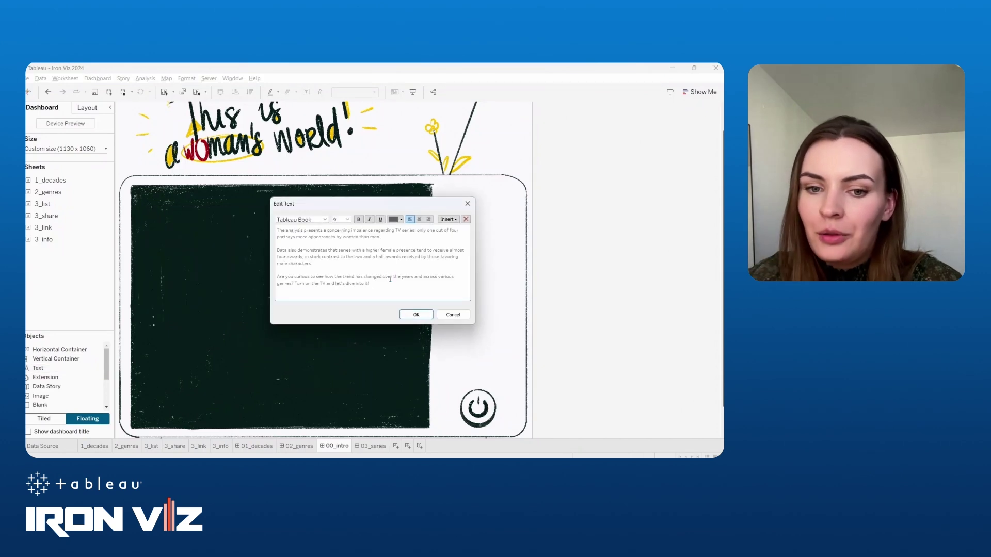
# Format the whole intro text in size 14 with a bright gray colour
pyautogui.moveTo(391, 279); pyautogui.dragTo(385, 282)
pyautogui.hotkey('ctrl', 'a')
pyautogui.click(348, 219)
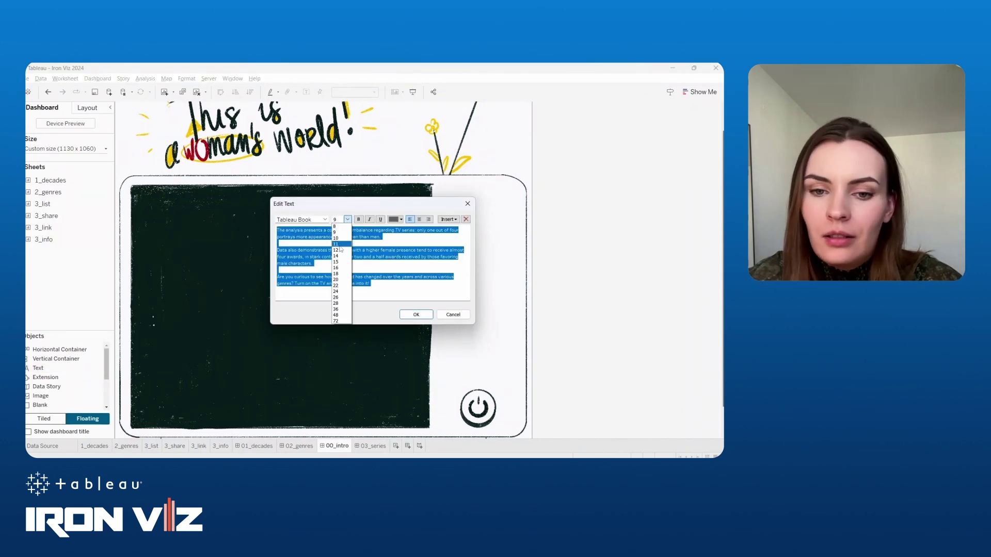
pyautogui.click(339, 256)
pyautogui.click(401, 219)
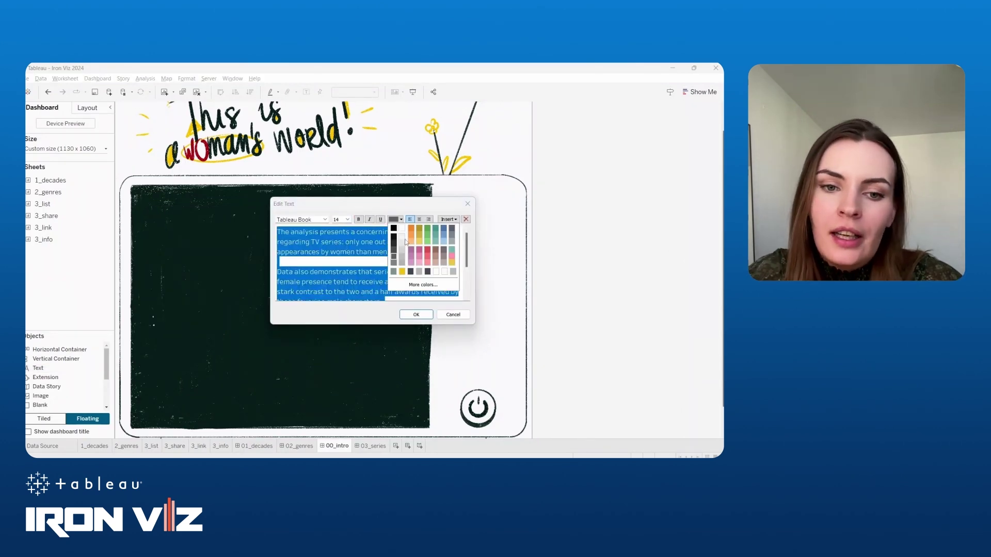
pyautogui.click(402, 229)
pyautogui.click(412, 315)
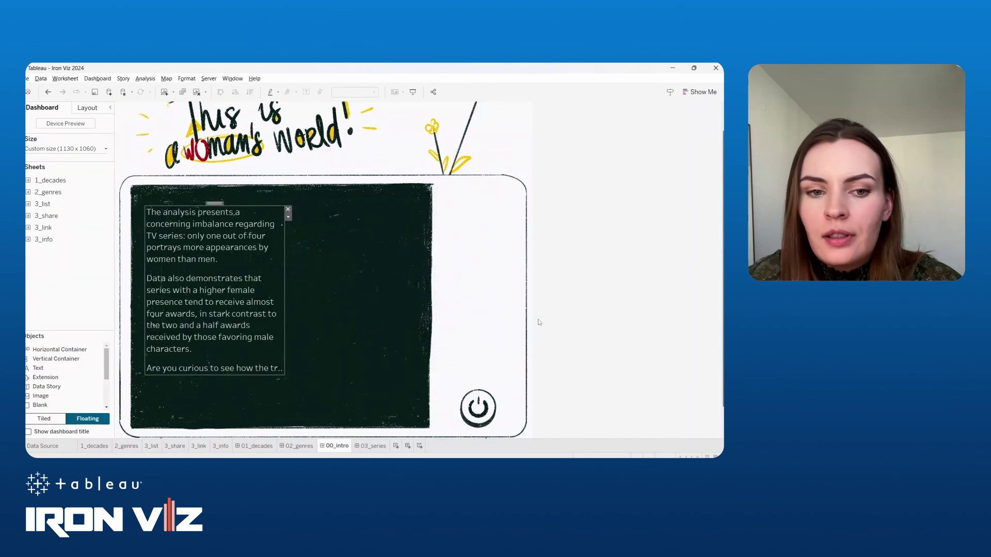
# Copy the 1_decades worksheet title lines from the worksheet titles section of instructions.txt
pyautogui.hotkey('alt', 'Tab')
pyautogui.scroll(-10, 516, 299)
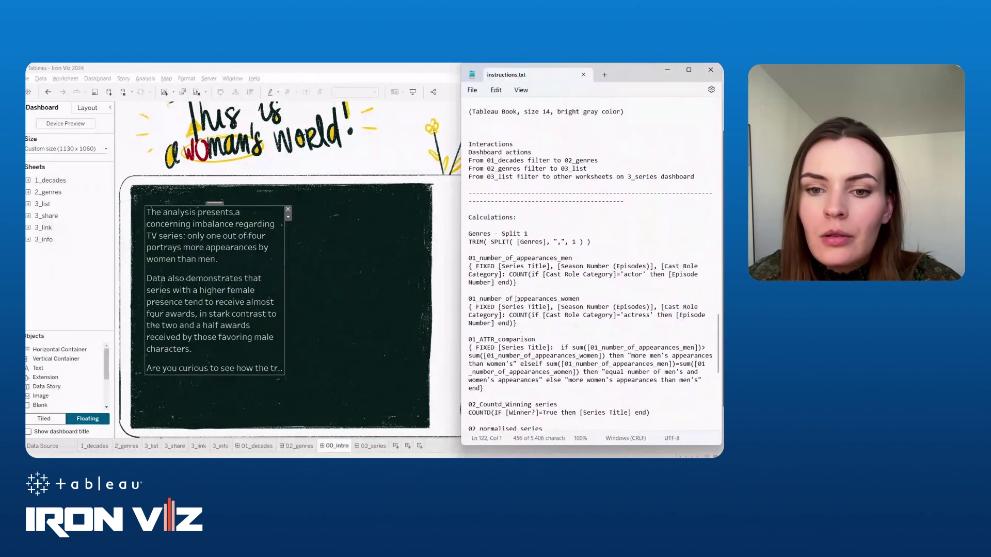
pyautogui.scroll(-15, 516, 298)
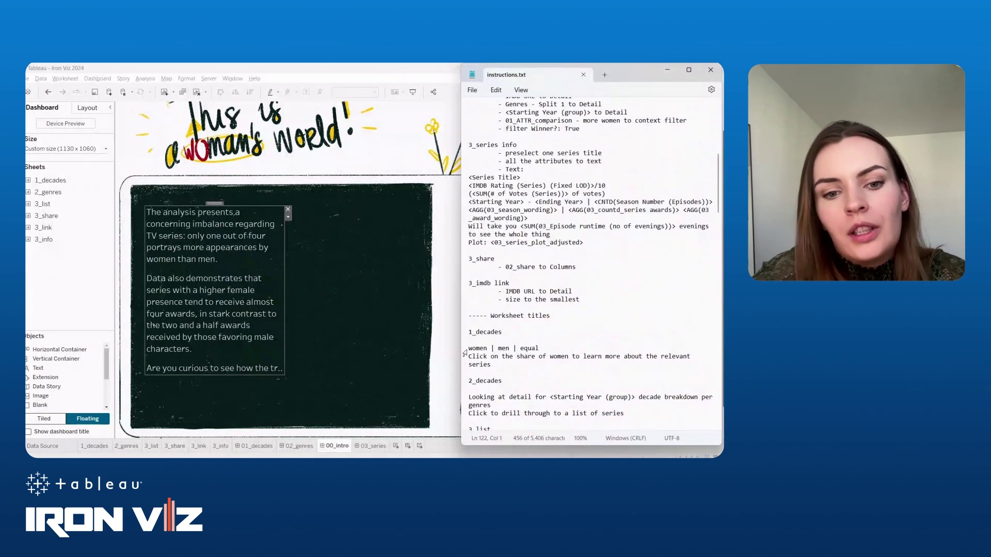
pyautogui.moveTo(464, 353); pyautogui.dragTo(472, 369)
pyautogui.hotkey('ctrl', 'c')
# Replace the 1_decades worksheet's title with the copied lines and set the "Click on the share of women" line to size 10
pyautogui.click(253, 446)
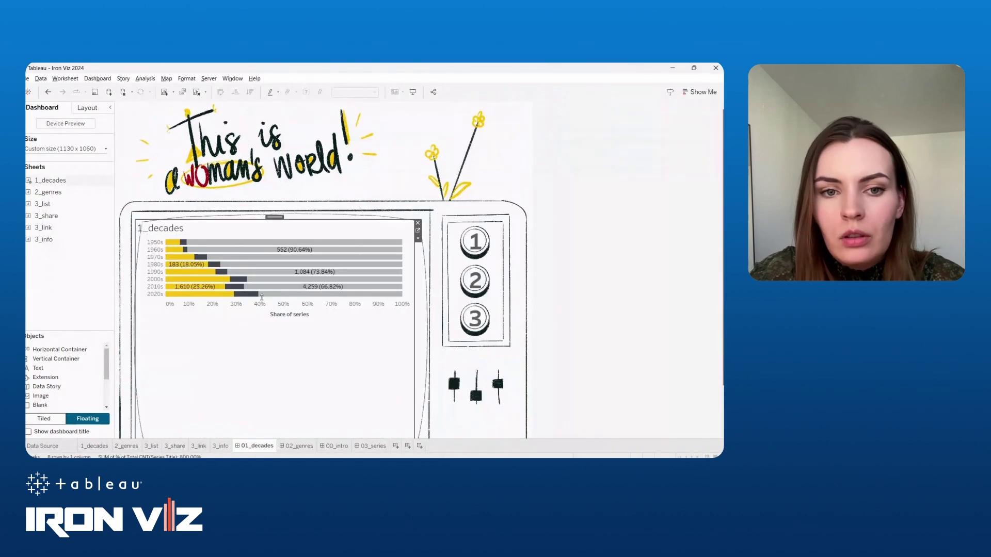
pyautogui.doubleClick(262, 230)
pyautogui.hotkey('ctrl', 'v')
pyautogui.moveTo(327, 252); pyautogui.dragTo(276, 242)
pyautogui.click(347, 220)
pyautogui.click(339, 240)
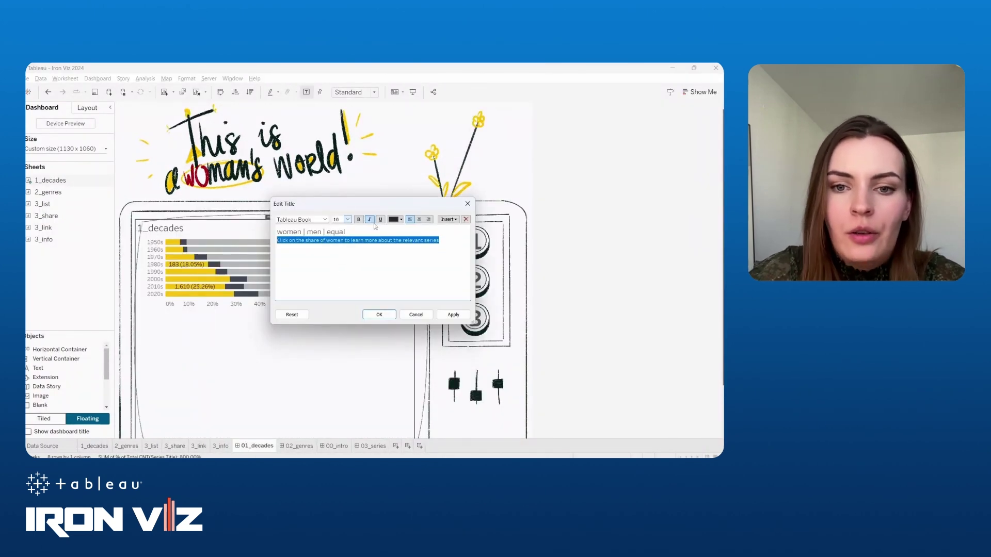
# Make the title line "women | men | equal" bold in size 14 and colour the word "women" yellow
pyautogui.click(401, 220)
pyautogui.moveTo(345, 232); pyautogui.dragTo(277, 231)
pyautogui.click(393, 232)
pyautogui.click(400, 219)
pyautogui.click(405, 271)
# Colour the title words "men" and "equal" with the matching bar colours sampled from the decades chart and apply the title
pyautogui.doubleClick(314, 231)
pyautogui.click(401, 220)
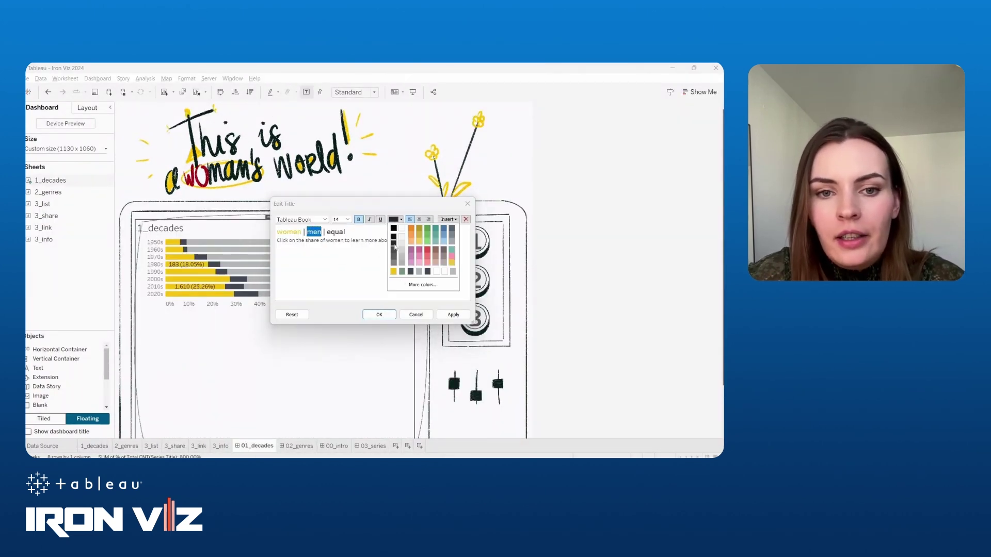
pyautogui.click(423, 285)
pyautogui.click(298, 334)
pyautogui.doubleClick(336, 232)
pyautogui.click(401, 219)
pyautogui.click(405, 285)
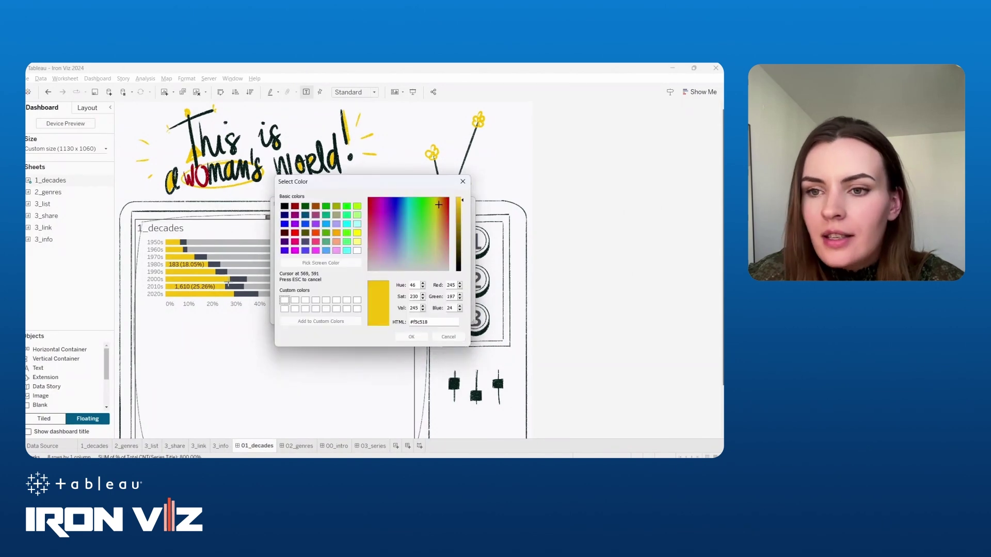
pyautogui.click(299, 334)
pyautogui.click(379, 314)
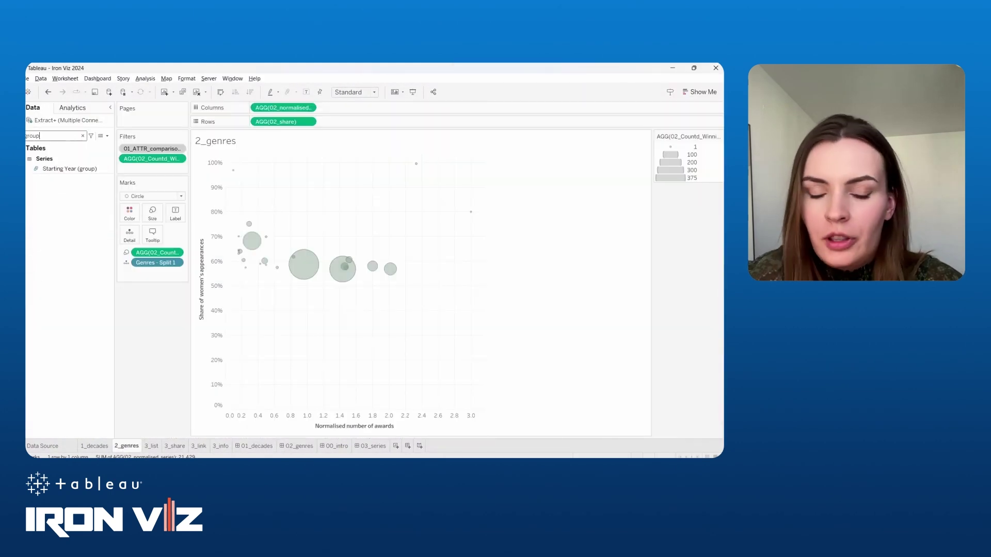
# Add the Starting Year (group) field to the detail of the 2_genres worksheet
pyautogui.moveTo(69, 169); pyautogui.dragTo(364, 203)
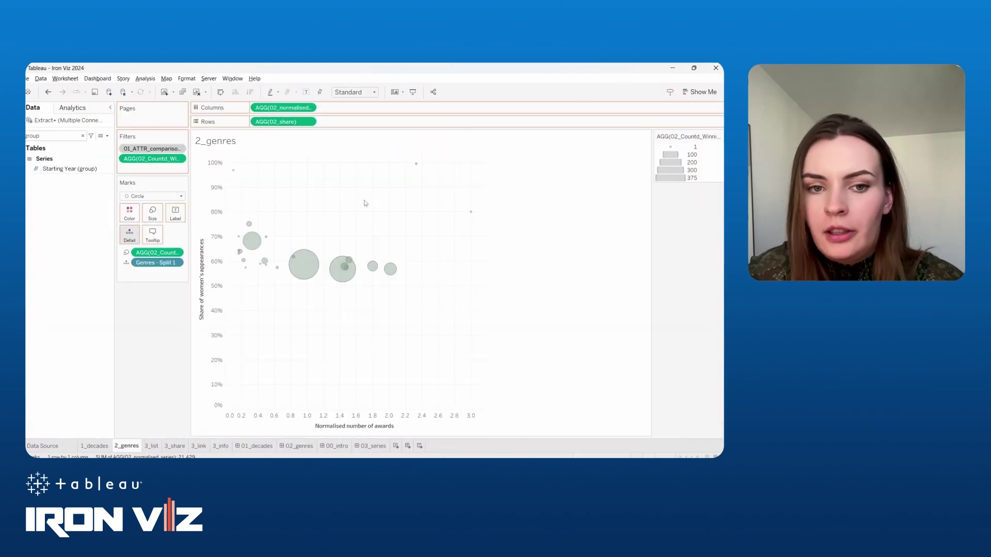
# Retitle 2_genres "Looking at detail for <Starting Year (group)> decade breakdown per genres / Click to drill through to a list of series" in size 14
pyautogui.doubleClick(224, 144)
pyautogui.write('Looking at detail for <Starting Year (group)> decade breakdown per genres Click to drill through to a list of series')
pyautogui.hotkey('ctrl', 'a')
pyautogui.click(347, 219)
pyautogui.click(340, 267)
# Reduce the font size of the 2_genres title's closing "Click to drill through to a list of series" line and apply the title
pyautogui.moveTo(401, 252); pyautogui.dragTo(236, 240)
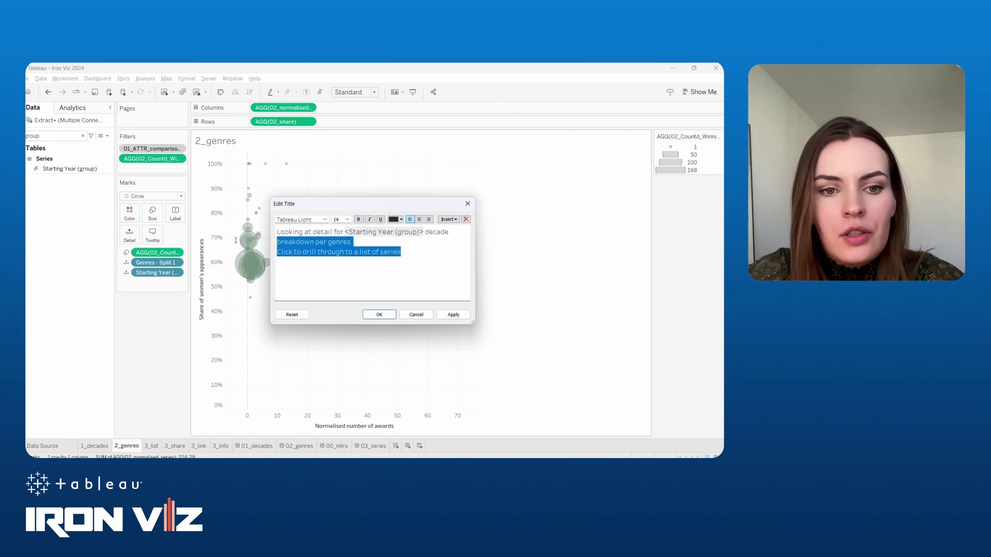
pyautogui.click(347, 220)
pyautogui.click(379, 314)
# Retitle 3_list "List of Series released in <Starting Year (group)> decade in <Genres - Split 1> genre / Click the Series Title to see details" in size 10
pyautogui.click(370, 446)
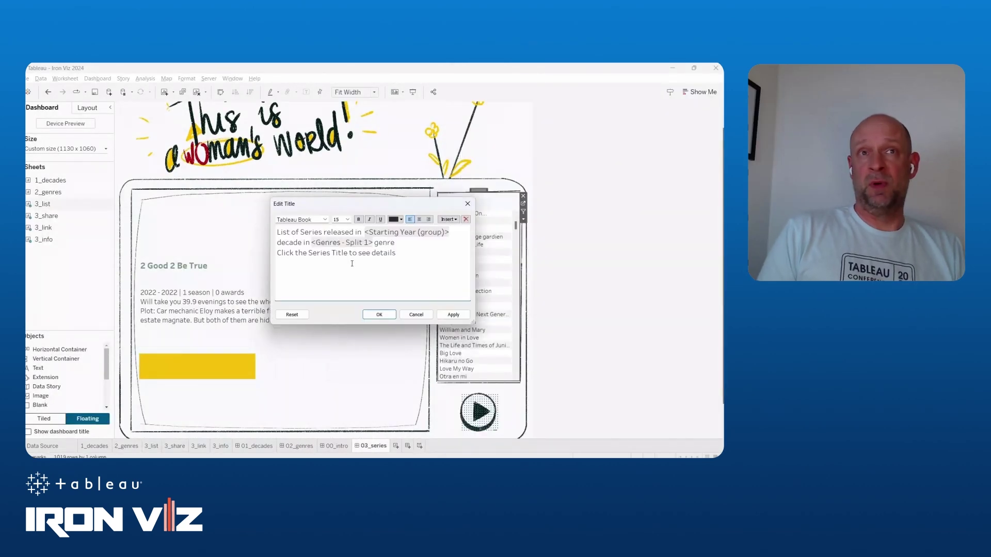
pyautogui.hotkey('ctrl', 'a')
pyautogui.click(348, 220)
pyautogui.click(340, 243)
pyautogui.click(379, 315)
# Make the "Click the Series Title to see details" line of the 3_list title smaller than the rest
pyautogui.doubleClick(481, 211)
pyautogui.moveTo(360, 244); pyautogui.dragTo(277, 244)
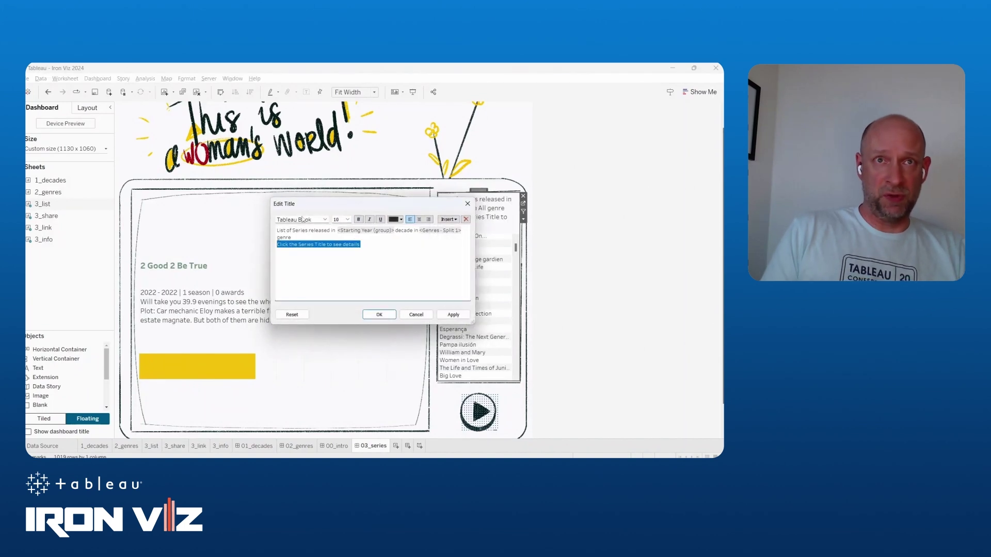
pyautogui.click(347, 219)
pyautogui.click(340, 227)
pyautogui.click(413, 314)
# Switch to instructions.txt and check the listed worksheet sizes and positions against the 03_series layout
pyautogui.hotkey('alt', 'Tab')
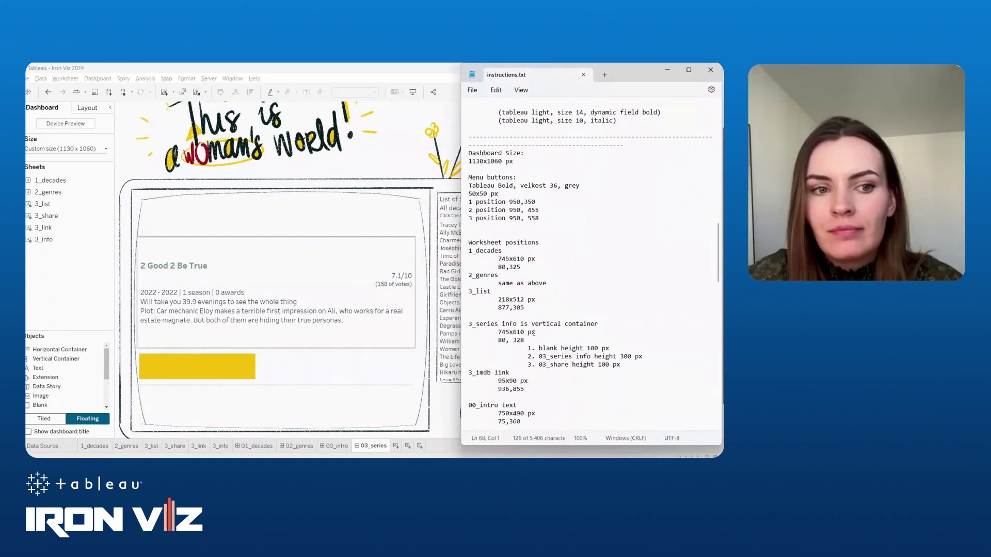
pyautogui.scroll(-5, 588, 258)
pyautogui.click(368, 92)
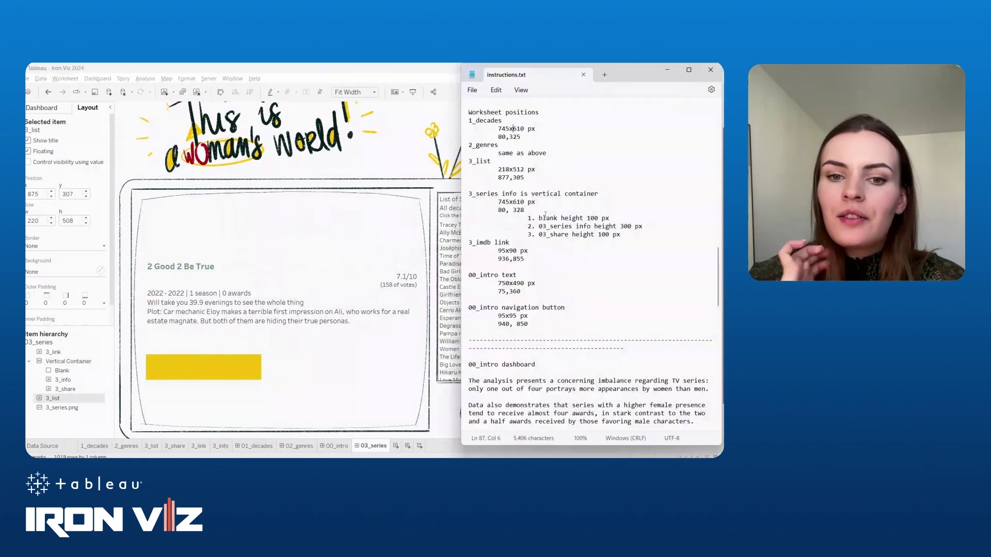
pyautogui.scroll(-1, 510, 254)
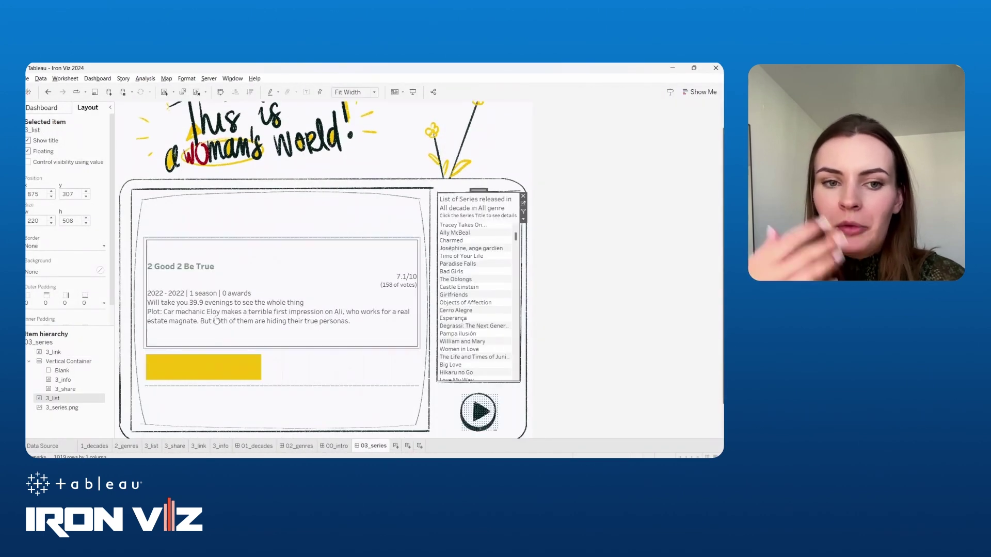
# Add a filter action from 1_decades on 01_decades to 2_genres on 02_genres, run on single-select only and keeping filtered values
pyautogui.click(335, 446)
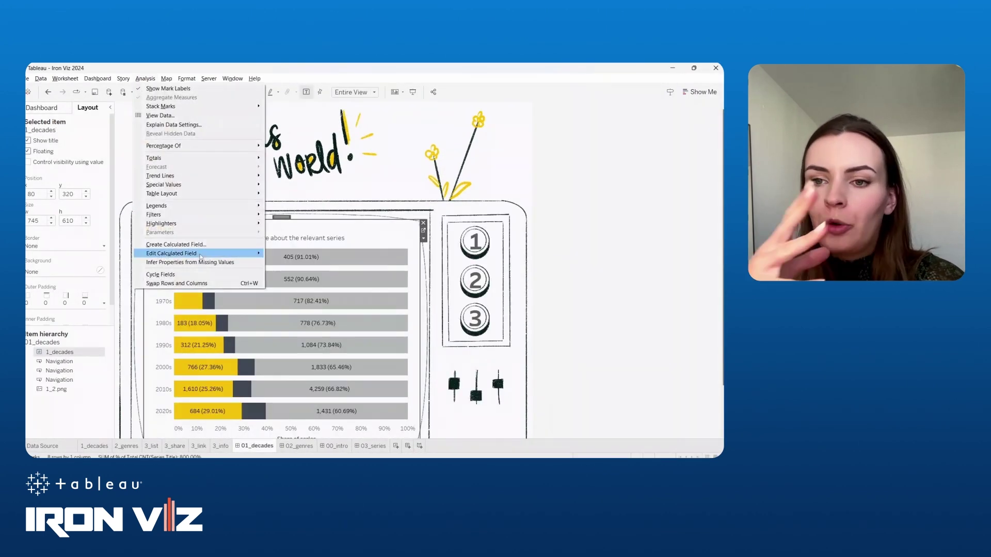
pyautogui.click(227, 252)
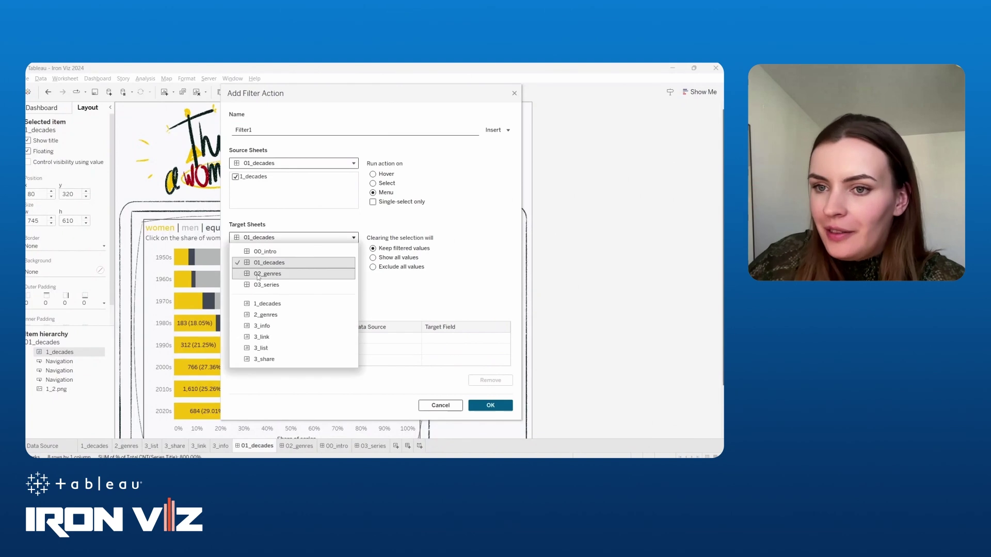
pyautogui.click(268, 270)
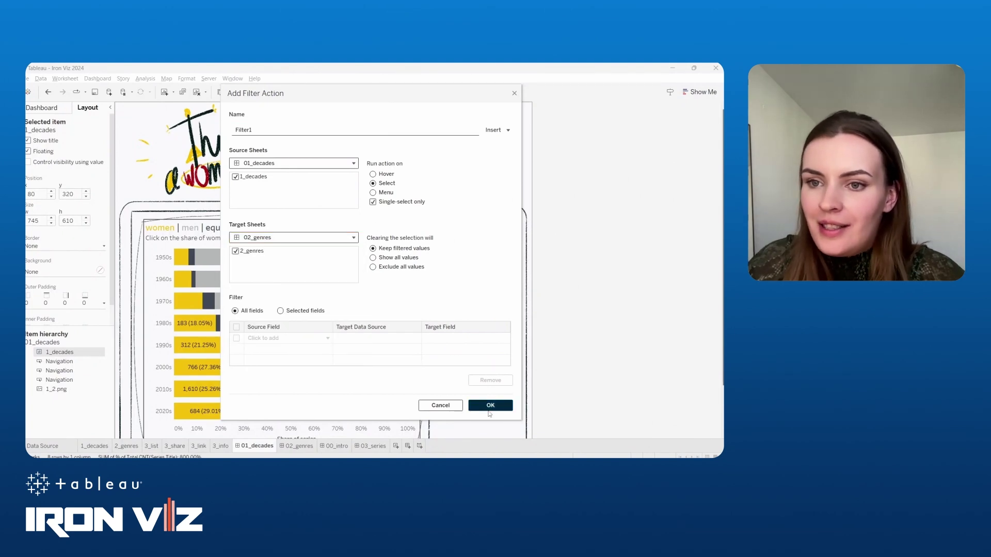
pyautogui.click(490, 408)
# Add select-run filter actions from 2_genres to the 03_series dashboard and from 3_list on 03_series, discarding the surplus new action
pyautogui.click(285, 278)
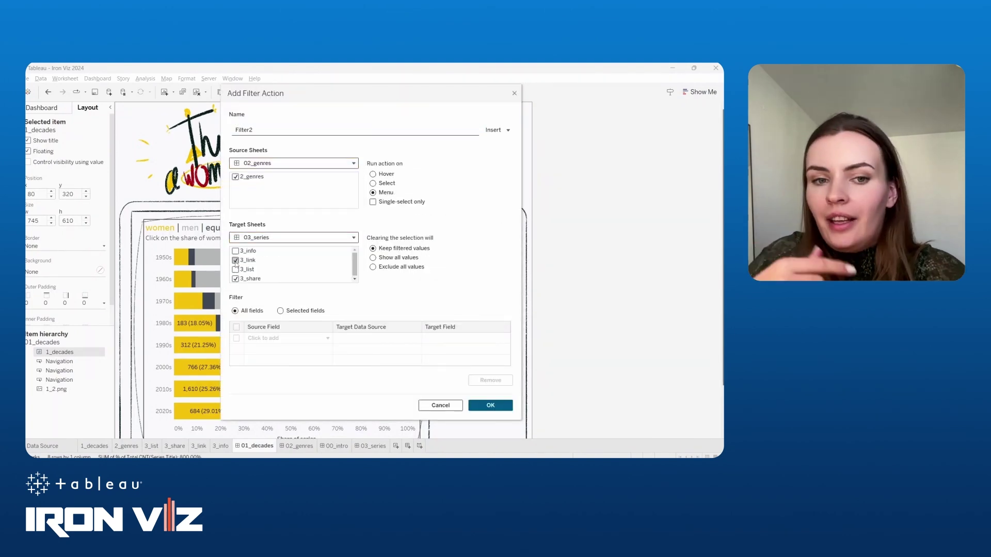
pyautogui.click(490, 406)
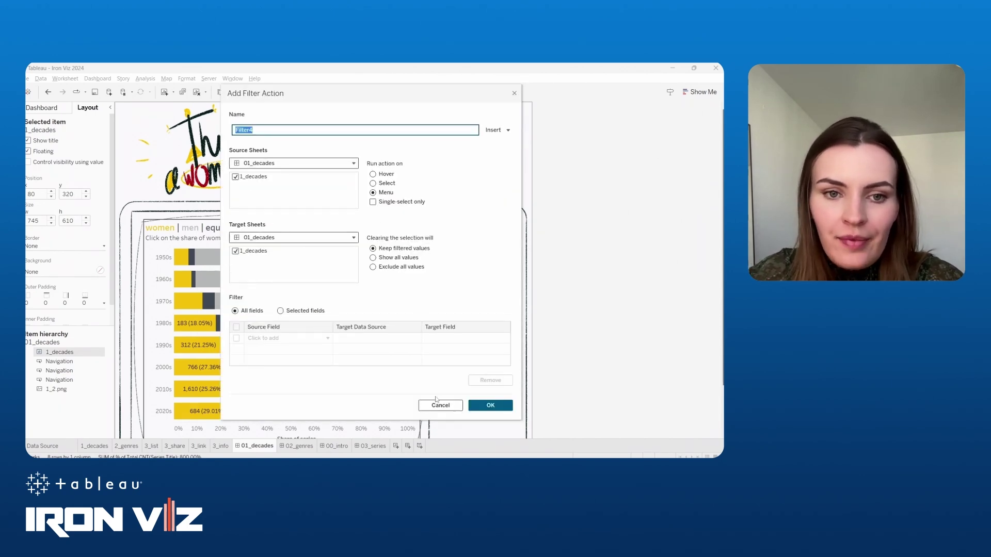
pyautogui.click(436, 401)
# Add a URL action from 3_link on 03_series that runs on select and opens <Image URL (Title)>, and save all actions
pyautogui.click(261, 315)
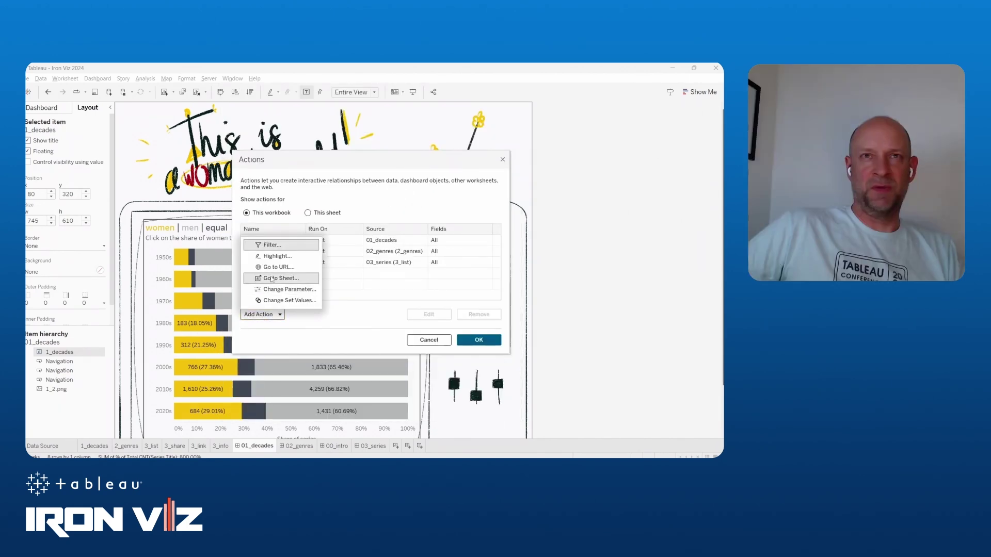
pyautogui.click(274, 267)
pyautogui.click(335, 204)
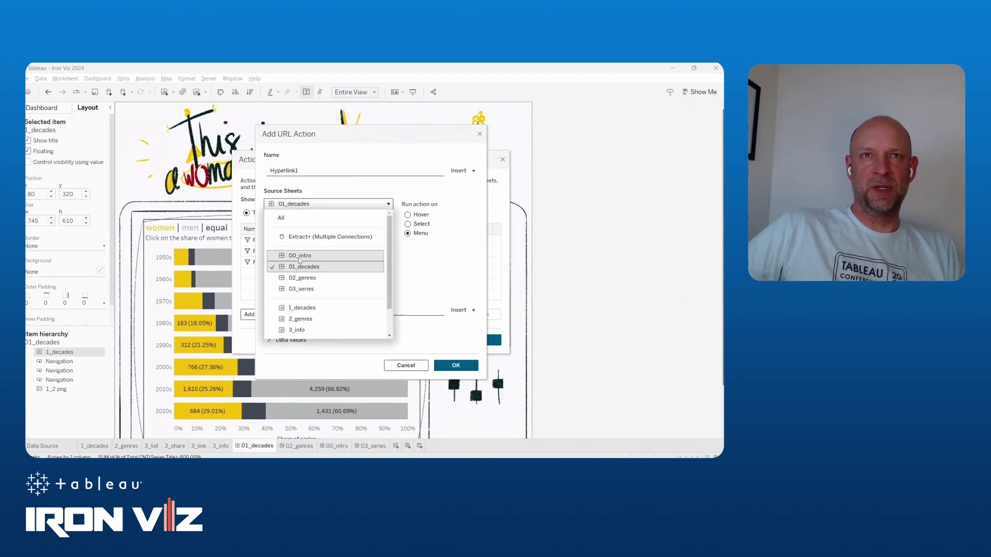
pyautogui.click(289, 289)
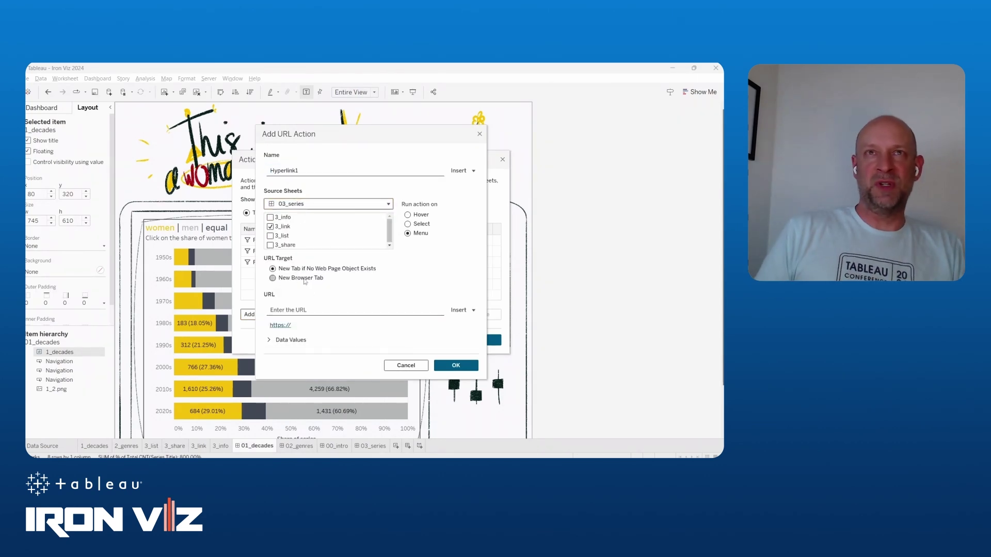
pyautogui.click(461, 311)
pyautogui.click(379, 338)
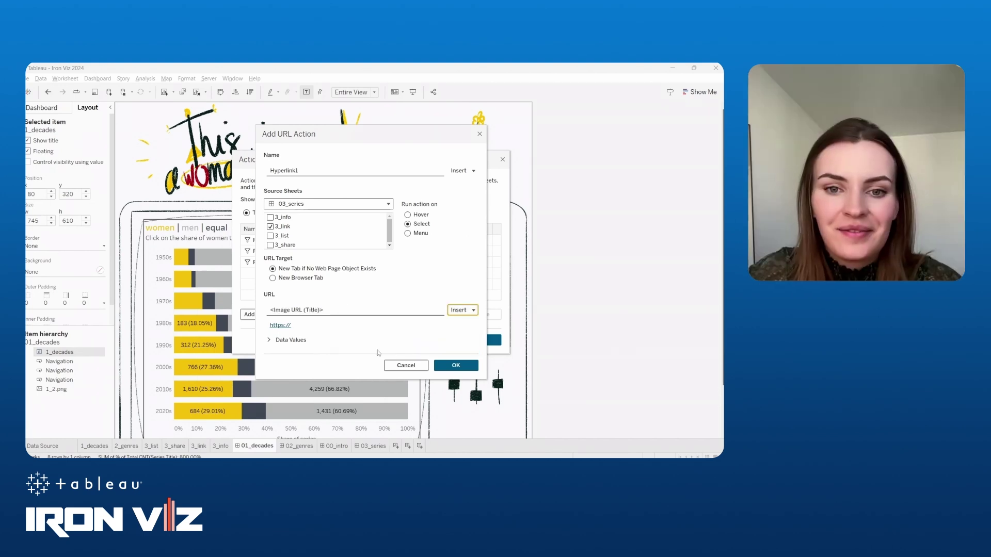
pyautogui.click(456, 367)
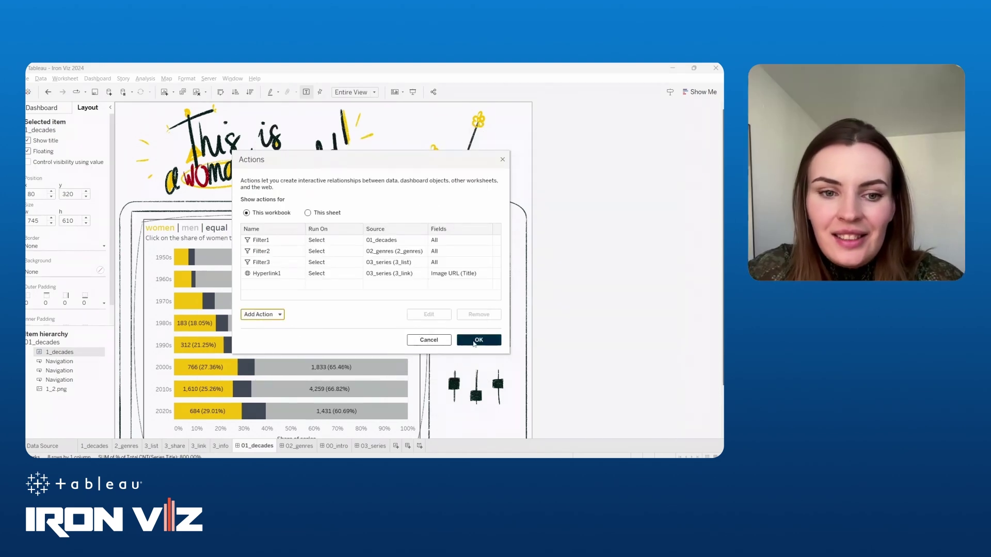
pyautogui.click(474, 341)
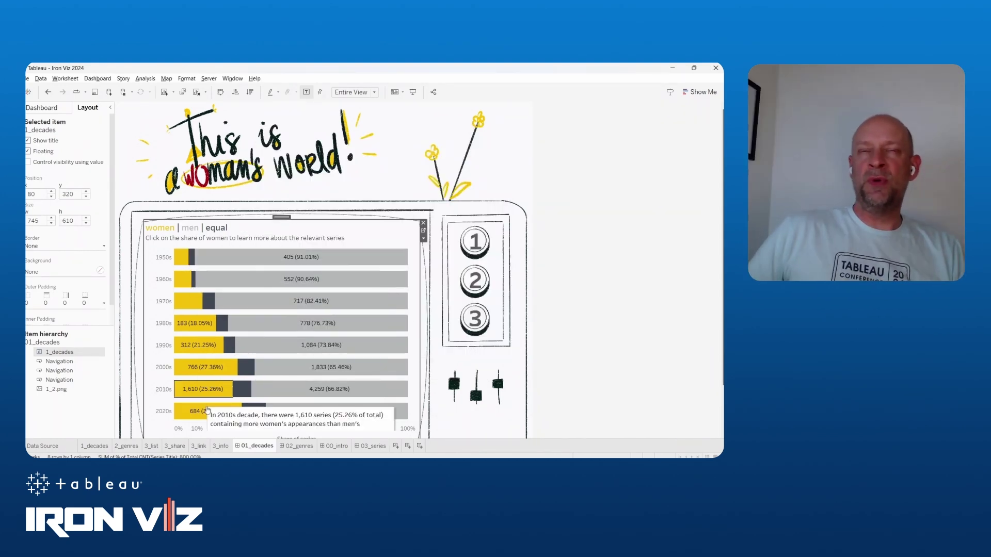
# Test the drill-through from 01_decades to the 2020s Drama series, viewing The Minister's details and trying its play-button link
pyautogui.moveTo(216, 415)
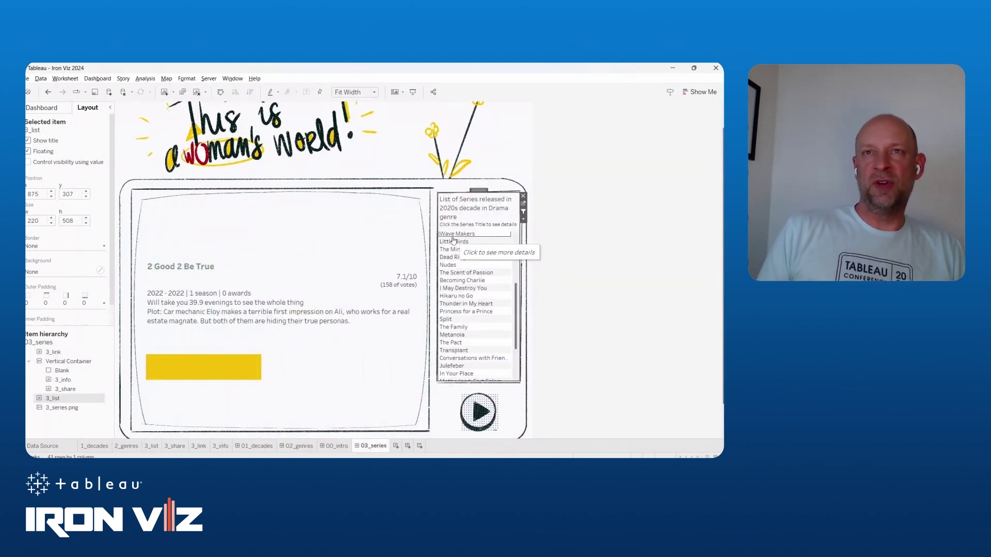
pyautogui.click(457, 234)
pyautogui.click(458, 235)
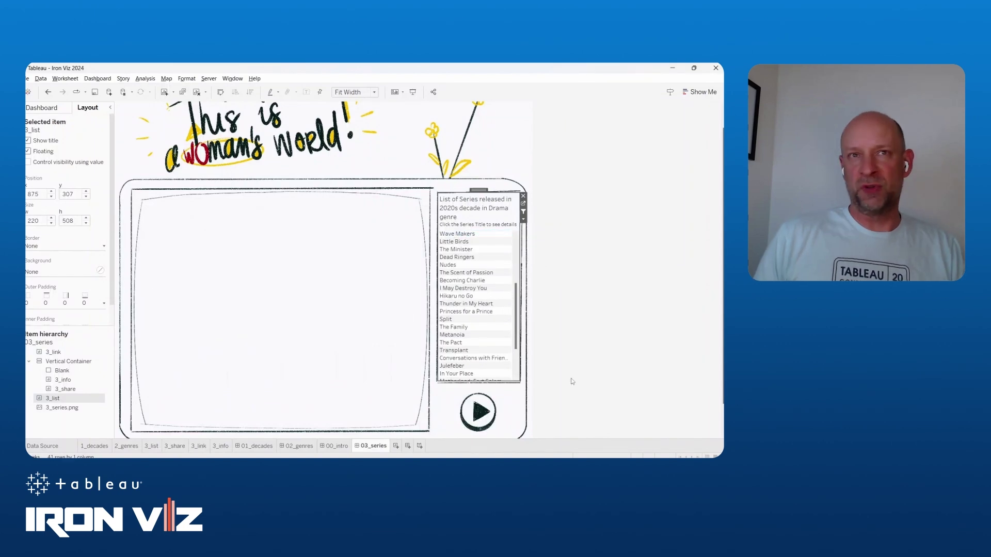
pyautogui.click(457, 249)
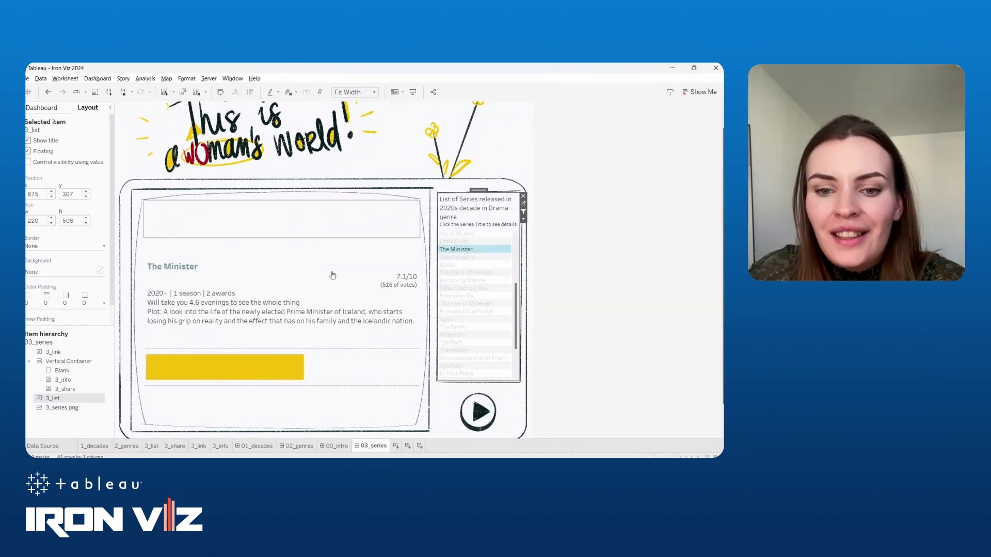
pyautogui.click(467, 418)
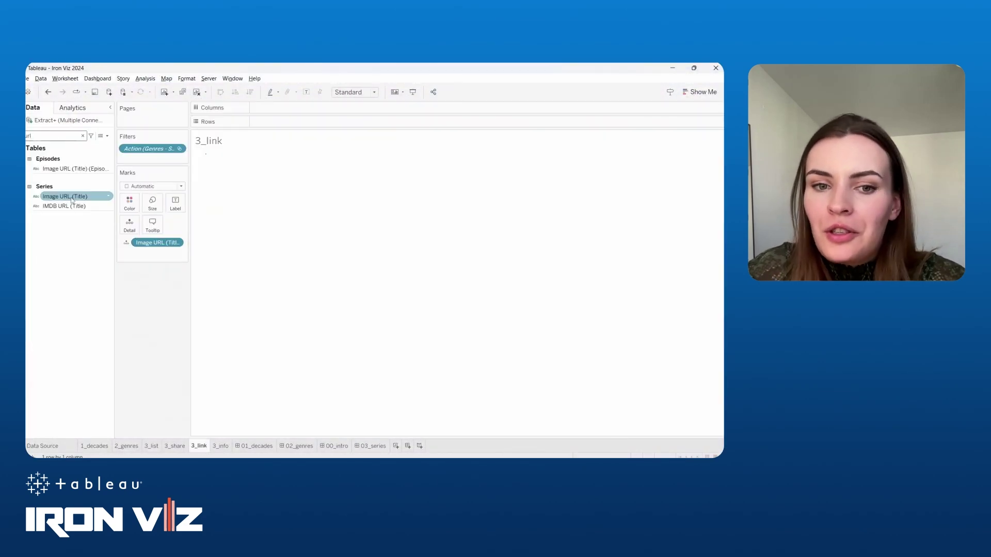
# Update the URL field on the 3_link worksheet's detail and open the Hyperlink1 action for editing
pyautogui.moveTo(65, 197); pyautogui.dragTo(152, 244)
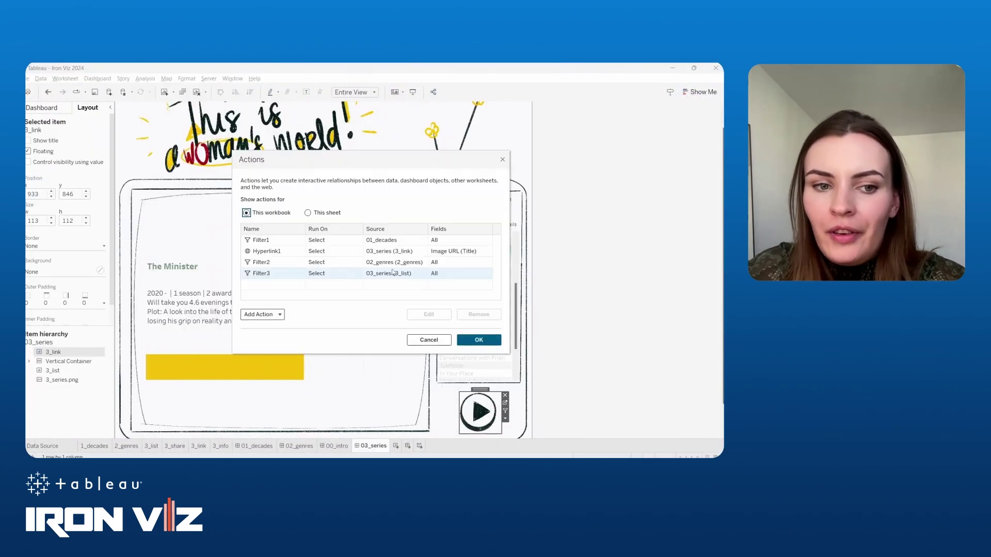
pyautogui.click(278, 253)
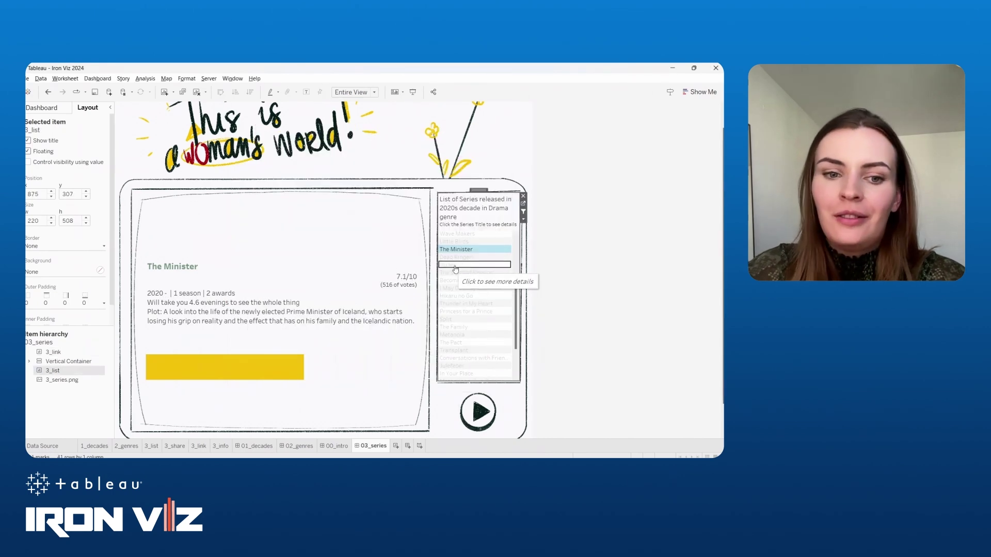
pyautogui.click(455, 269)
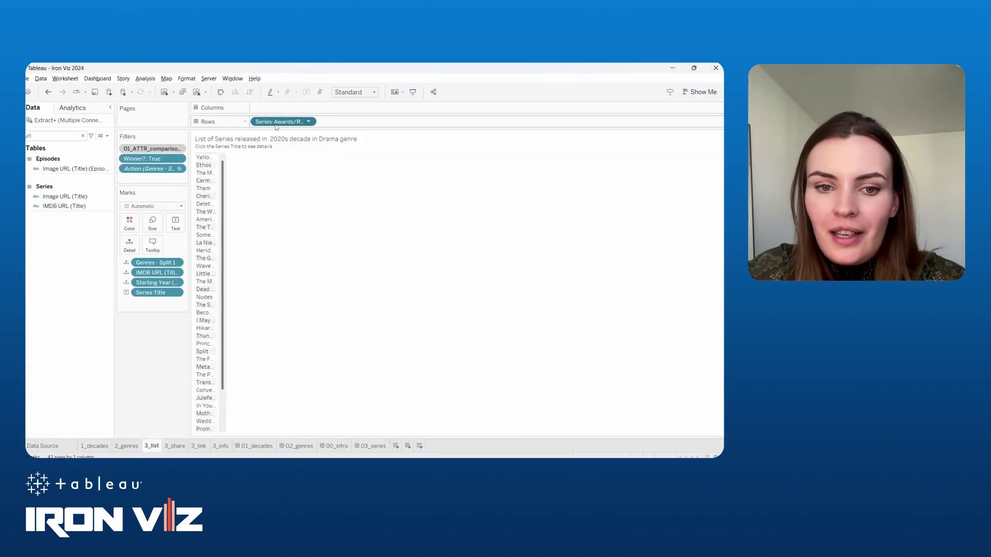
# Sort the series in the rows of 3_list by the field # of Votes (Series)
pyautogui.click(308, 121)
pyautogui.click(290, 177)
pyautogui.click(370, 236)
pyautogui.click(332, 266)
pyautogui.click(410, 299)
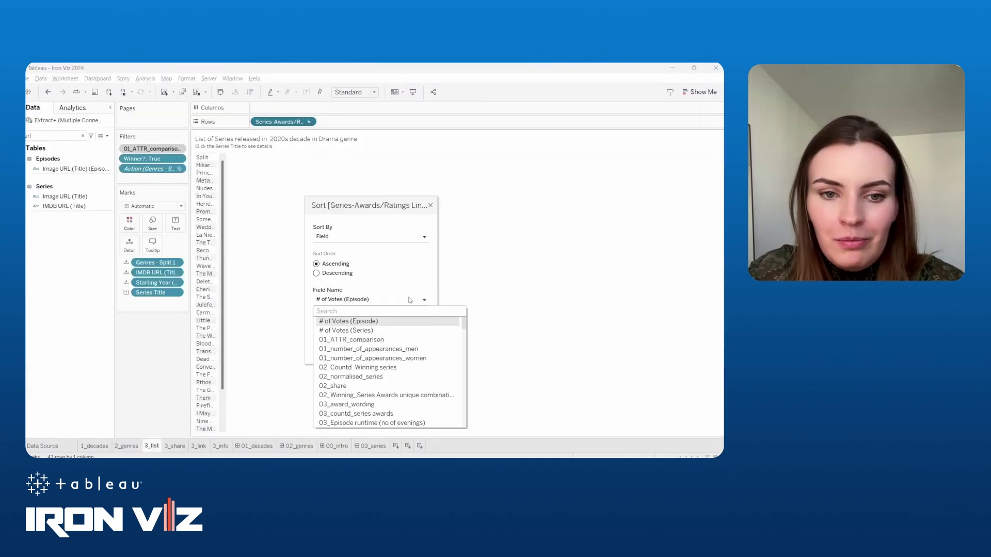
pyautogui.click(356, 335)
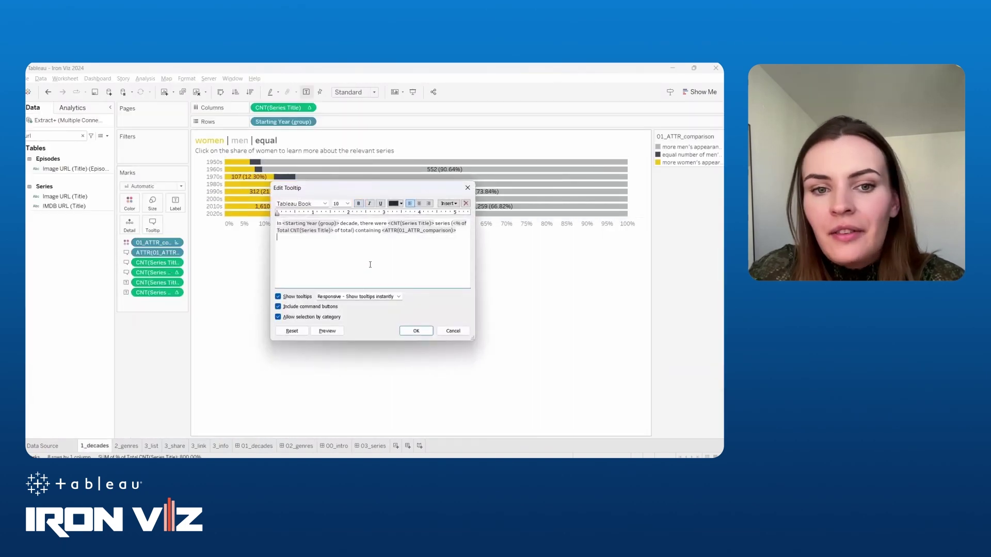
# Format the dynamic fields in the 1_decades tooltip, including Starting Year (group) and ATTR(01_ATTR_comparison), in bold
pyautogui.moveTo(370, 265); pyautogui.dragTo(224, 193)
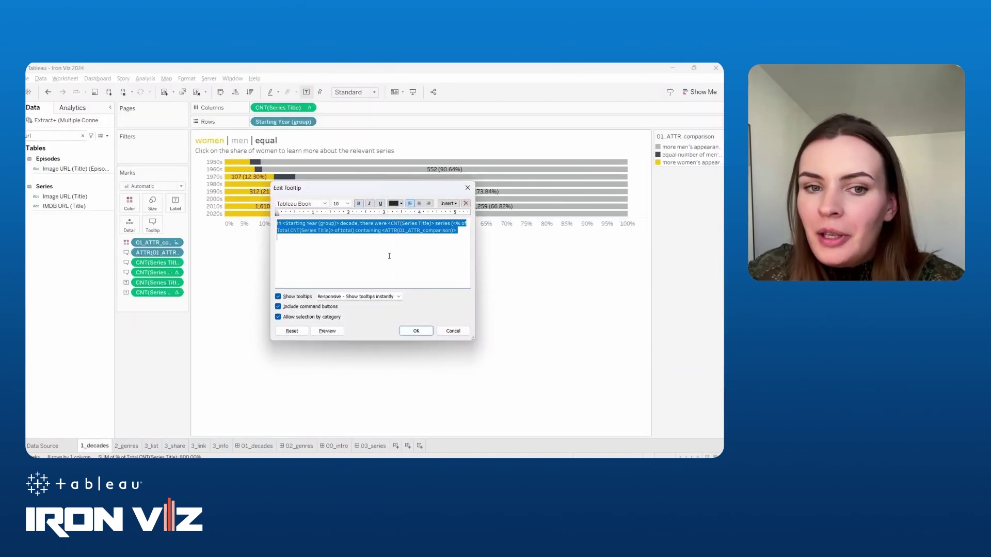
pyautogui.doubleClick(299, 223)
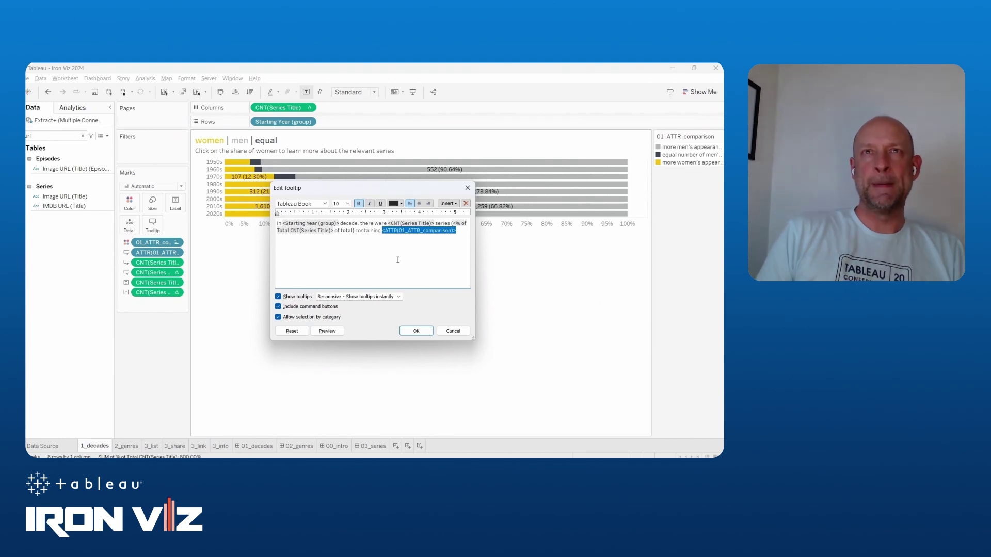
pyautogui.click(416, 331)
# Test the power button navigation on the 00_intro dashboard
pyautogui.click(333, 447)
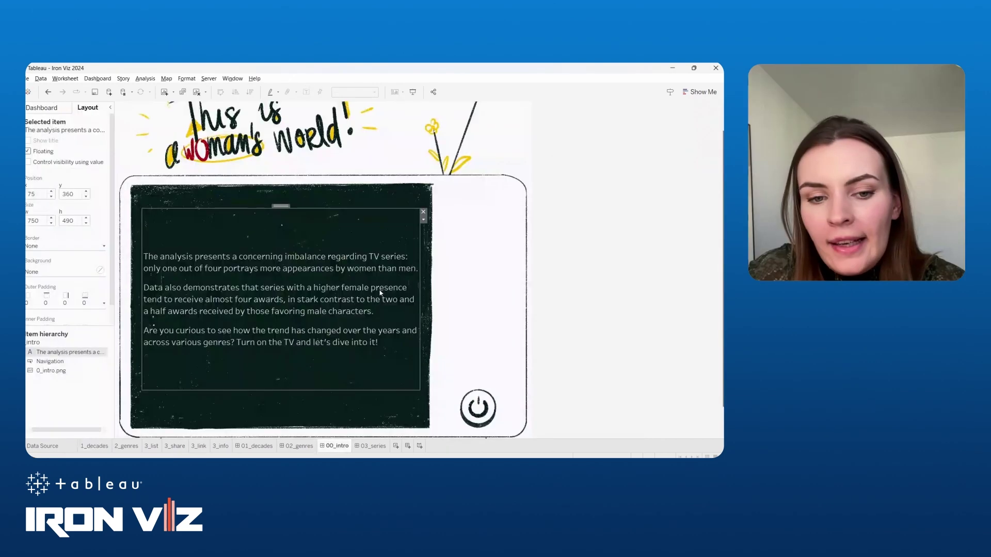
pyautogui.click(478, 410)
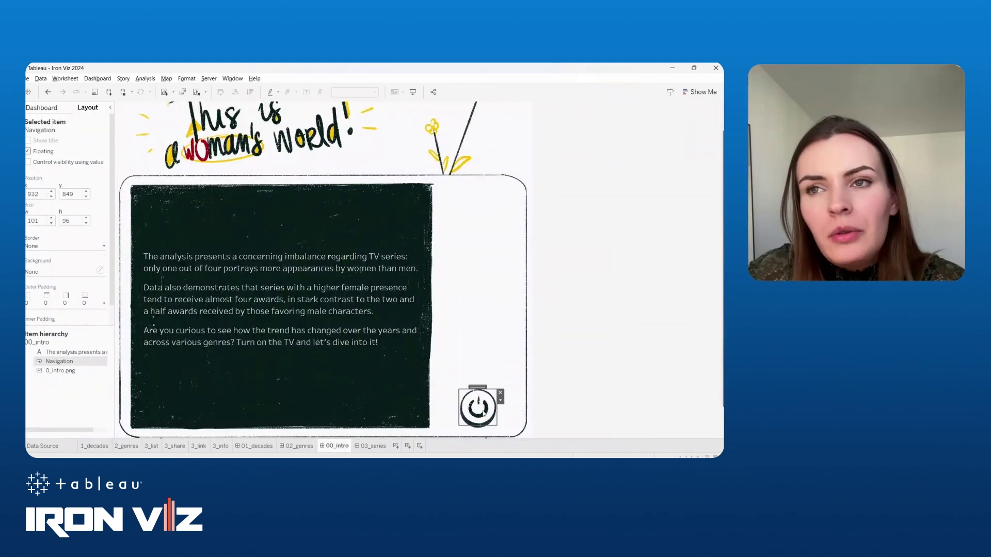
pyautogui.keyDown('alt'); pyautogui.click(483, 413); pyautogui.keyUp('alt')
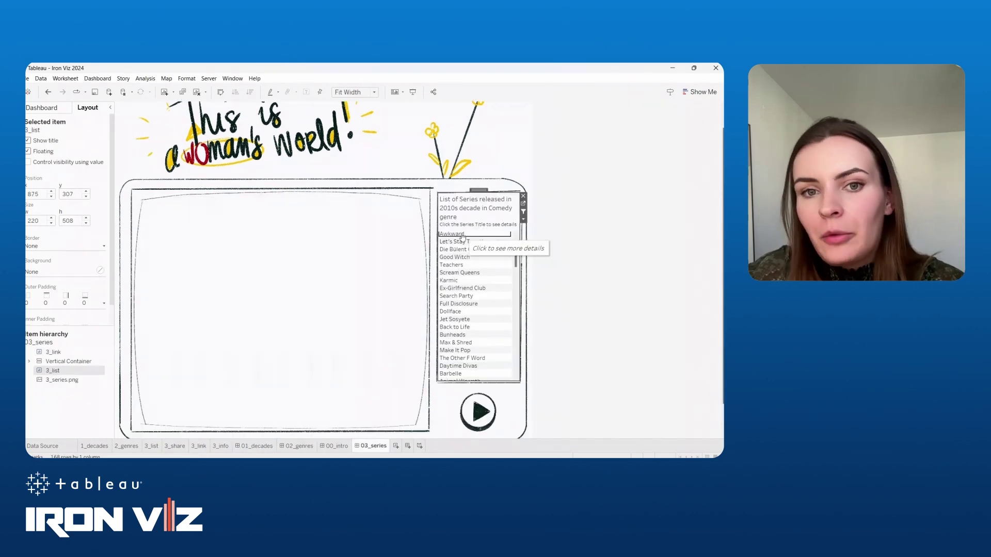
# Show the mark label on the 3_share bar for the series Awkward. on 03_series
pyautogui.click(326, 382)
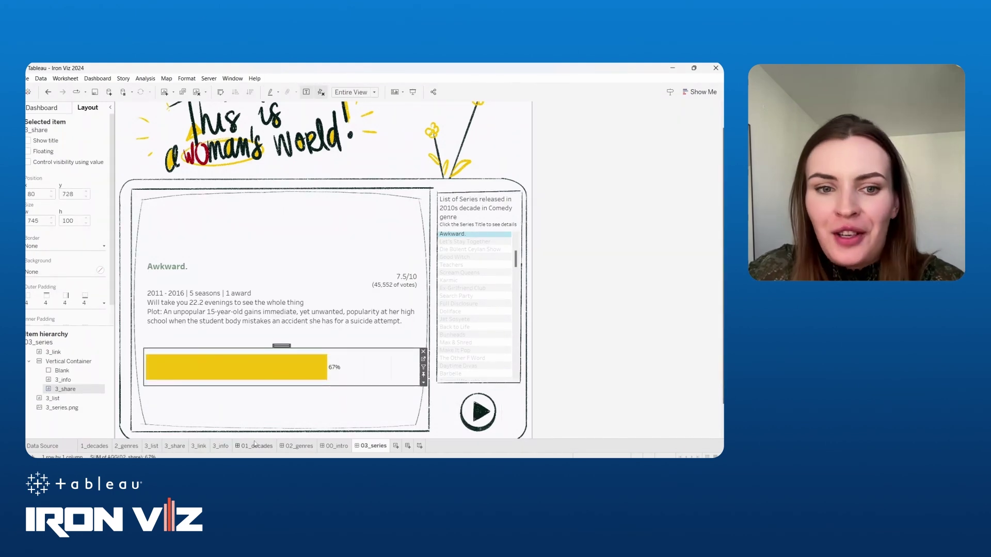
# Test the numbered navigation buttons across the 01_decades, 02_genres and 03_series dashboards and clear the 2010s selection on 01_decades
pyautogui.click(237, 447)
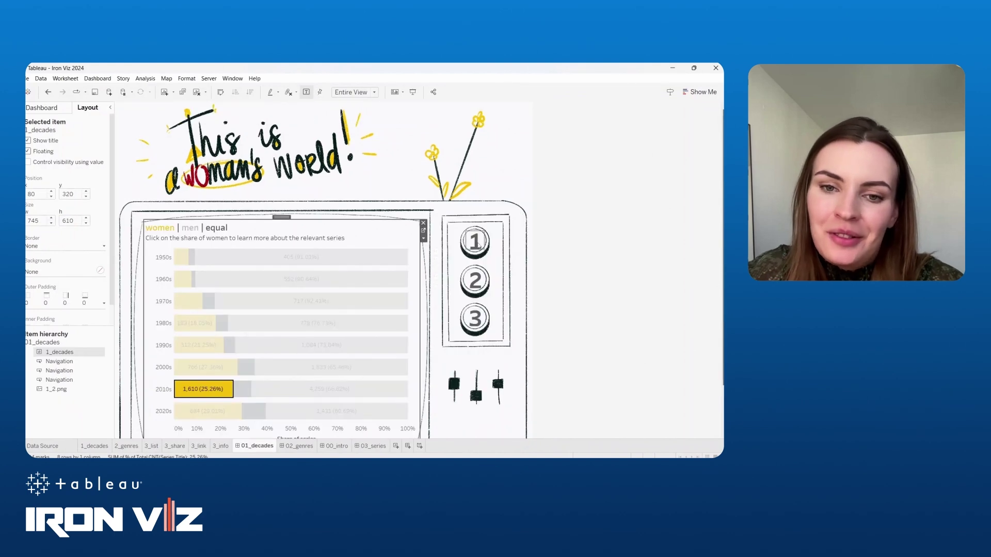
pyautogui.click(476, 278)
pyautogui.click(476, 326)
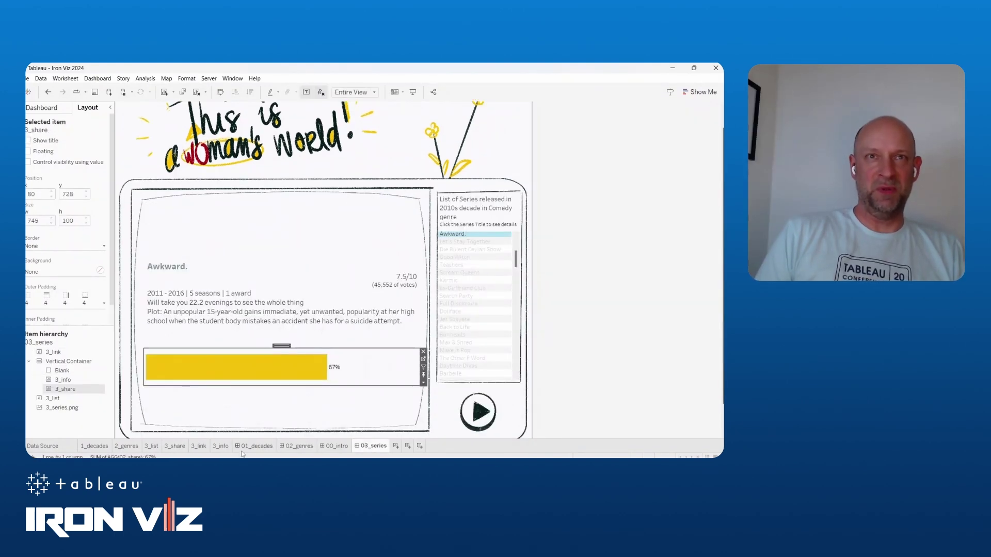
pyautogui.click(301, 447)
pyautogui.click(475, 242)
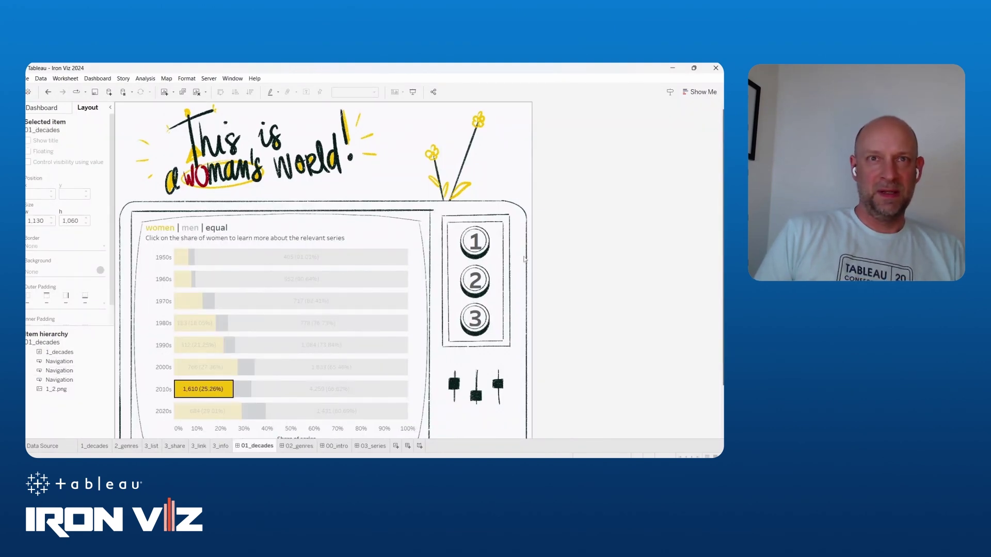
pyautogui.click(188, 388)
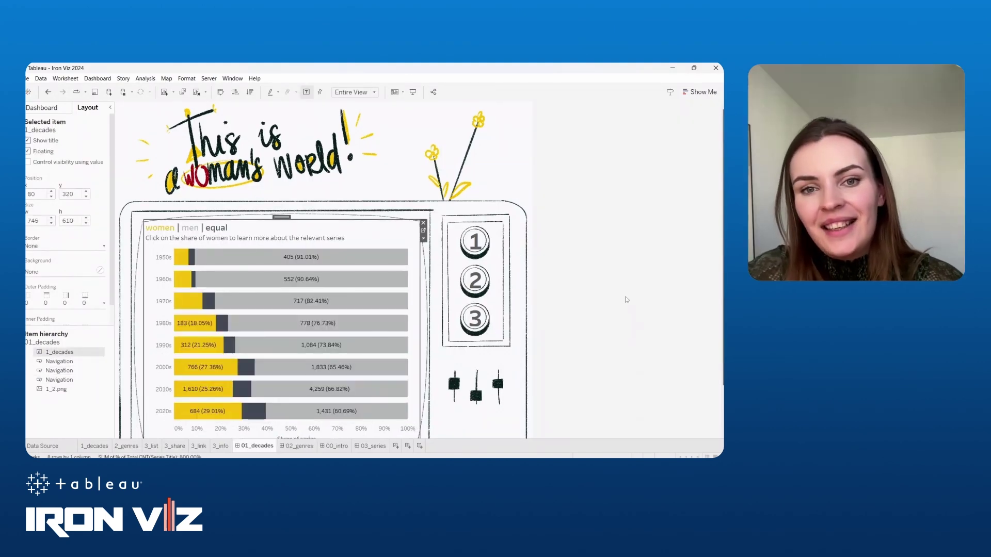